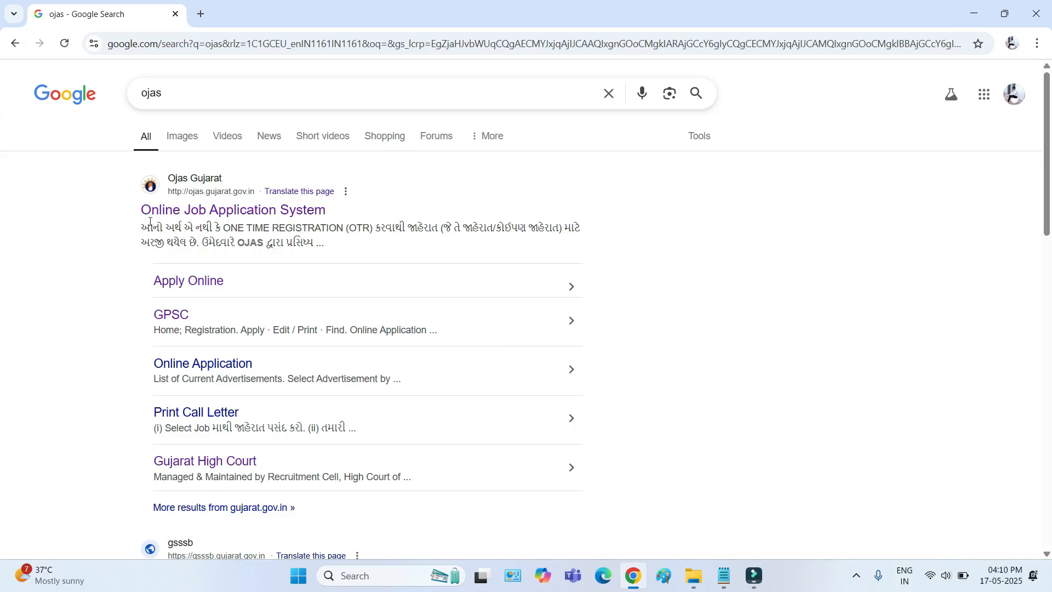
Step: Open the OJAS Online Job Application System site and go to the online application's list of current advertisements
{"action": "left_click", "coordinate": [239, 200]}
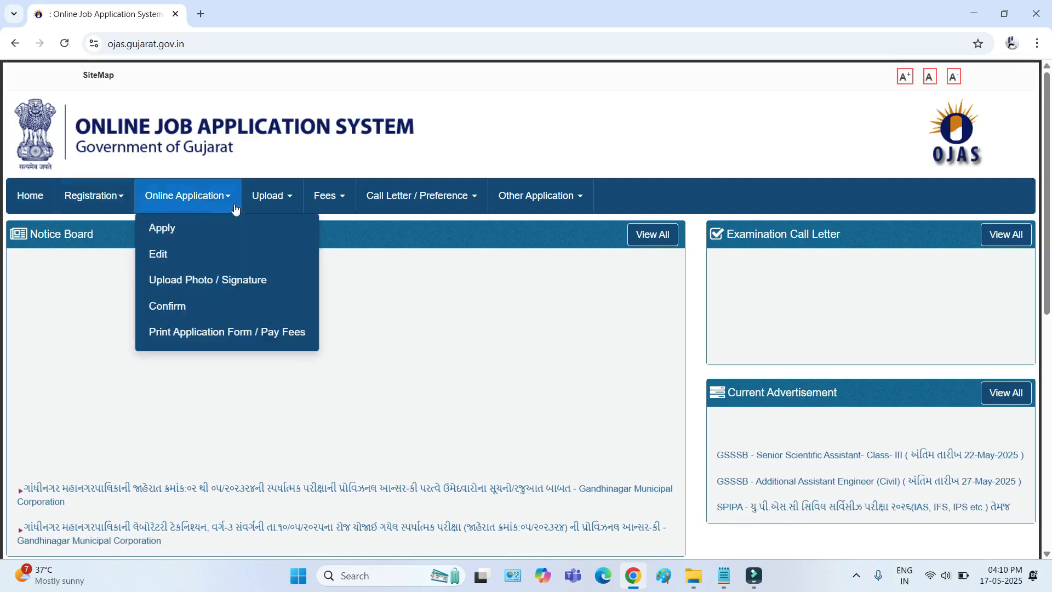
{"action": "mouse_move", "coordinate": [219, 208]}
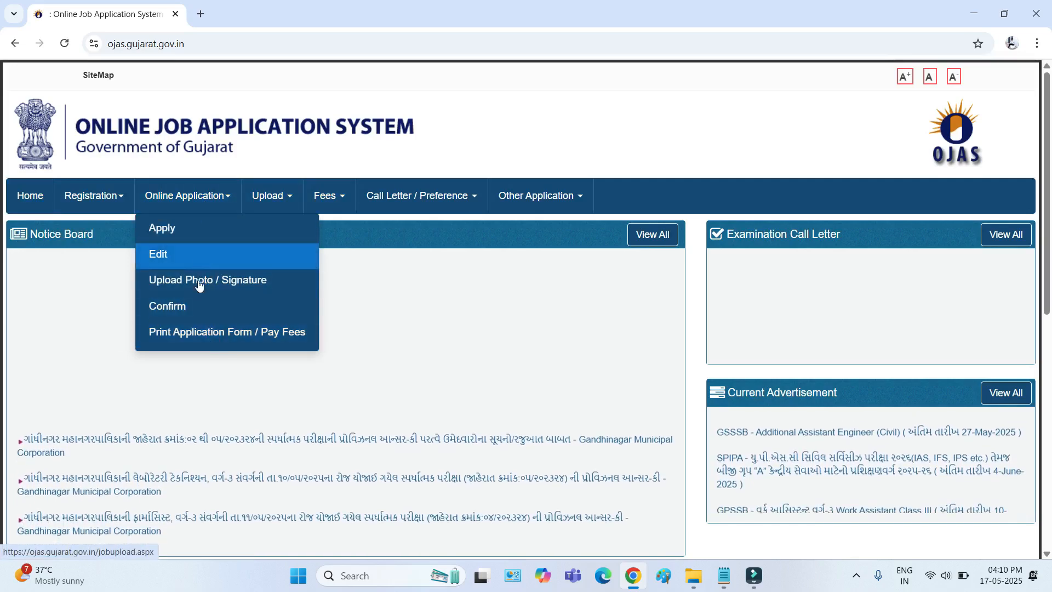
{"action": "left_click", "coordinate": [162, 230]}
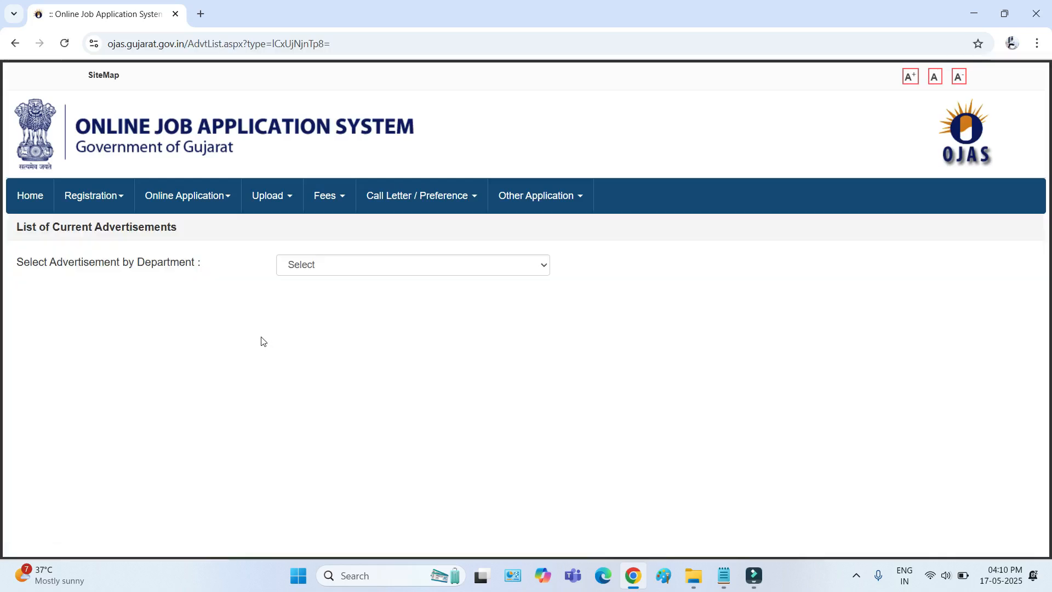
Step: Filter the current advertisements by the GPSSB department
{"action": "left_click_drag", "start_coordinate": [118, 261], "coordinate": [185, 262]}
{"action": "left_click", "coordinate": [334, 264]}
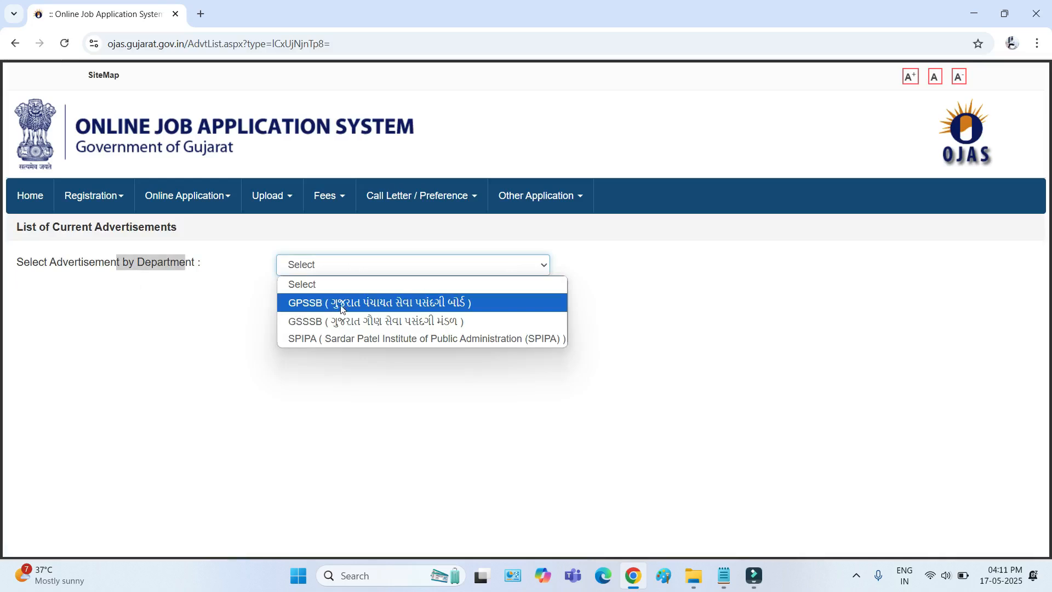
{"action": "left_click", "coordinate": [421, 307]}
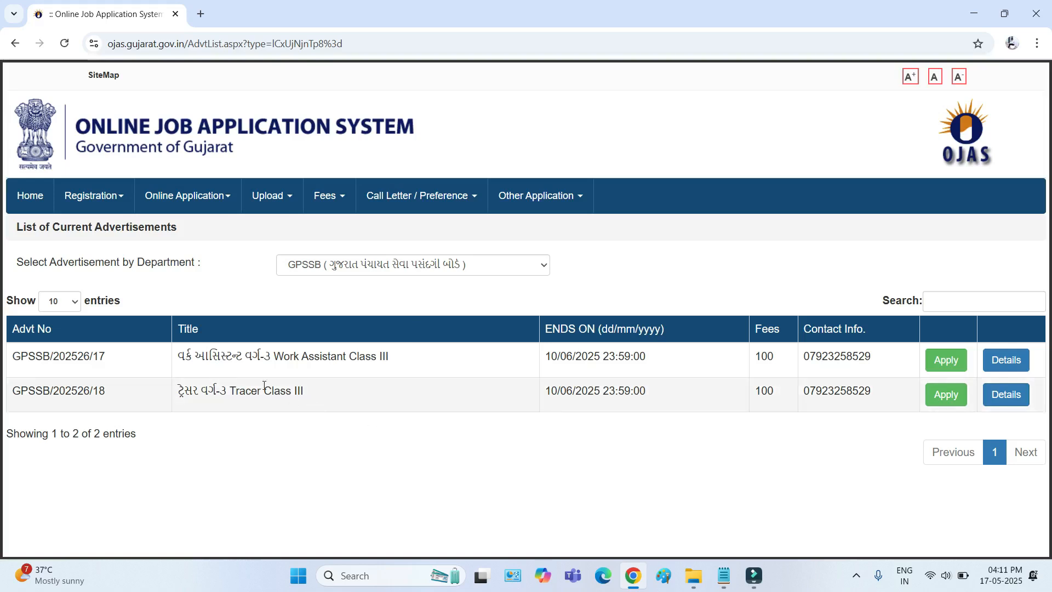
Step: Review the titles and closing dates of the listed Work Assistant and Tracer Class III advertisements
{"action": "left_click_drag", "start_coordinate": [186, 356], "coordinate": [260, 359]}
{"action": "left_click", "coordinate": [177, 394]}
{"action": "left_click_drag", "start_coordinate": [177, 395], "coordinate": [237, 395]}
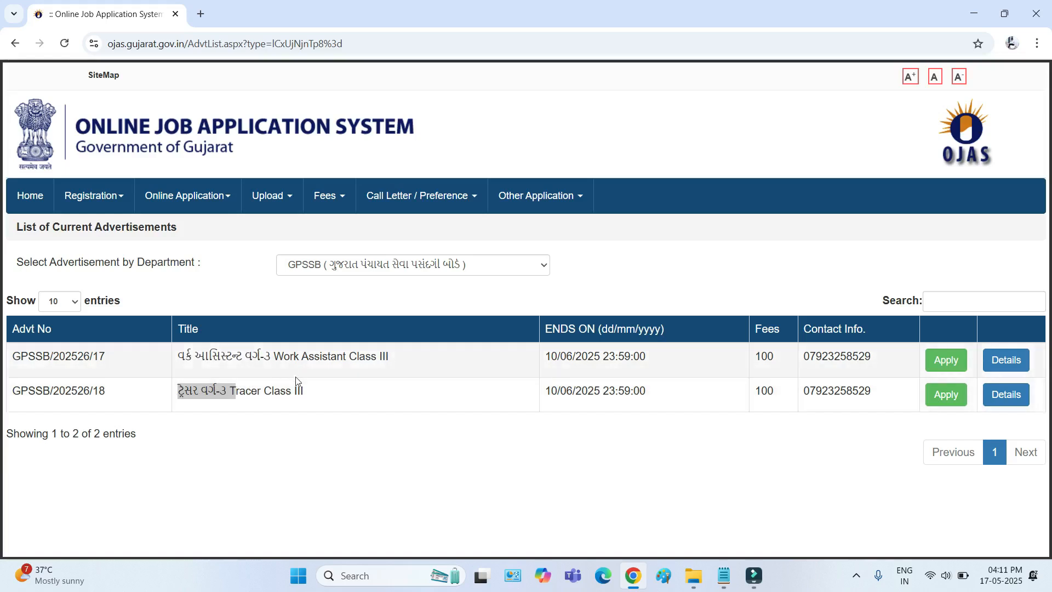
{"action": "left_click", "coordinate": [546, 359]}
{"action": "left_click_drag", "start_coordinate": [546, 359], "coordinate": [591, 360]}
{"action": "left_click_drag", "start_coordinate": [545, 390], "coordinate": [582, 390]}
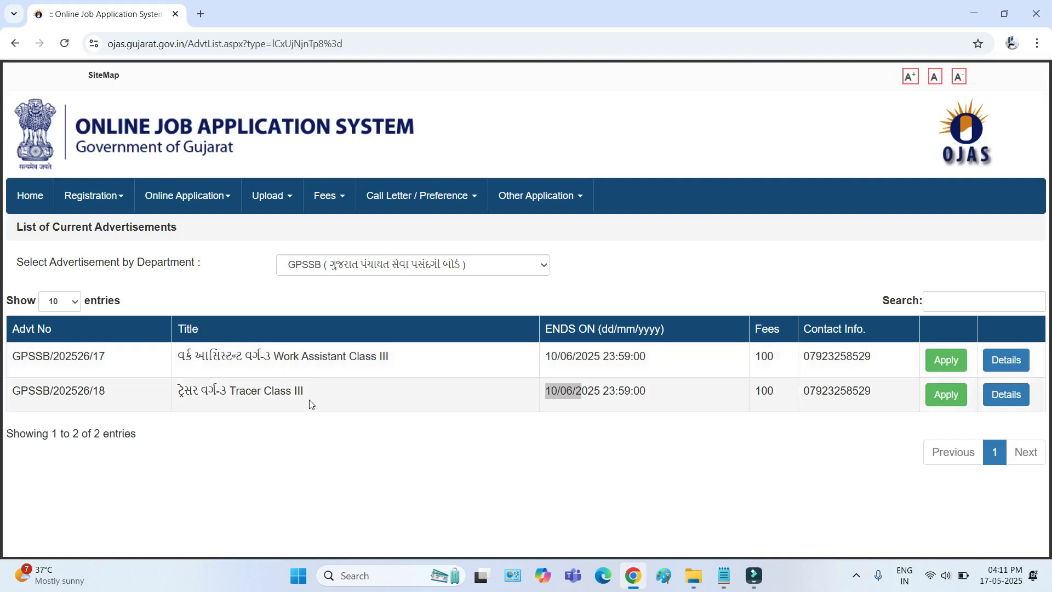
{"action": "left_click_drag", "start_coordinate": [208, 359], "coordinate": [504, 398]}
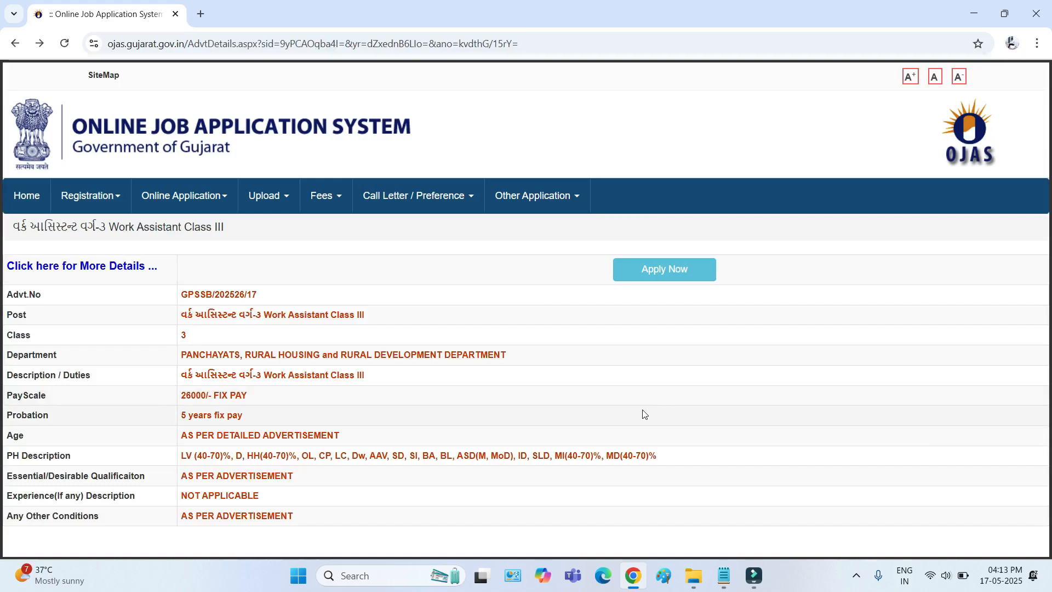
Step: Review the Work Assistant Class III advertisement details, start applying for it, and skip the OTR registration number entry
{"action": "left_click_drag", "start_coordinate": [181, 290], "coordinate": [310, 515]}
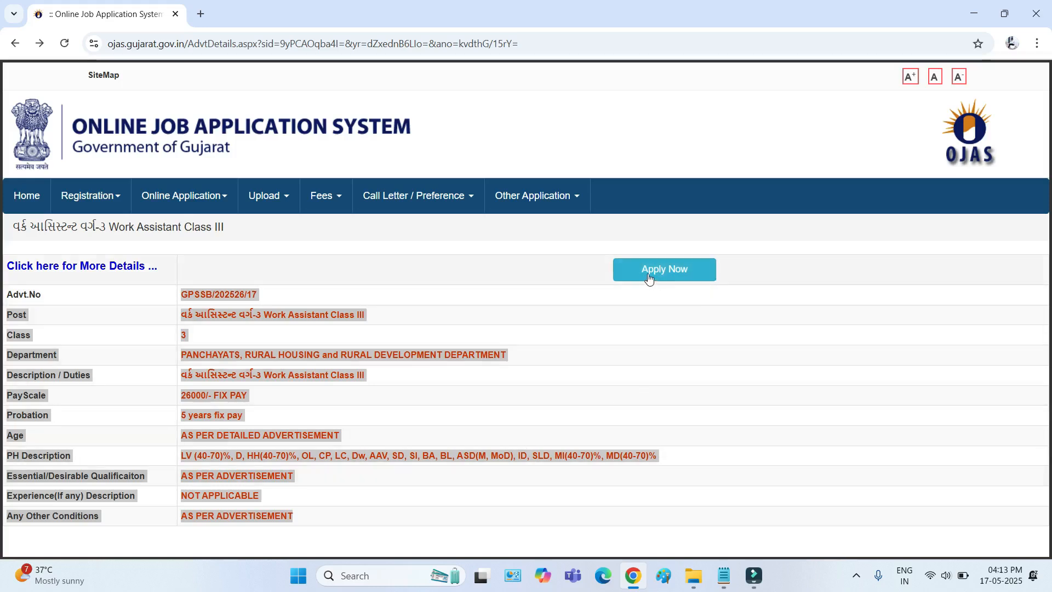
{"action": "left_click", "coordinate": [674, 276]}
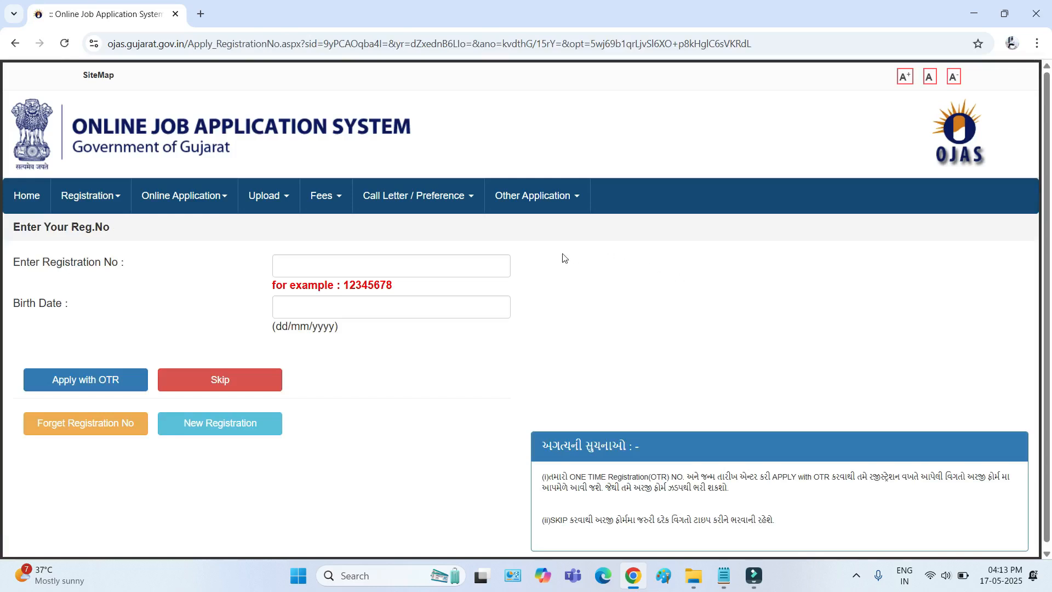
{"action": "left_click_drag", "start_coordinate": [31, 262], "coordinate": [112, 263]}
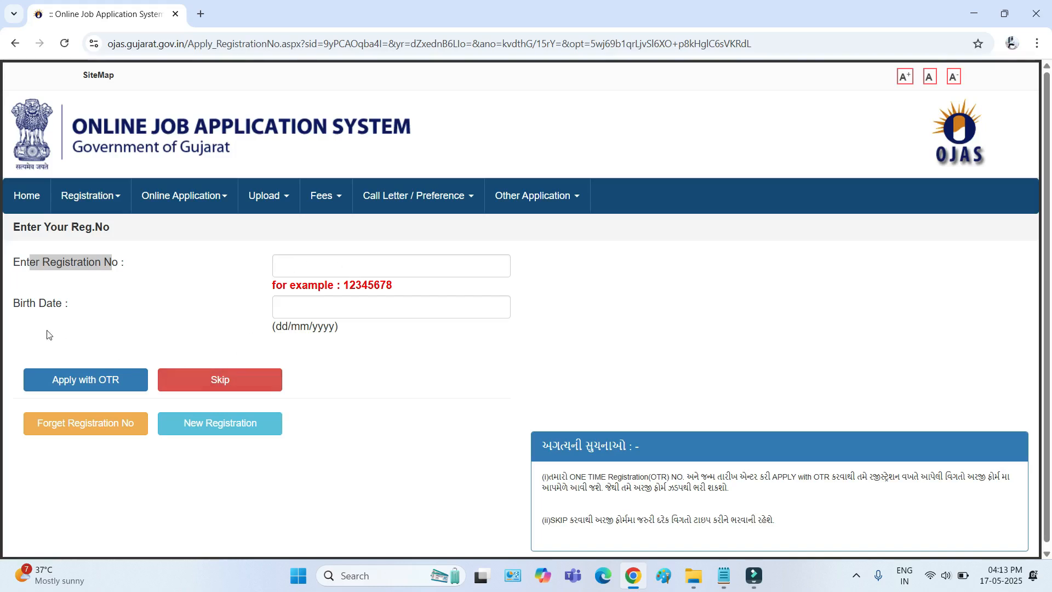
{"action": "left_click_drag", "start_coordinate": [12, 304], "coordinate": [62, 303]}
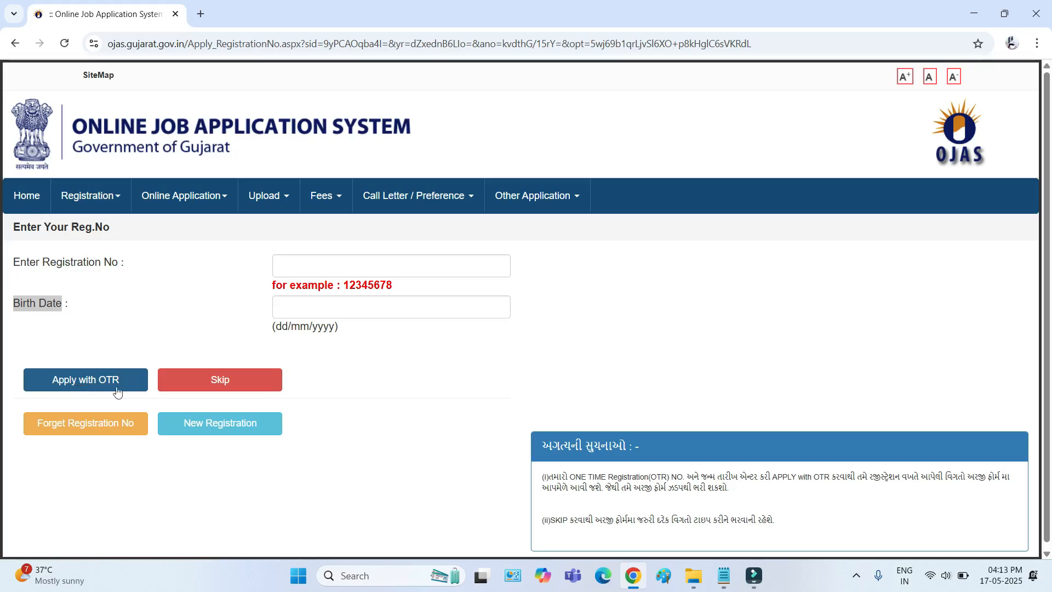
{"action": "left_click", "coordinate": [222, 380]}
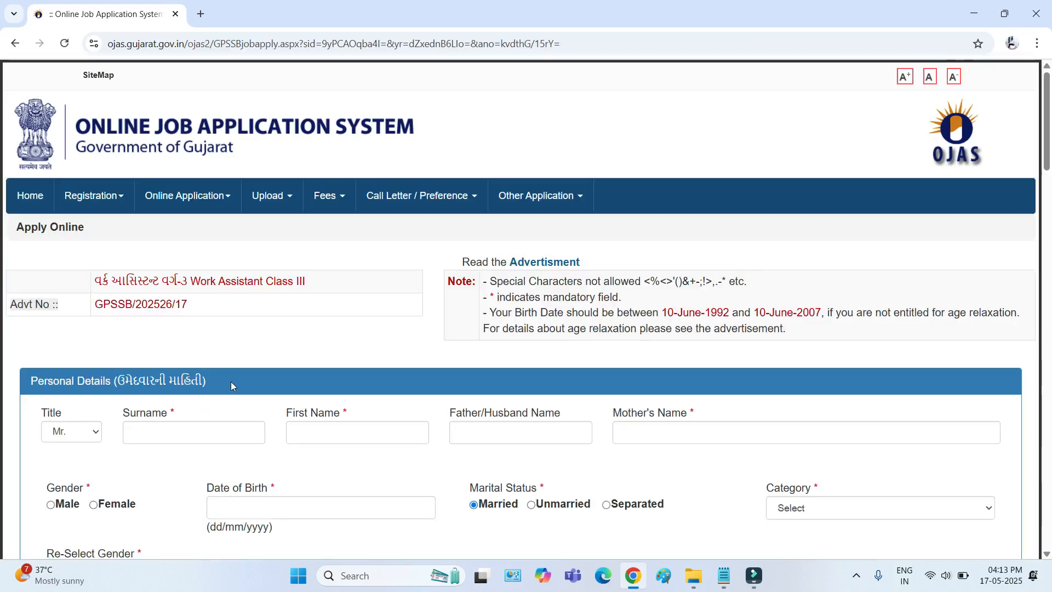
Step: Look through the whole application form and read the note on special characters, mandatory fields and birth date limits
{"action": "scroll", "coordinate": [384, 358], "scroll_direction": "down", "scroll_amount": 5}
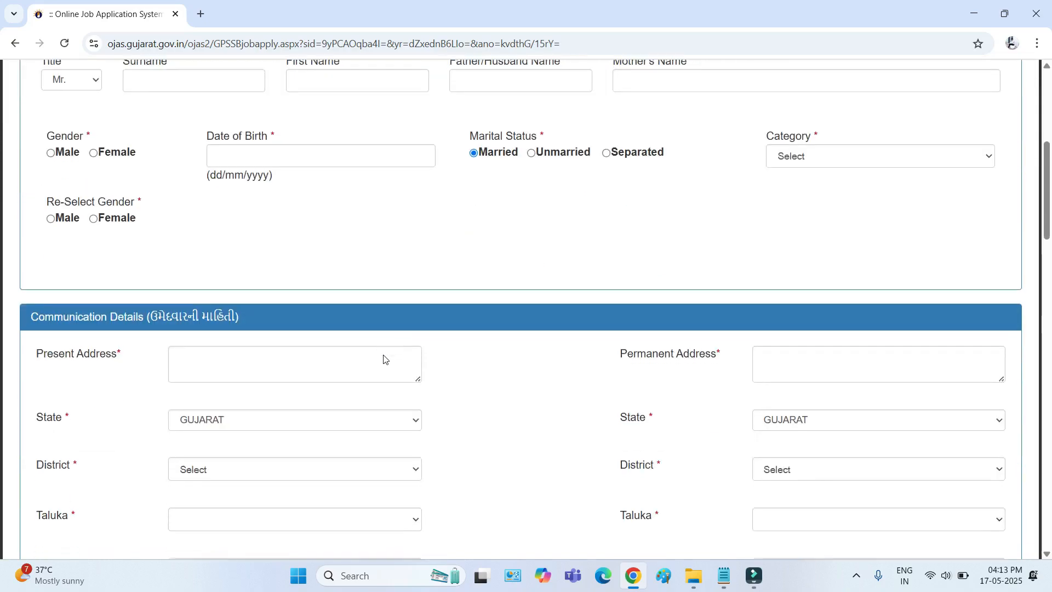
{"action": "scroll", "coordinate": [383, 359], "scroll_direction": "down", "scroll_amount": 20}
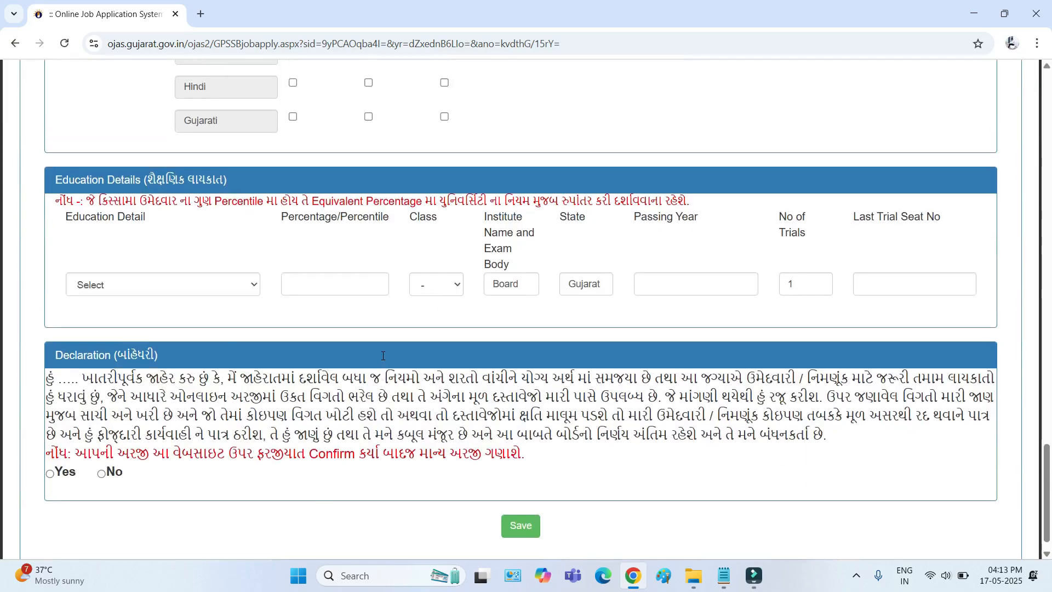
{"action": "scroll", "coordinate": [383, 356], "scroll_direction": "up", "scroll_amount": 20}
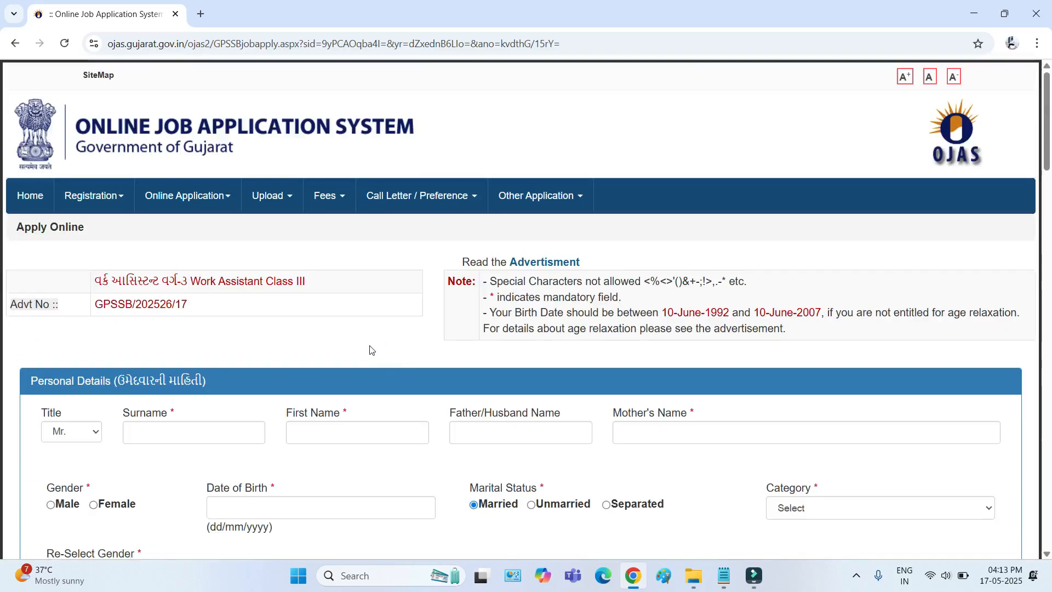
{"action": "left_click_drag", "start_coordinate": [495, 277], "coordinate": [683, 351]}
{"action": "scroll", "coordinate": [635, 352], "scroll_direction": "down", "scroll_amount": 3}
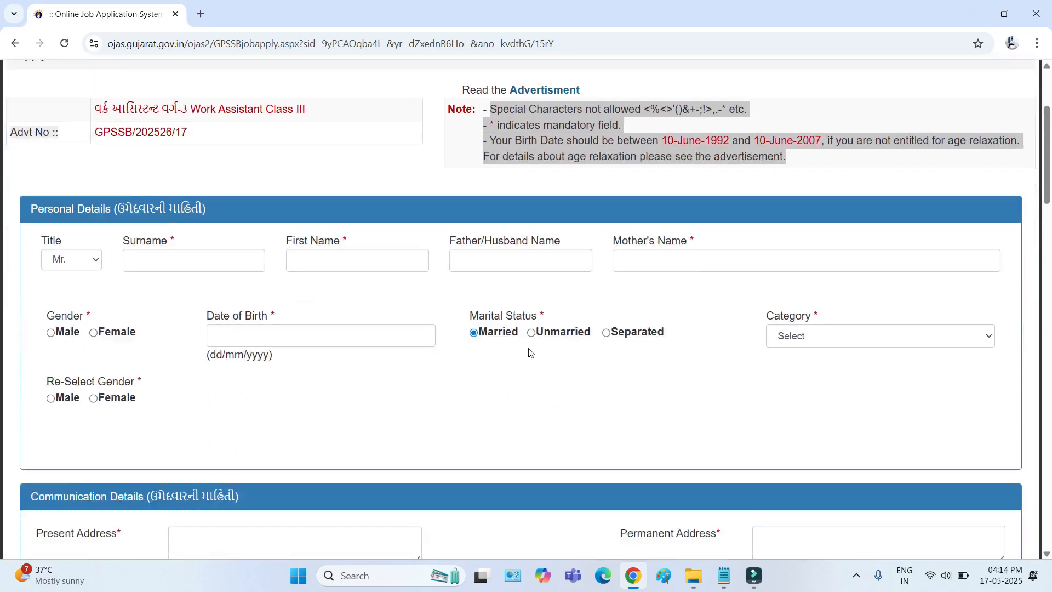
Step: Examine the Personal Details fields: title options, name fields, gender, re-selected gender, date of birth and marital status
{"action": "left_click", "coordinate": [32, 181]}
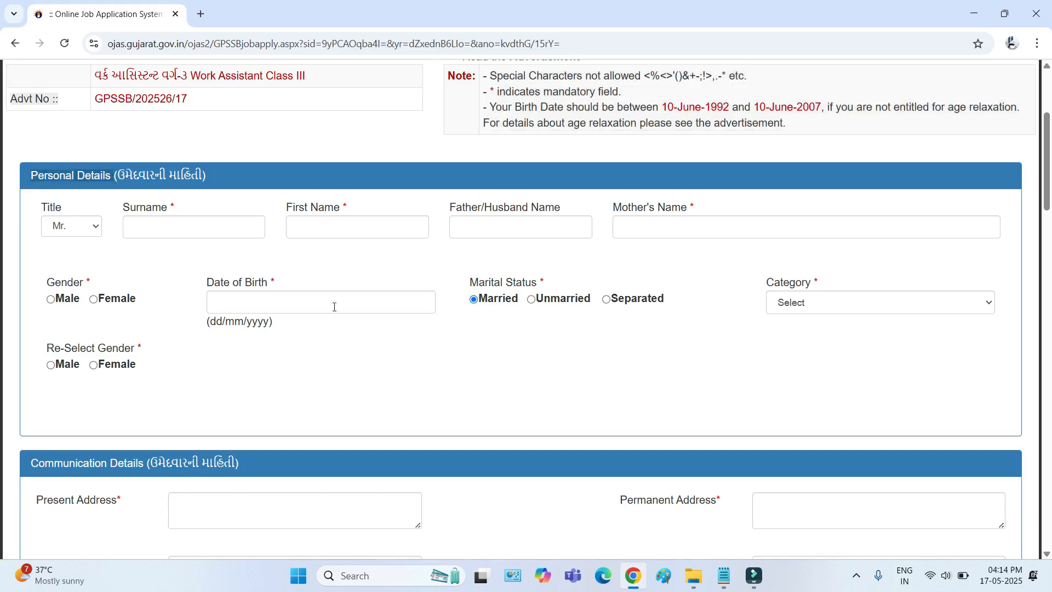
{"action": "left_click", "coordinate": [81, 230]}
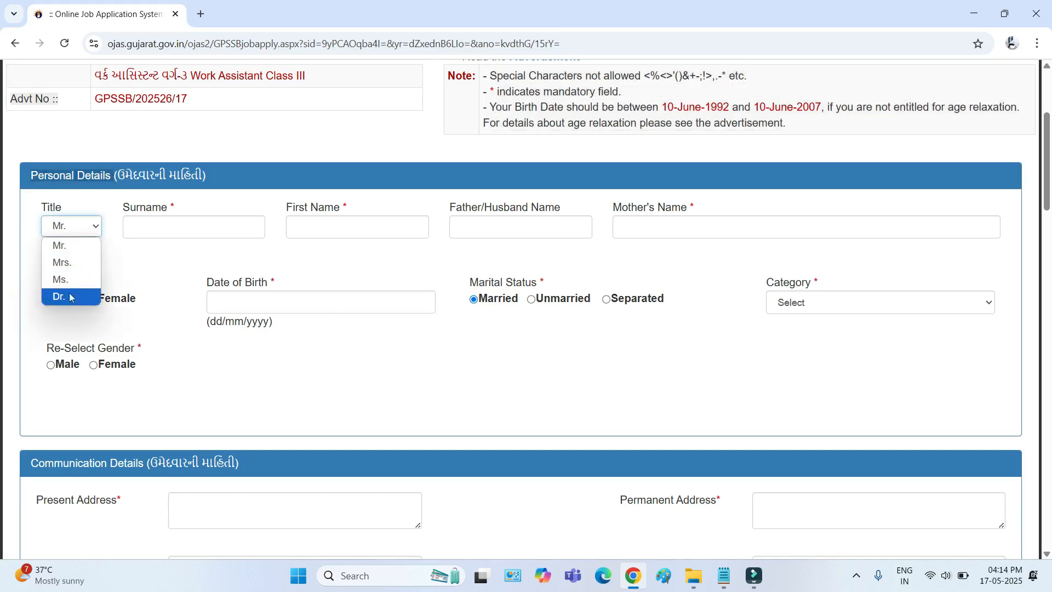
{"action": "left_click_drag", "start_coordinate": [122, 208], "coordinate": [165, 208]}
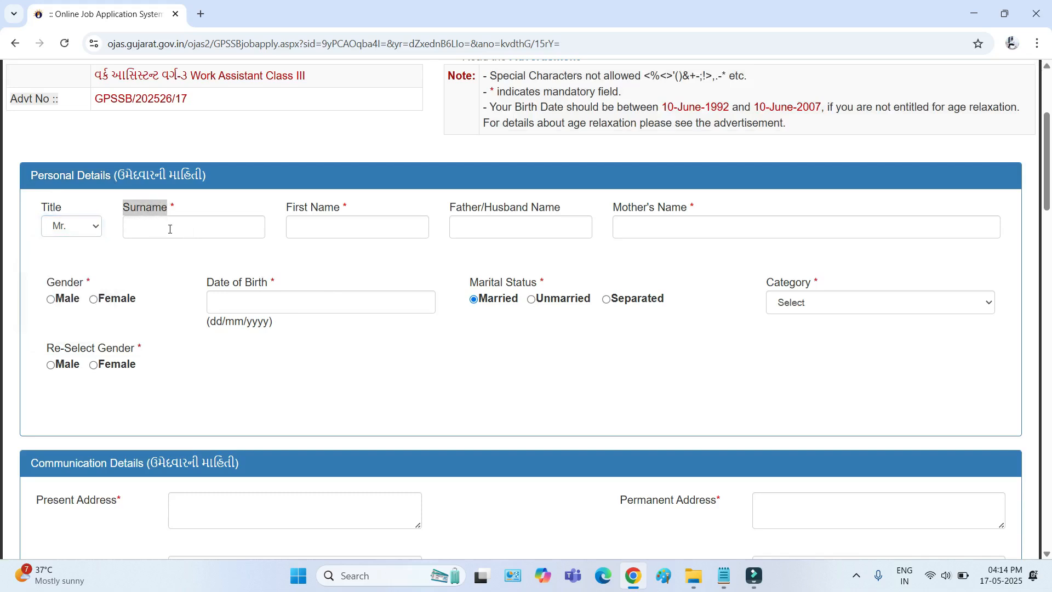
{"action": "left_click_drag", "start_coordinate": [285, 209], "coordinate": [302, 221]}
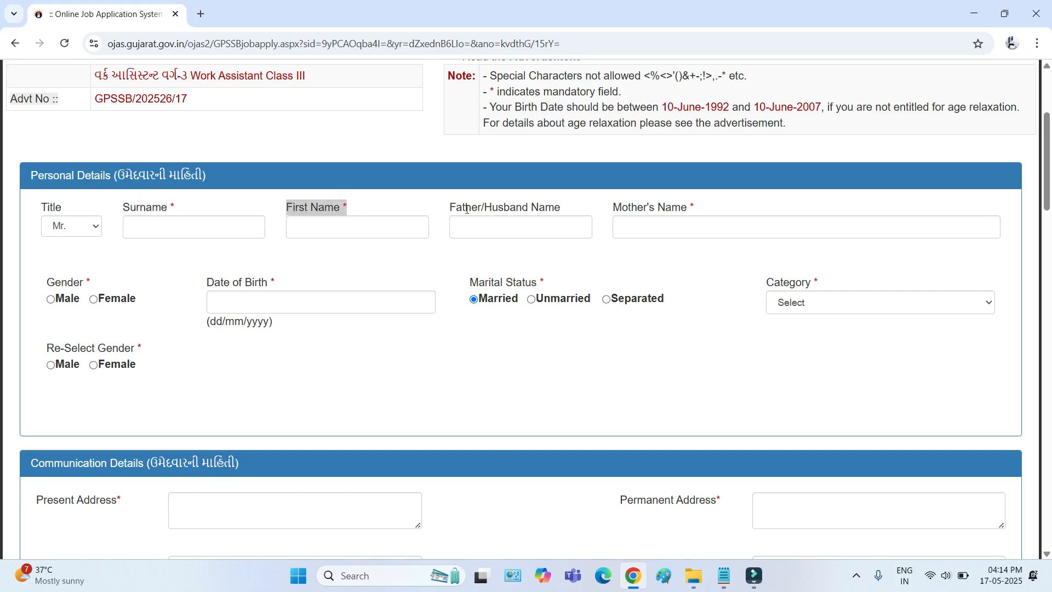
{"action": "left_click_drag", "start_coordinate": [449, 208], "coordinate": [553, 207]}
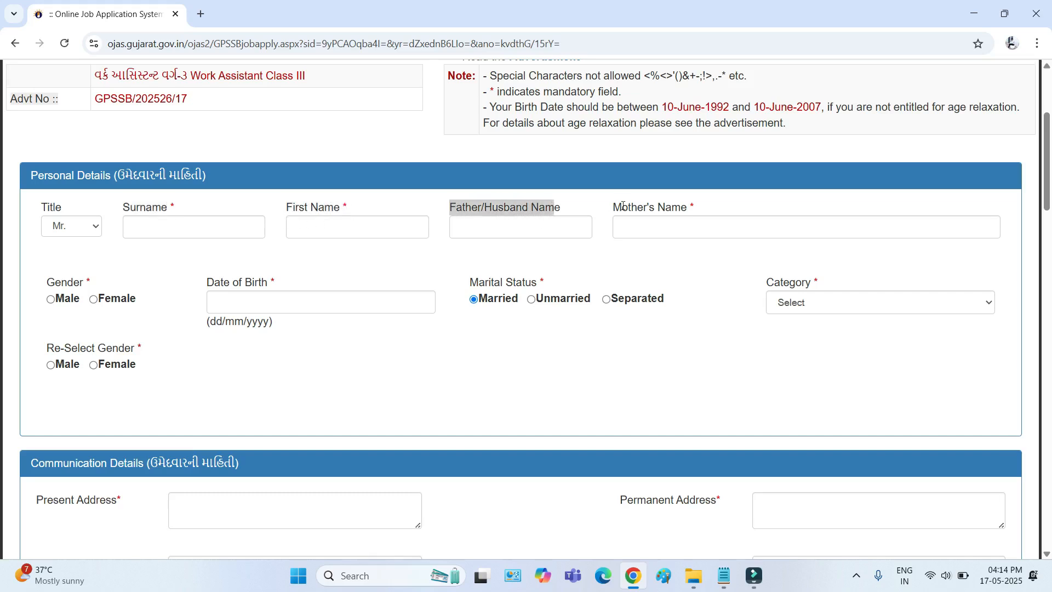
{"action": "left_click_drag", "start_coordinate": [623, 206], "coordinate": [682, 207]}
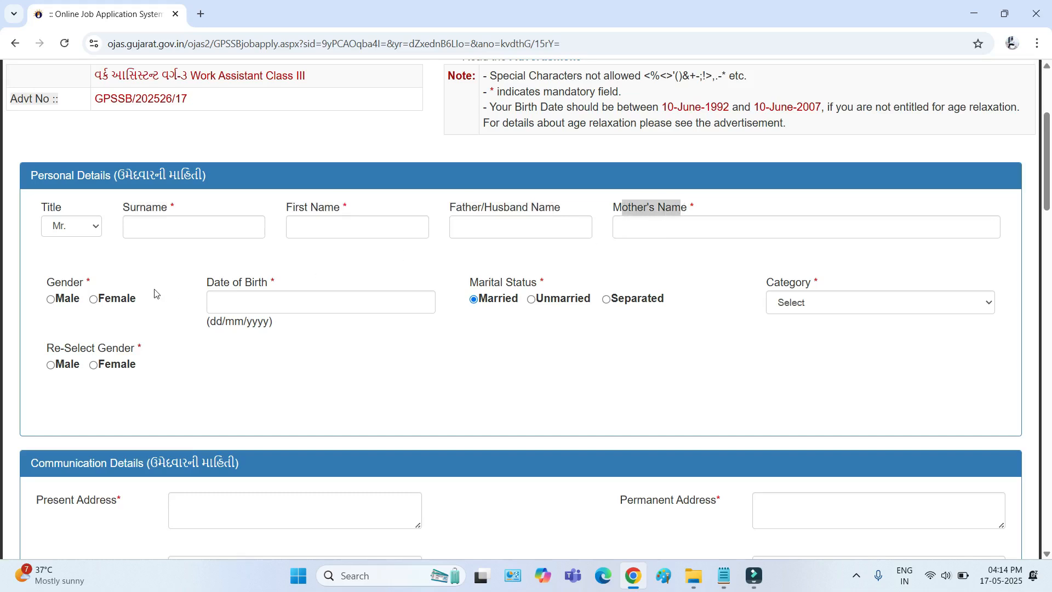
{"action": "left_click_drag", "start_coordinate": [51, 286], "coordinate": [75, 284]}
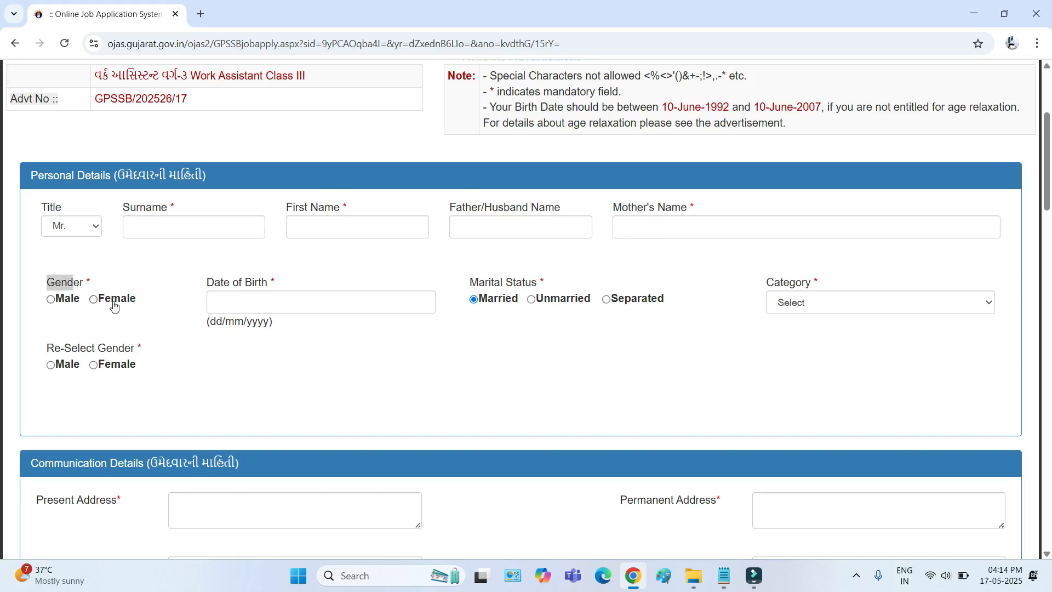
{"action": "left_click_drag", "start_coordinate": [98, 348], "coordinate": [55, 348]}
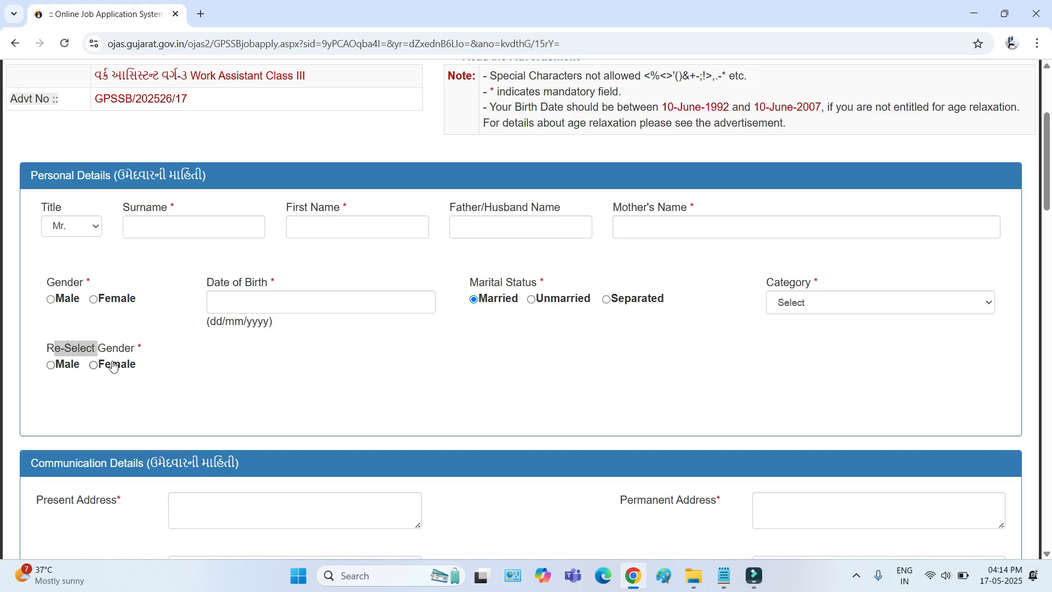
{"action": "left_click_drag", "start_coordinate": [208, 282], "coordinate": [275, 283]}
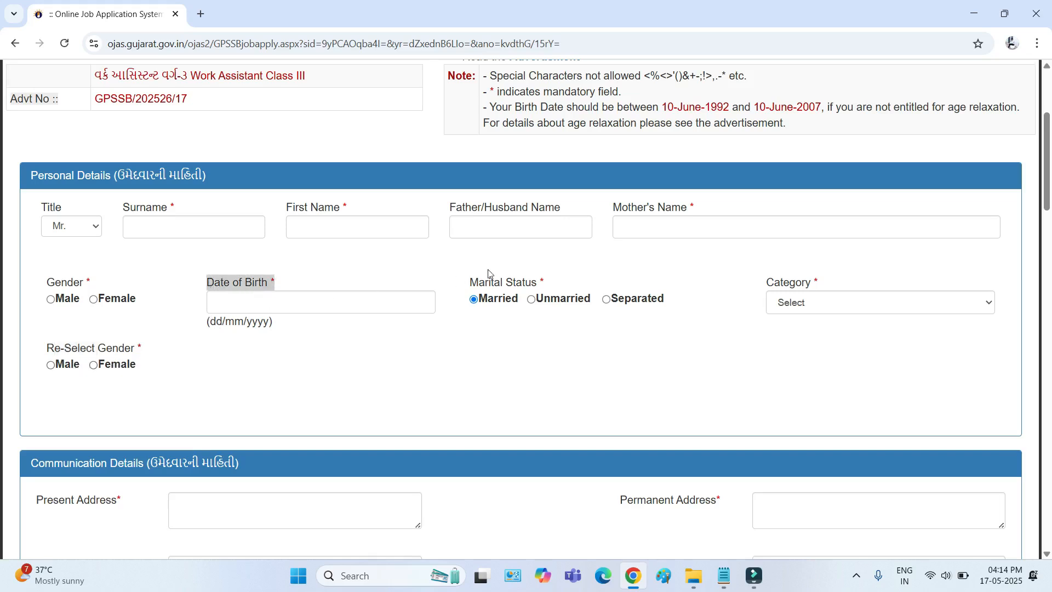
{"action": "left_click_drag", "start_coordinate": [471, 283], "coordinate": [545, 283]}
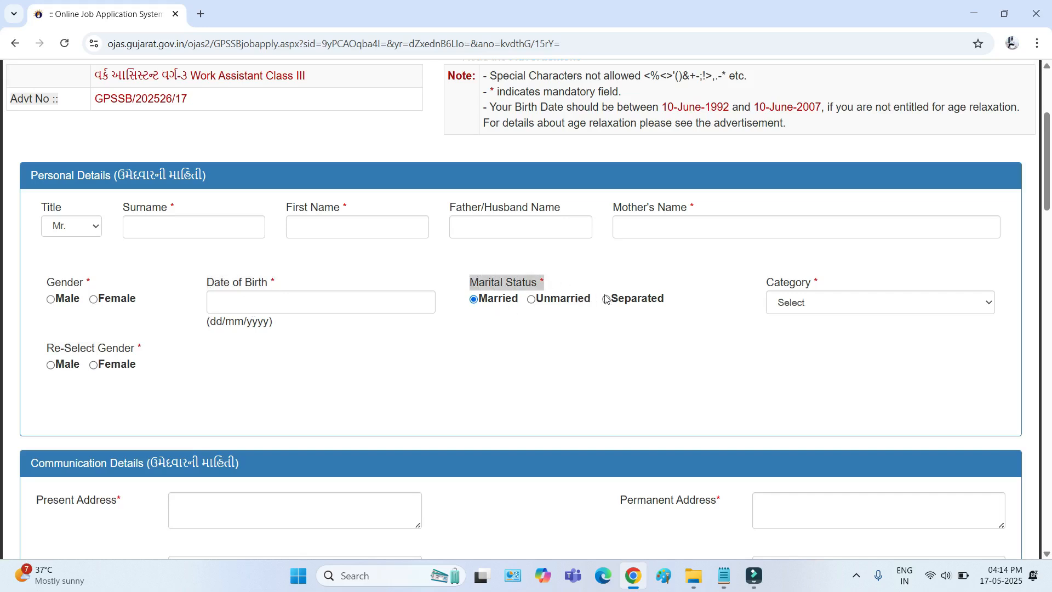
Step: Set the applicant's category to SEBC in the Personal Details section
{"action": "left_click", "coordinate": [800, 303]}
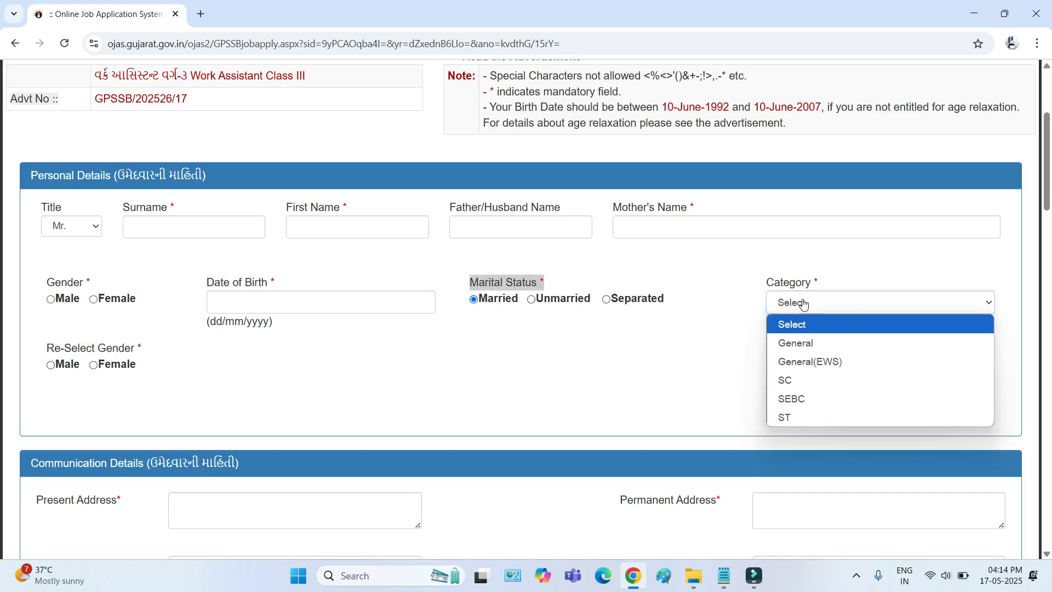
{"action": "left_click", "coordinate": [812, 399]}
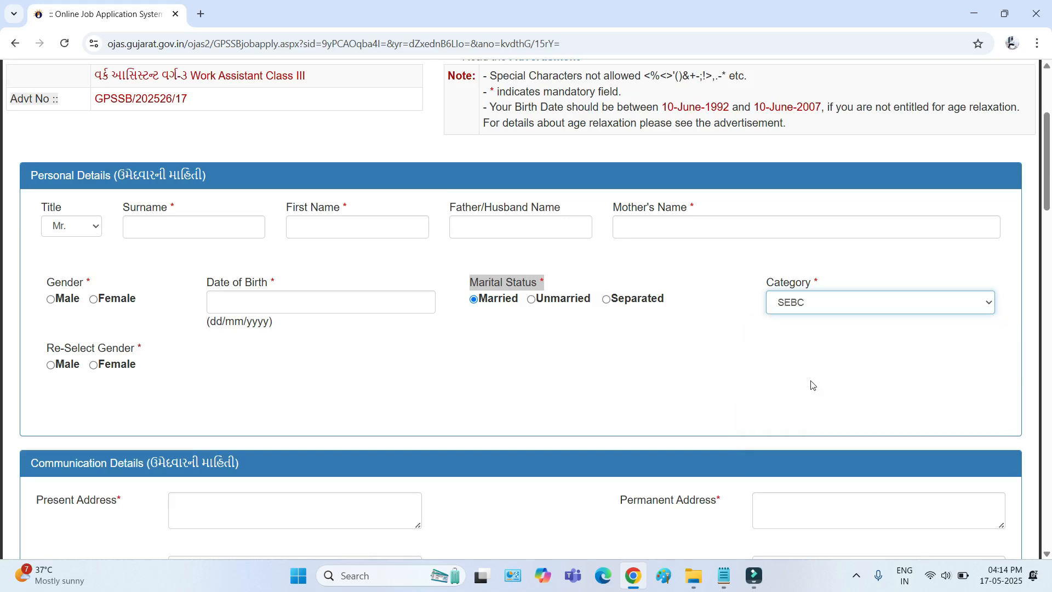
Step: Examine the caste certificate number and date fields and the issuing-state options shown for the SEBC category
{"action": "scroll", "coordinate": [805, 375], "scroll_direction": "down", "scroll_amount": 3}
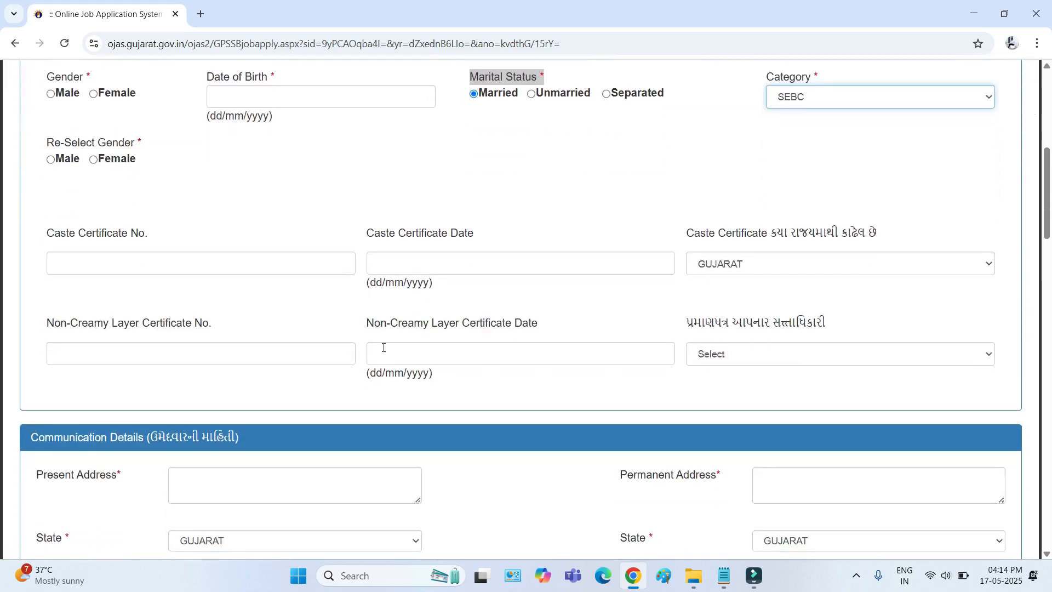
{"action": "left_click_drag", "start_coordinate": [54, 235], "coordinate": [138, 231]}
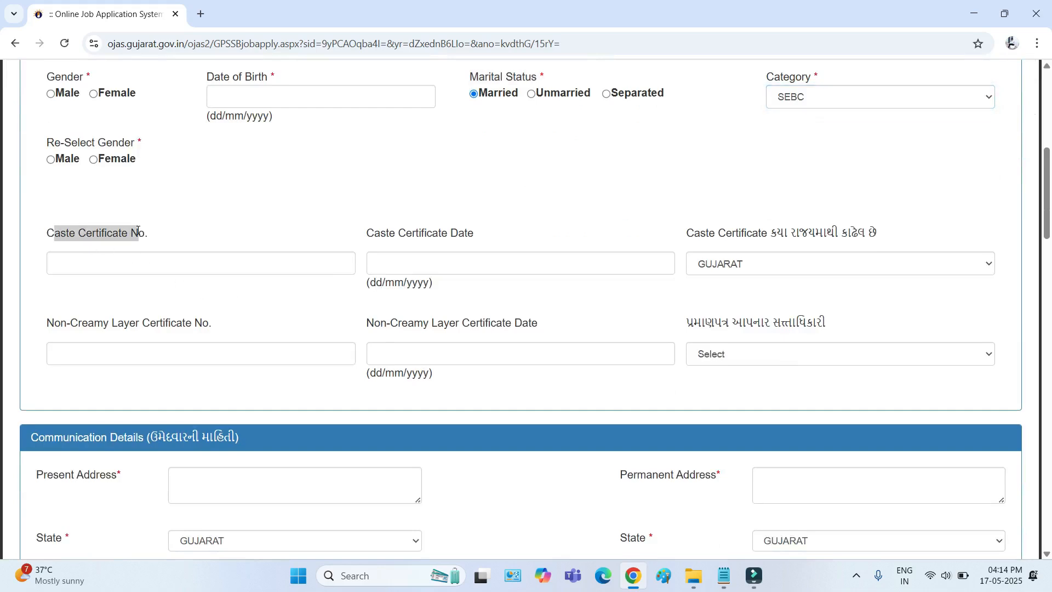
{"action": "left_click", "coordinate": [171, 232]}
{"action": "left_click_drag", "start_coordinate": [82, 234], "coordinate": [161, 236]}
{"action": "left_click_drag", "start_coordinate": [380, 234], "coordinate": [478, 234]}
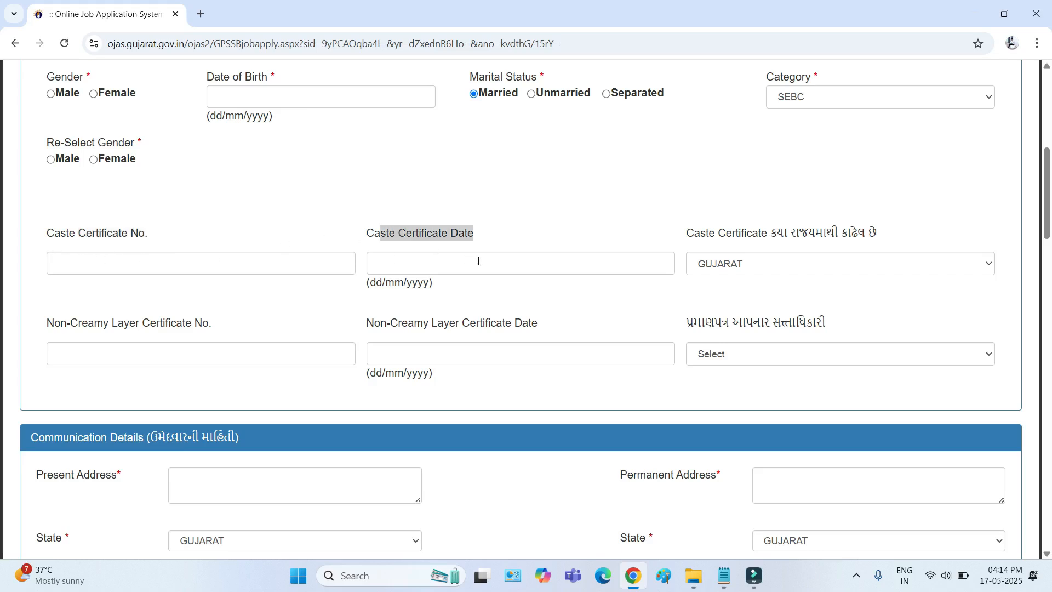
{"action": "left_click", "coordinate": [762, 262]}
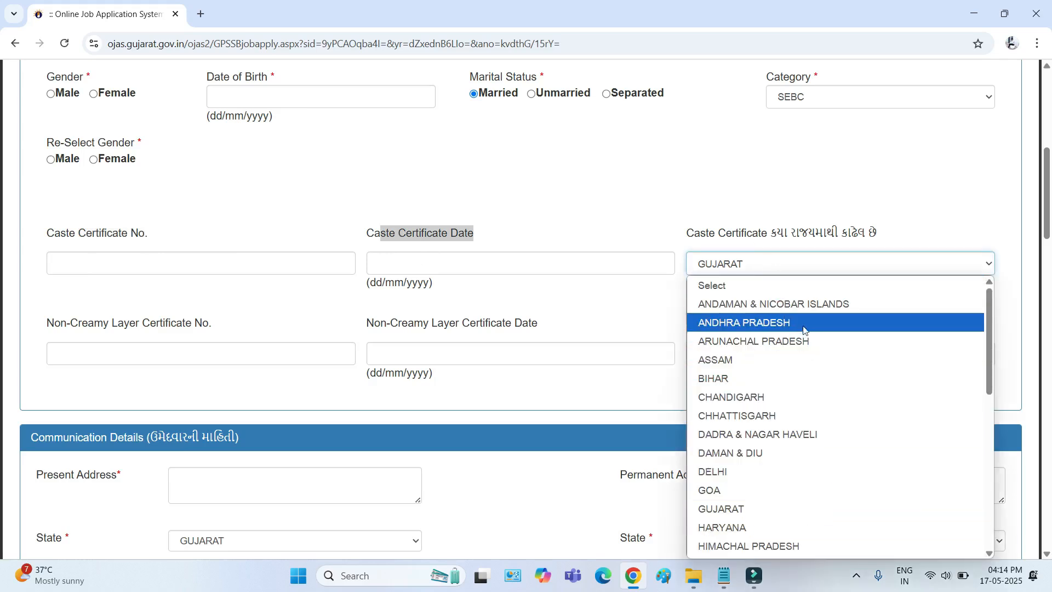
{"action": "left_click", "coordinate": [624, 205]}
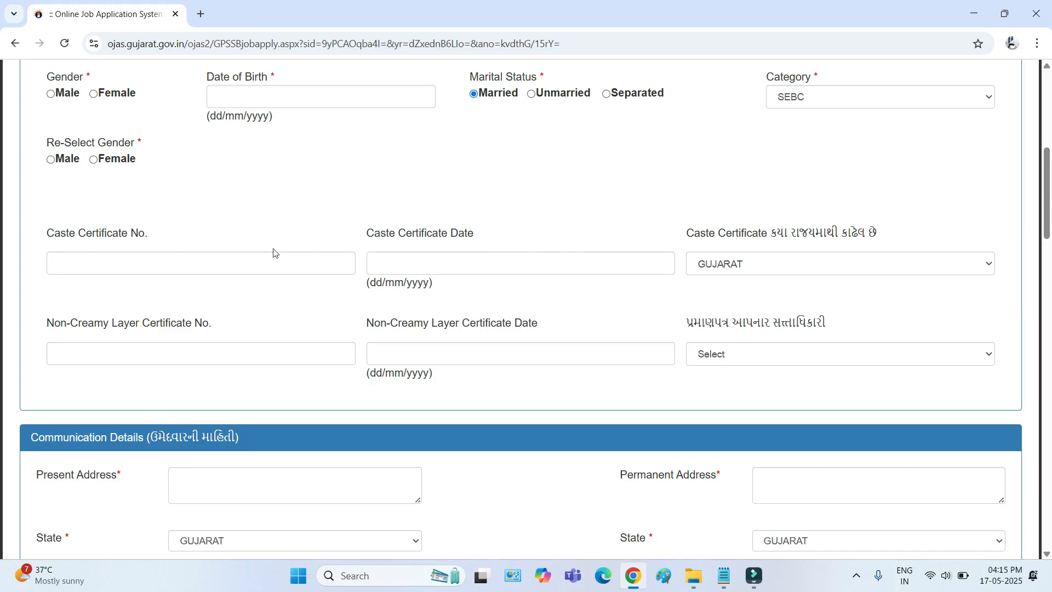
Step: Examine the non-creamy layer certificate number and date fields and the options for the certificate's issuing authority
{"action": "left_click_drag", "start_coordinate": [47, 323], "coordinate": [197, 326]}
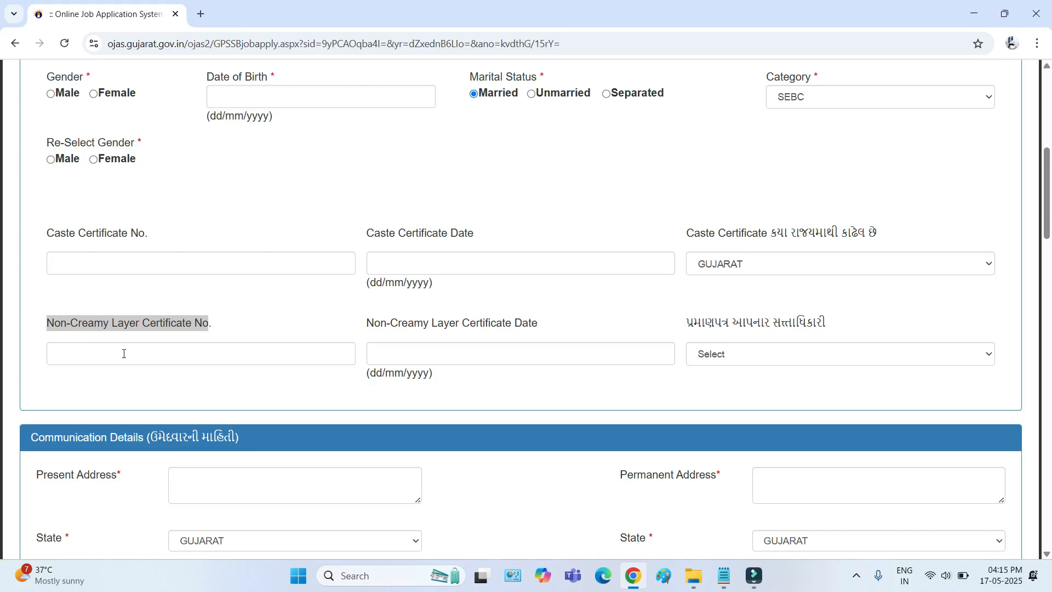
{"action": "left_click_drag", "start_coordinate": [403, 332], "coordinate": [536, 326]}
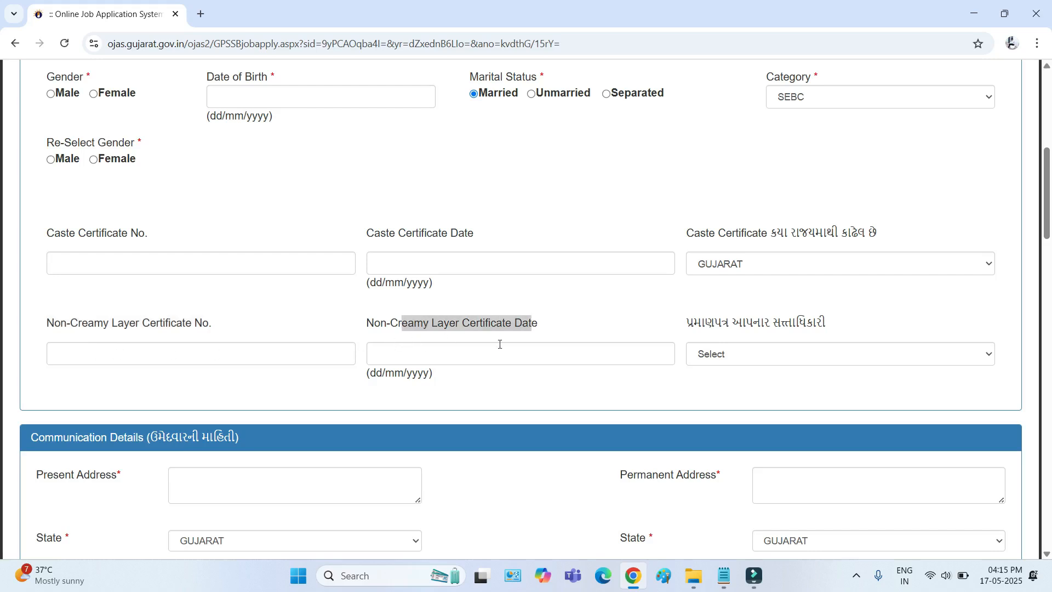
{"action": "left_click", "coordinate": [766, 356]}
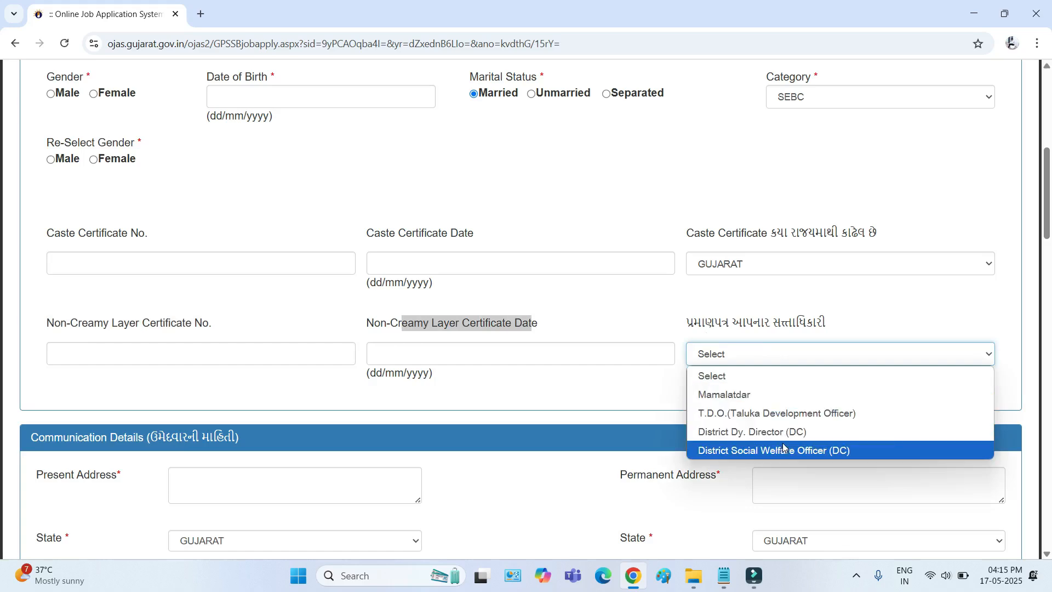
{"action": "left_click", "coordinate": [617, 412]}
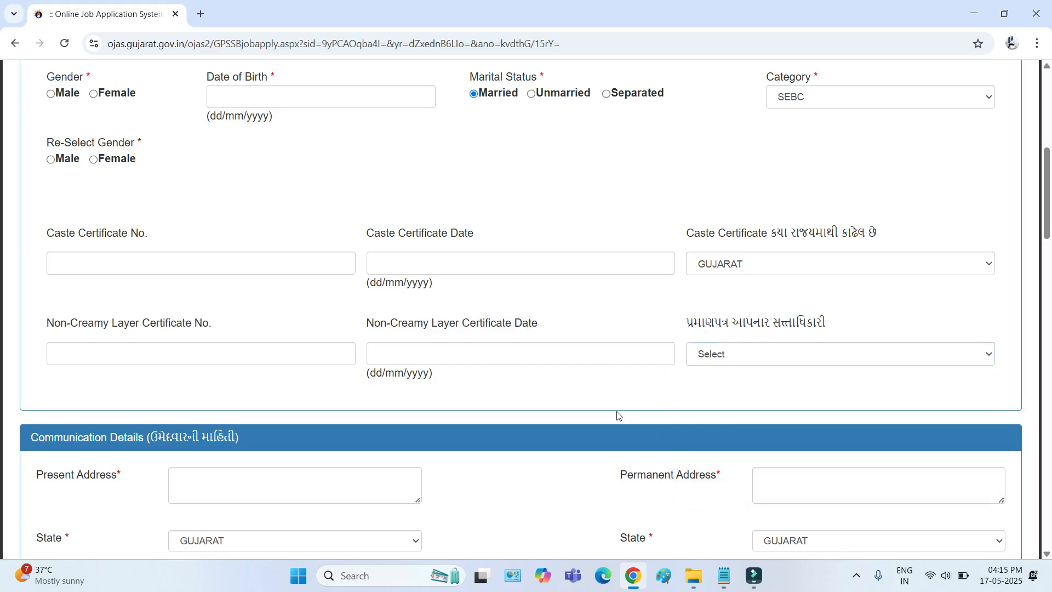
Step: Examine the present address fields in Communication Details: address, state options, district, taluka and PIN code
{"action": "scroll", "coordinate": [596, 371], "scroll_direction": "down", "scroll_amount": 6}
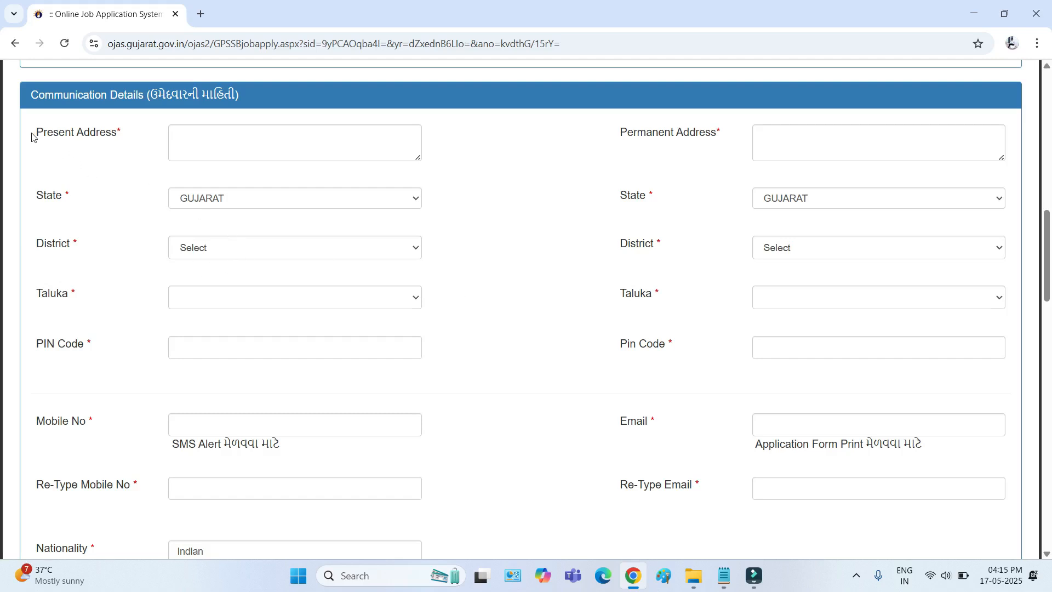
{"action": "left_click_drag", "start_coordinate": [31, 137], "coordinate": [116, 139]}
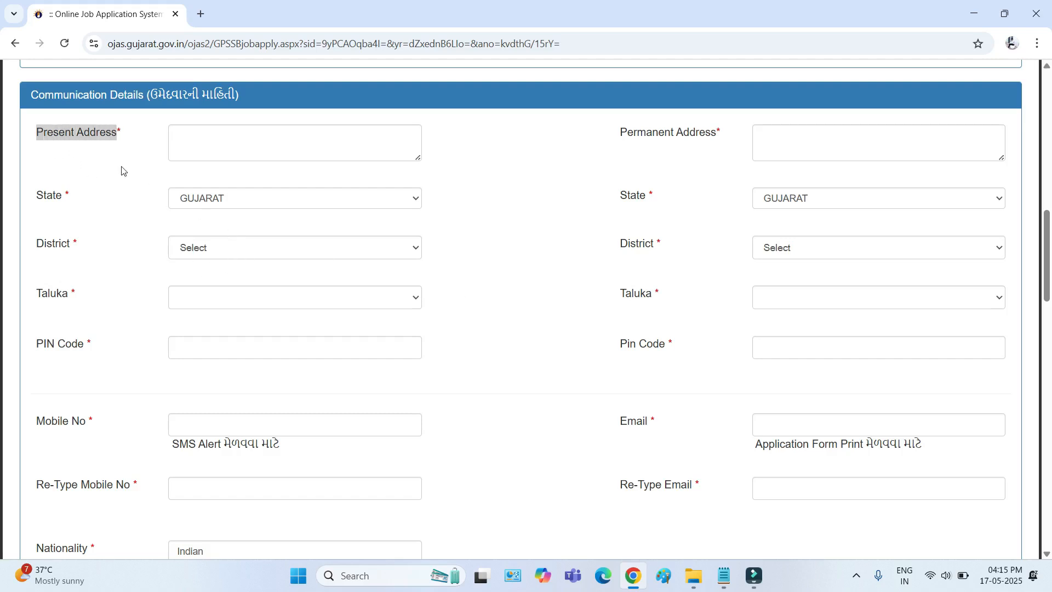
{"action": "left_click", "coordinate": [200, 143]}
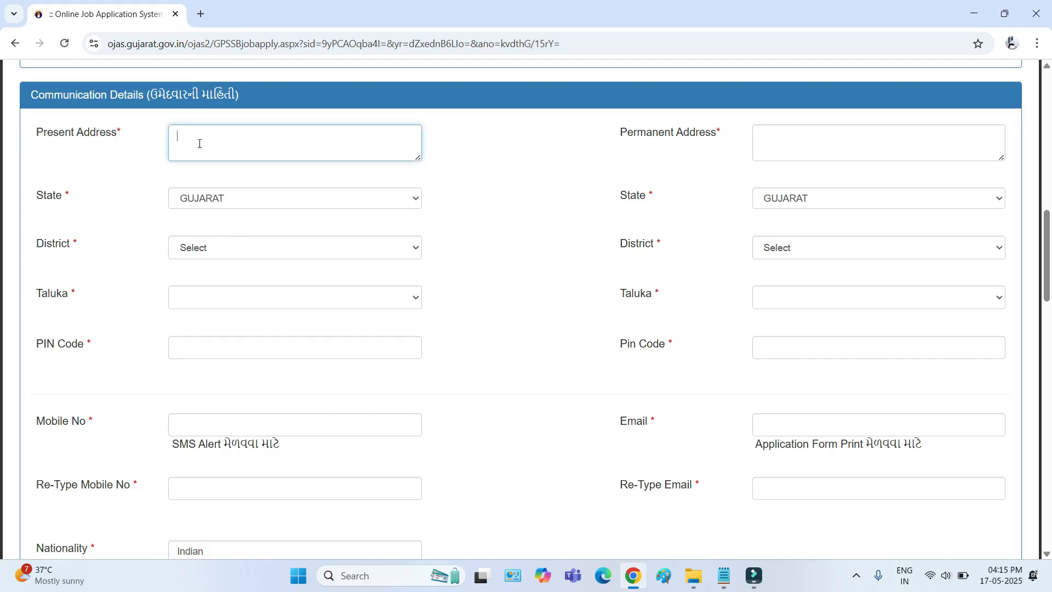
{"action": "left_click", "coordinate": [199, 201]}
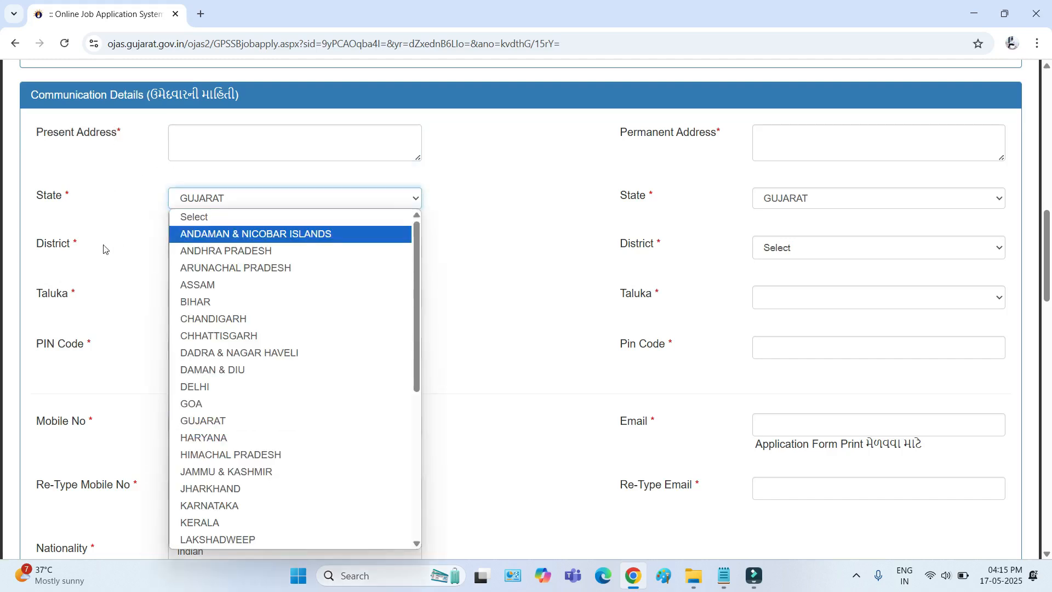
{"action": "left_click_drag", "start_coordinate": [43, 245], "coordinate": [80, 246]}
{"action": "left_click_drag", "start_coordinate": [38, 297], "coordinate": [79, 298]}
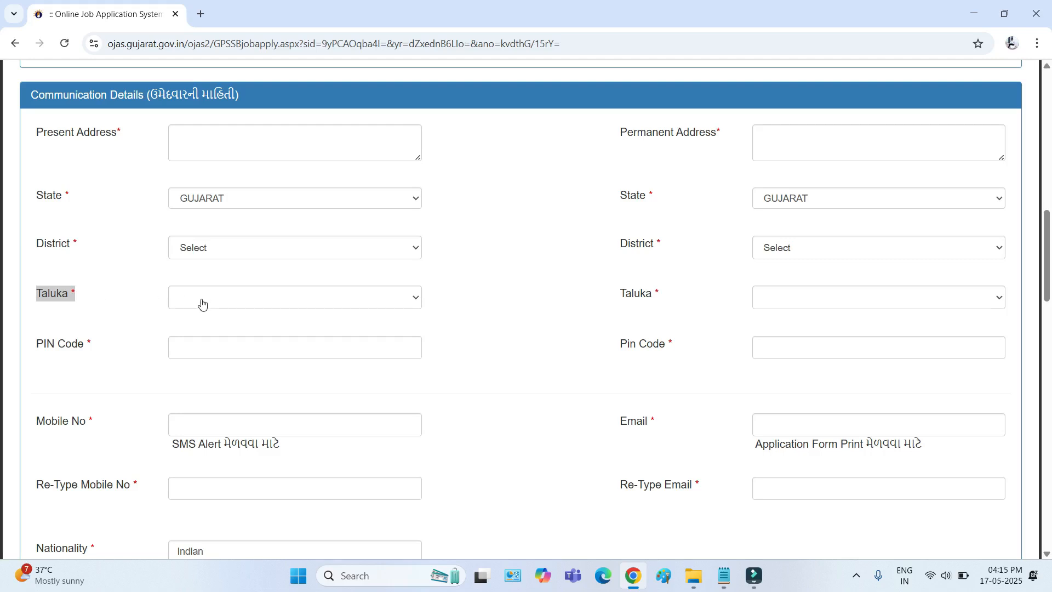
{"action": "left_click_drag", "start_coordinate": [38, 344], "coordinate": [71, 345]}
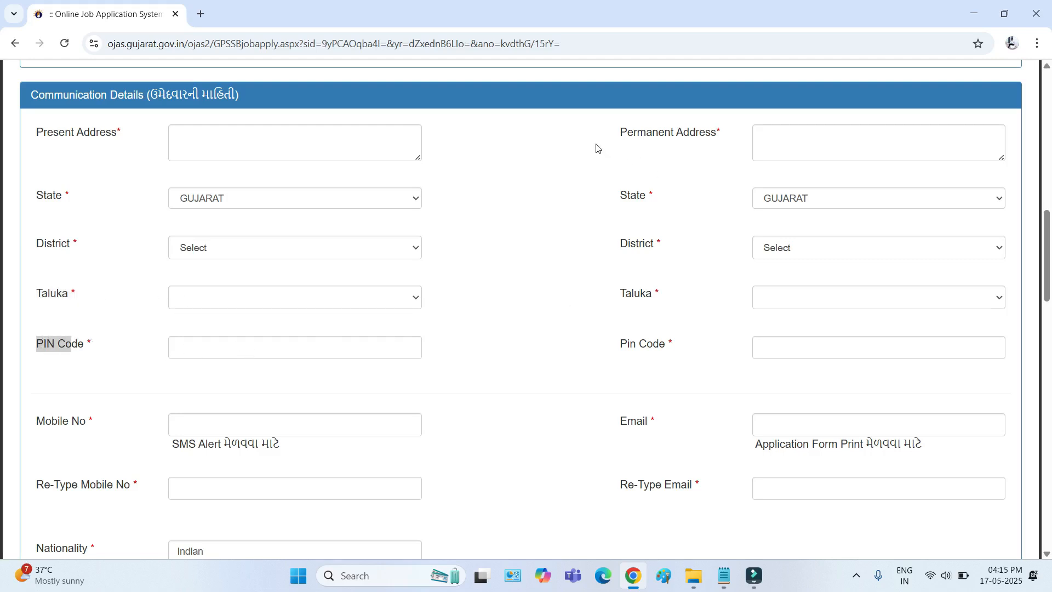
Step: Examine the permanent address fields in Communication Details: address, state, district, taluka and PIN code
{"action": "mouse_move", "coordinate": [619, 135]}
{"action": "left_mouse_down"}
{"action": "mouse_move", "coordinate": [672, 135]}
{"action": "mouse_move", "coordinate": [623, 138]}
{"action": "left_mouse_up"}
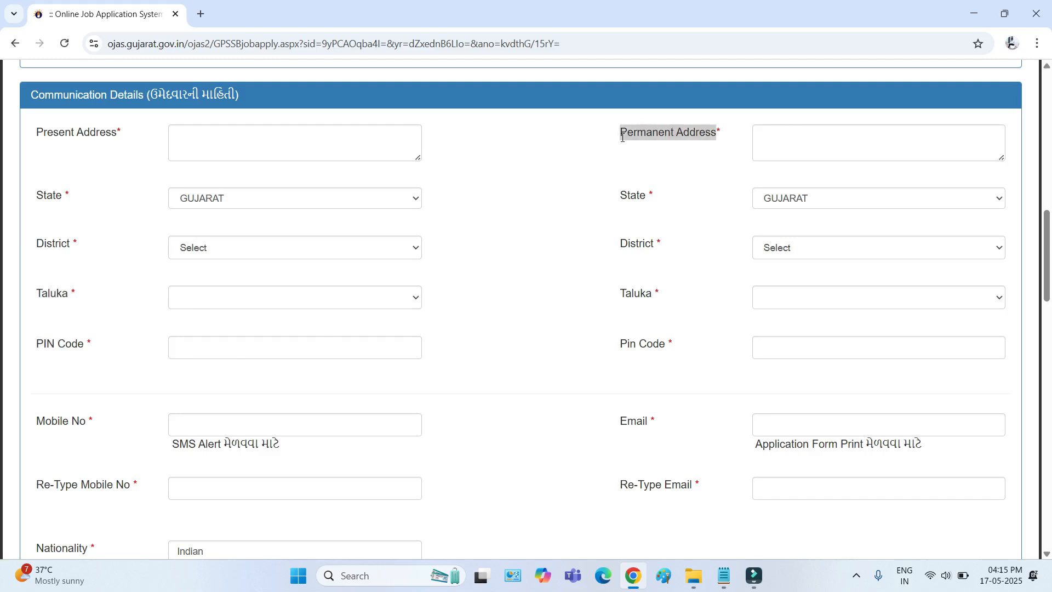
{"action": "left_click", "coordinate": [792, 139]}
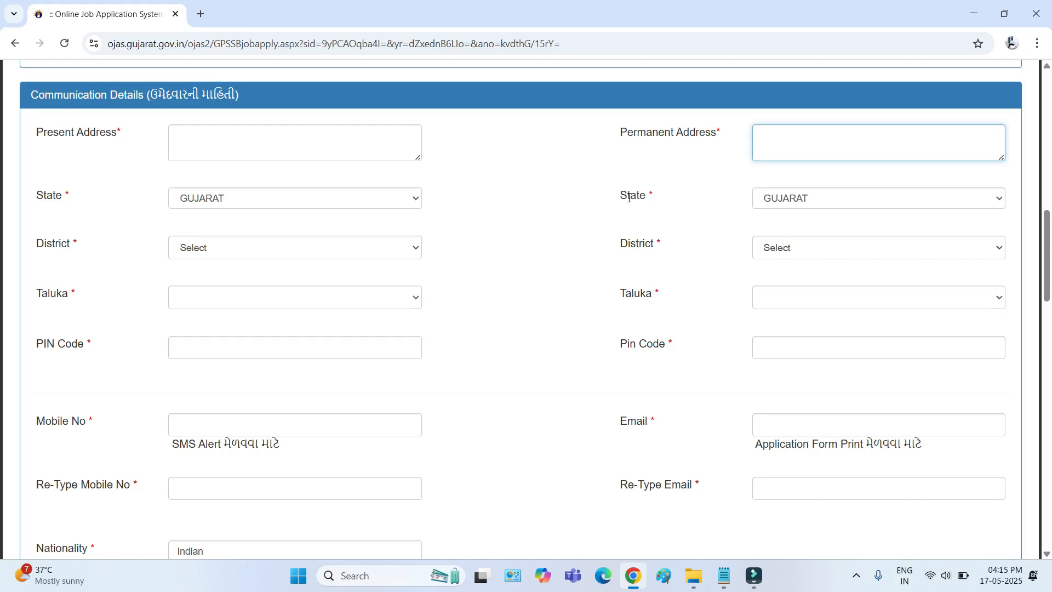
{"action": "left_click_drag", "start_coordinate": [628, 198], "coordinate": [654, 199]}
{"action": "left_click_drag", "start_coordinate": [628, 245], "coordinate": [670, 250]}
{"action": "left_click_drag", "start_coordinate": [621, 299], "coordinate": [665, 298]}
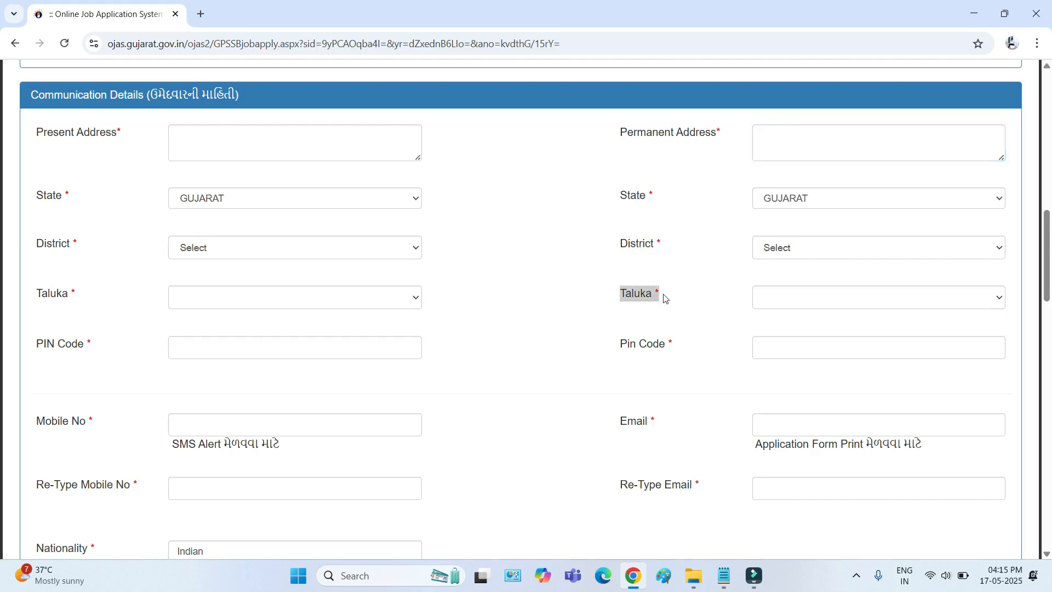
{"action": "left_click_drag", "start_coordinate": [628, 346], "coordinate": [785, 348]}
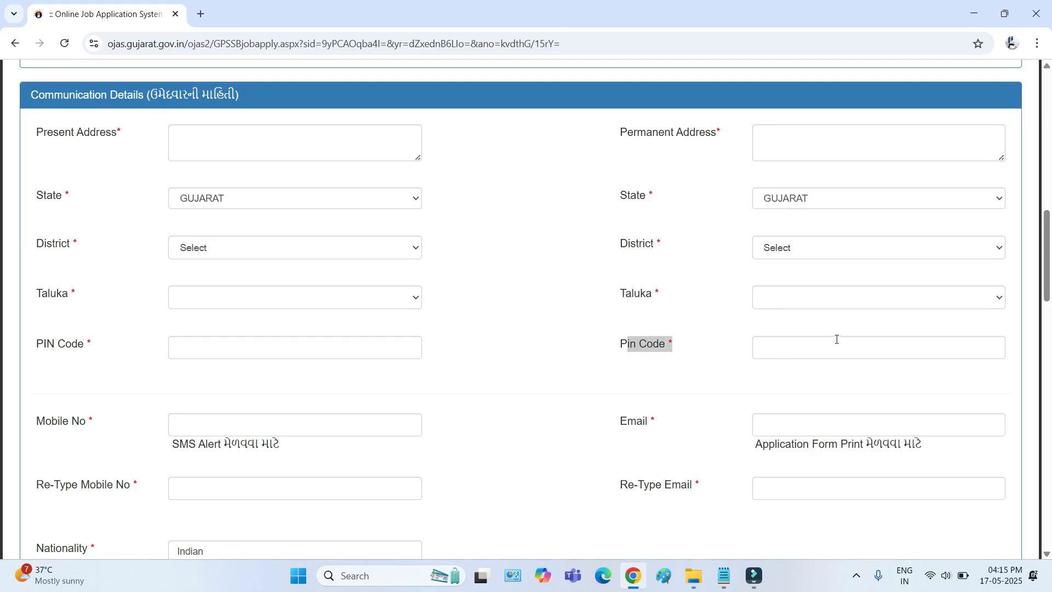
Step: Examine the mobile number and email fields, their re-type fields, and the nationality field in Communication Details
{"action": "scroll", "coordinate": [798, 326], "scroll_direction": "down", "scroll_amount": 3}
{"action": "left_click_drag", "start_coordinate": [36, 284], "coordinate": [208, 284]}
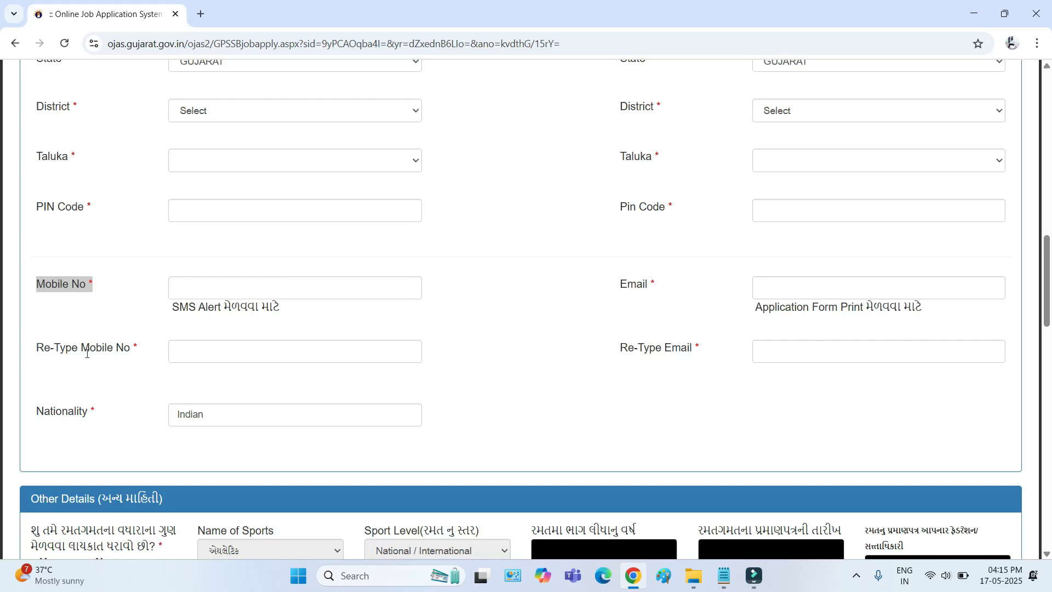
{"action": "left_click_drag", "start_coordinate": [30, 354], "coordinate": [129, 348]}
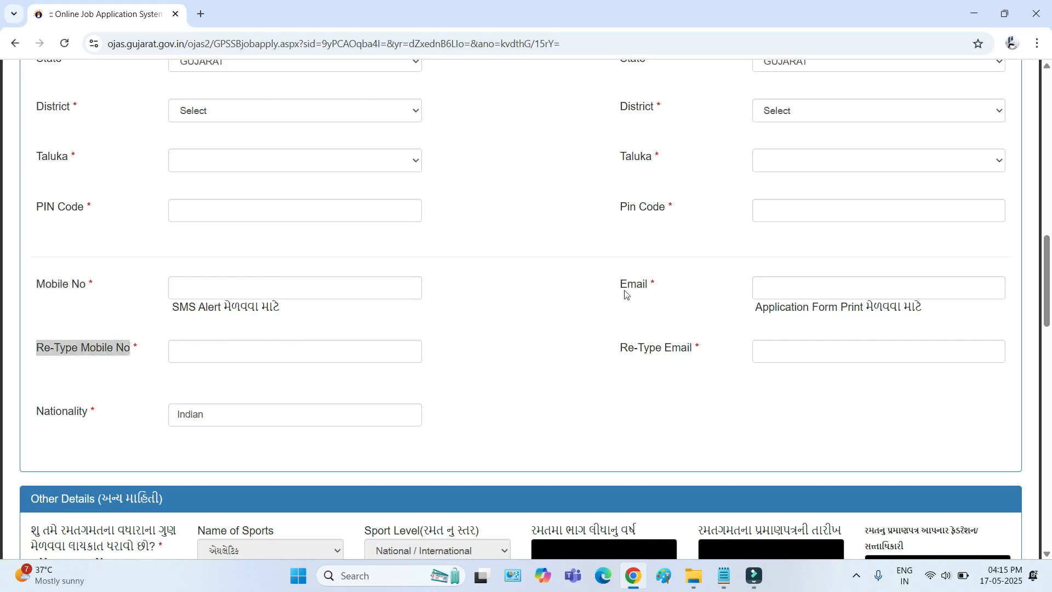
{"action": "left_click_drag", "start_coordinate": [621, 283], "coordinate": [667, 289]}
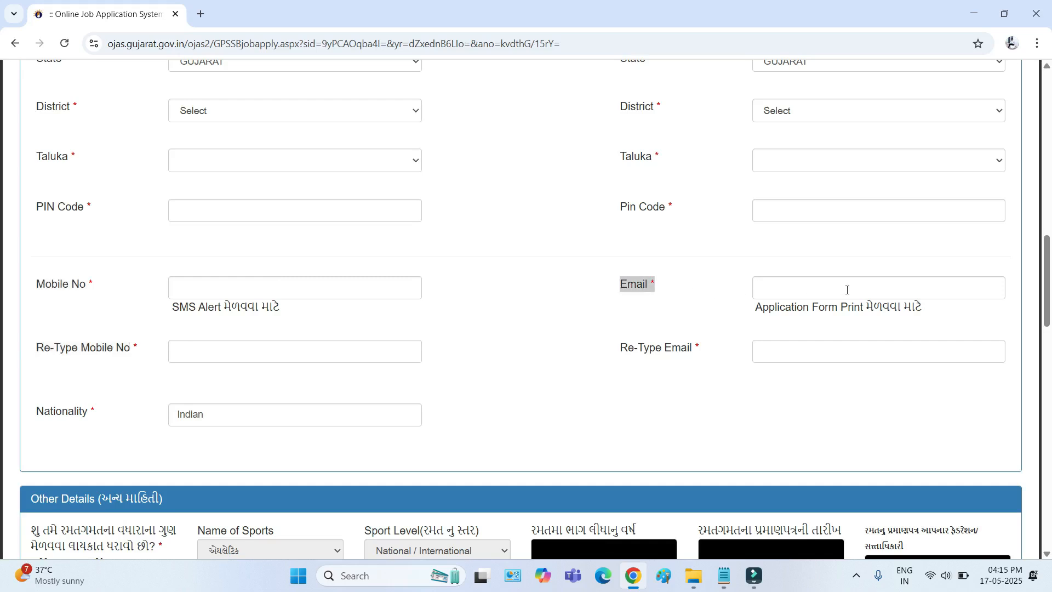
{"action": "left_click_drag", "start_coordinate": [621, 352], "coordinate": [703, 357]}
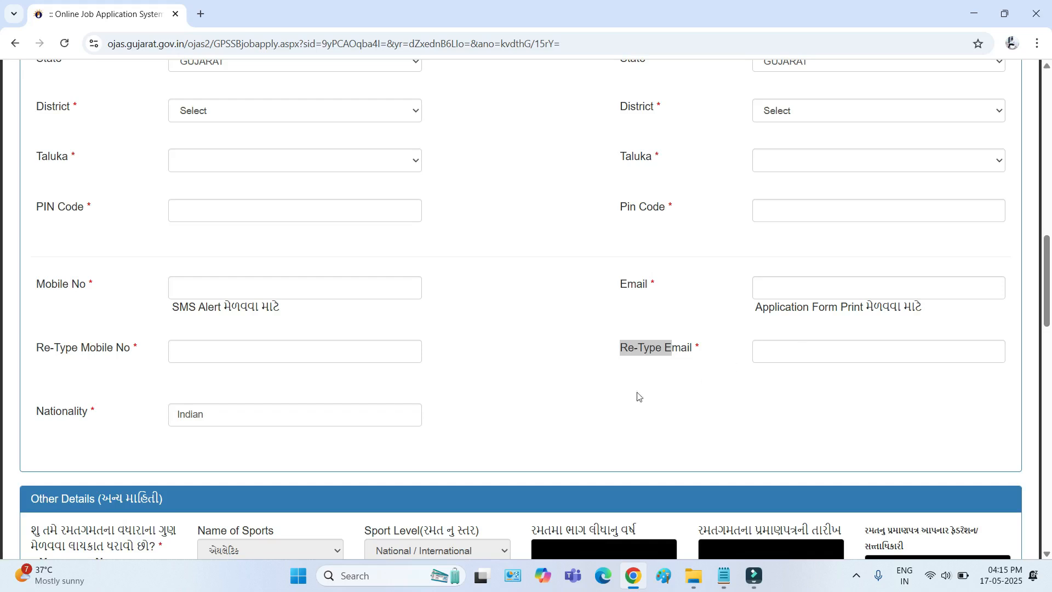
{"action": "left_click_drag", "start_coordinate": [47, 415], "coordinate": [196, 415]}
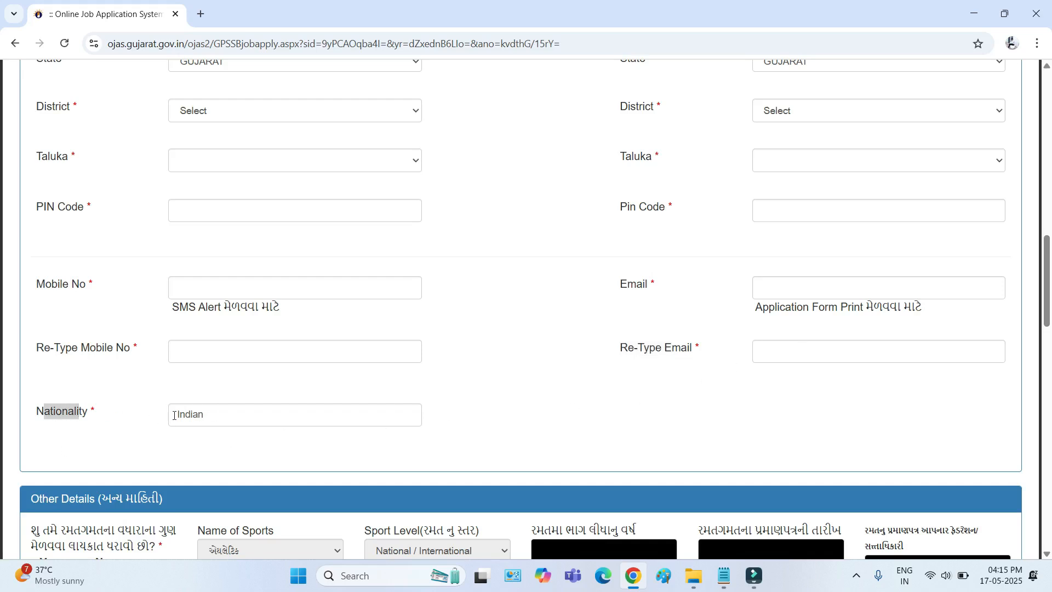
Step: Answer Yes to the extra sports marks question in Other Details and look through the available sport names
{"action": "scroll", "coordinate": [37, 132], "scroll_direction": "down", "scroll_amount": 7}
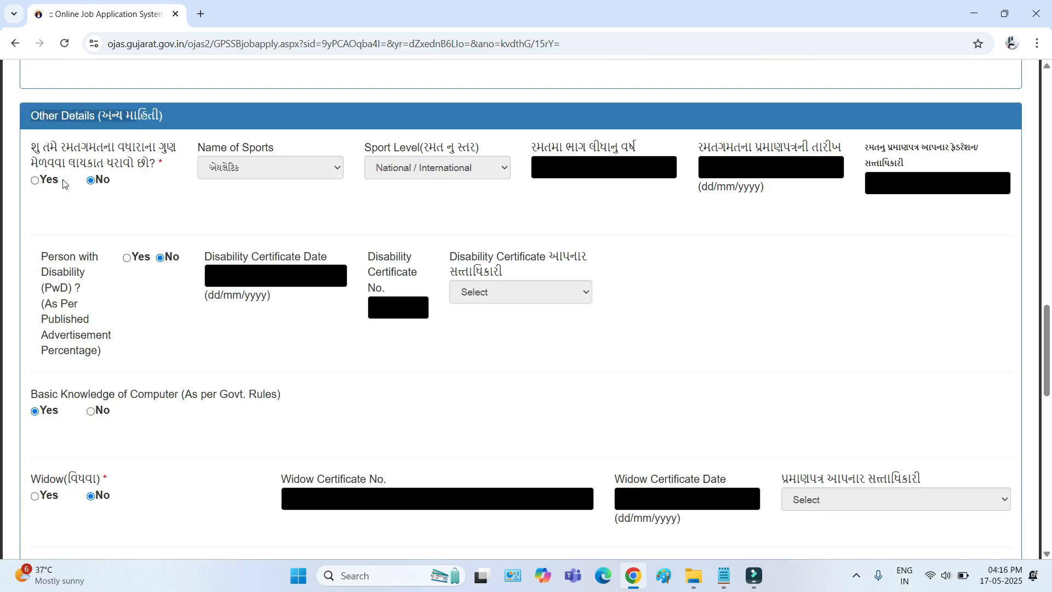
{"action": "left_click_drag", "start_coordinate": [30, 147], "coordinate": [160, 159]}
{"action": "left_click", "coordinate": [34, 181]}
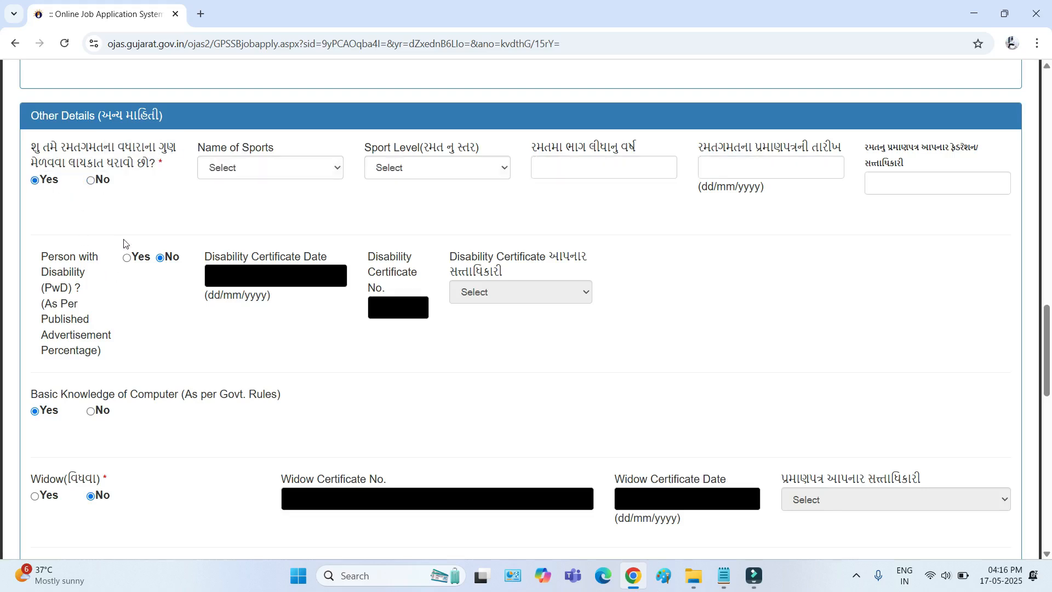
{"action": "left_click", "coordinate": [248, 170]}
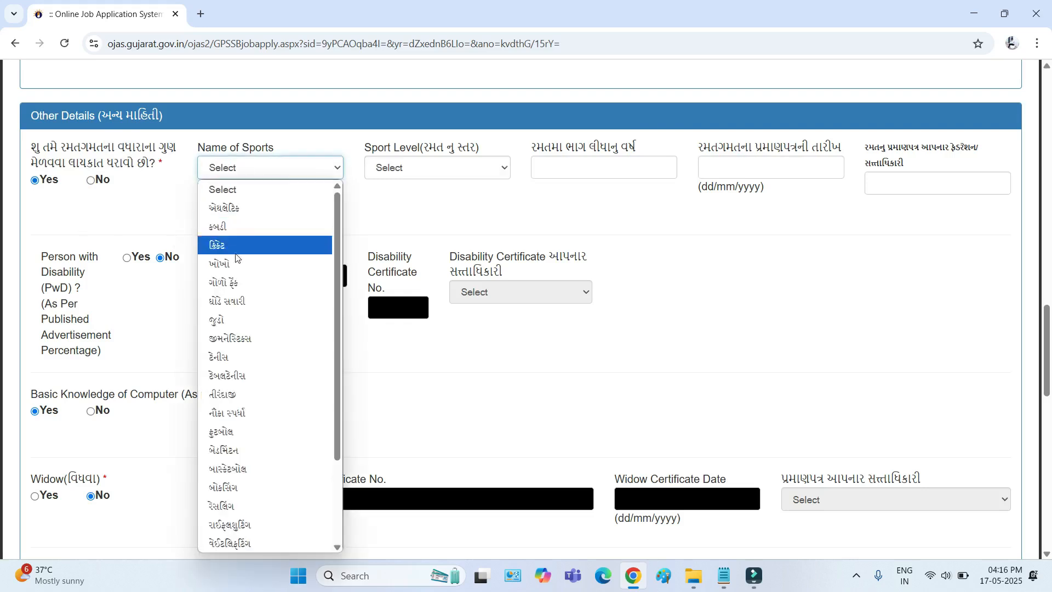
{"action": "scroll", "coordinate": [250, 438], "scroll_direction": "down", "scroll_amount": 3}
{"action": "scroll", "coordinate": [250, 468], "scroll_direction": "up", "scroll_amount": 3}
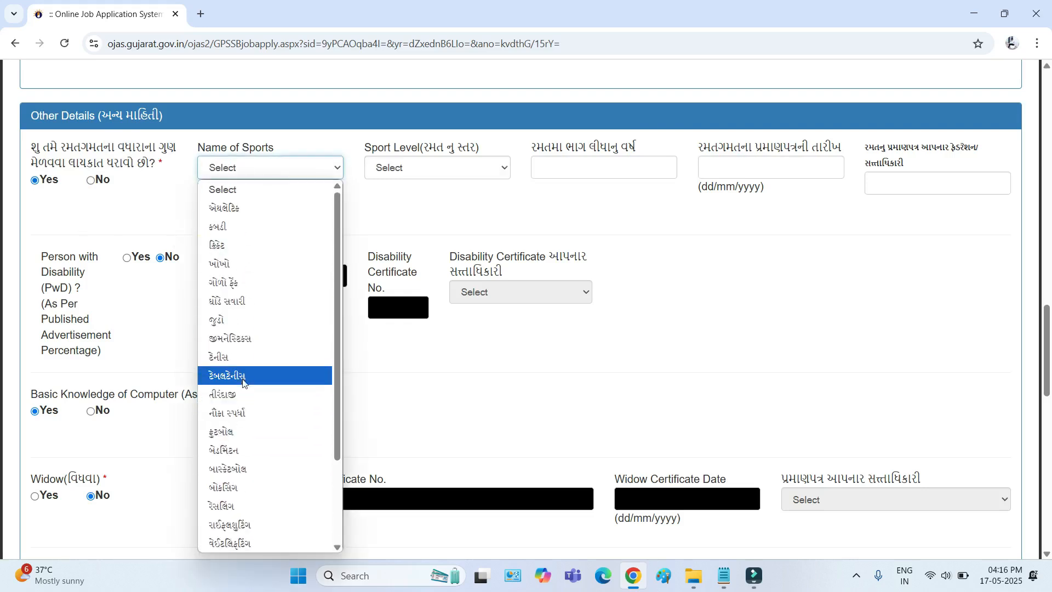
Step: Examine the sport level, participation year, certificate date and issuing authority fields, and set the sports marks question back to No
{"action": "left_click", "coordinate": [418, 170]}
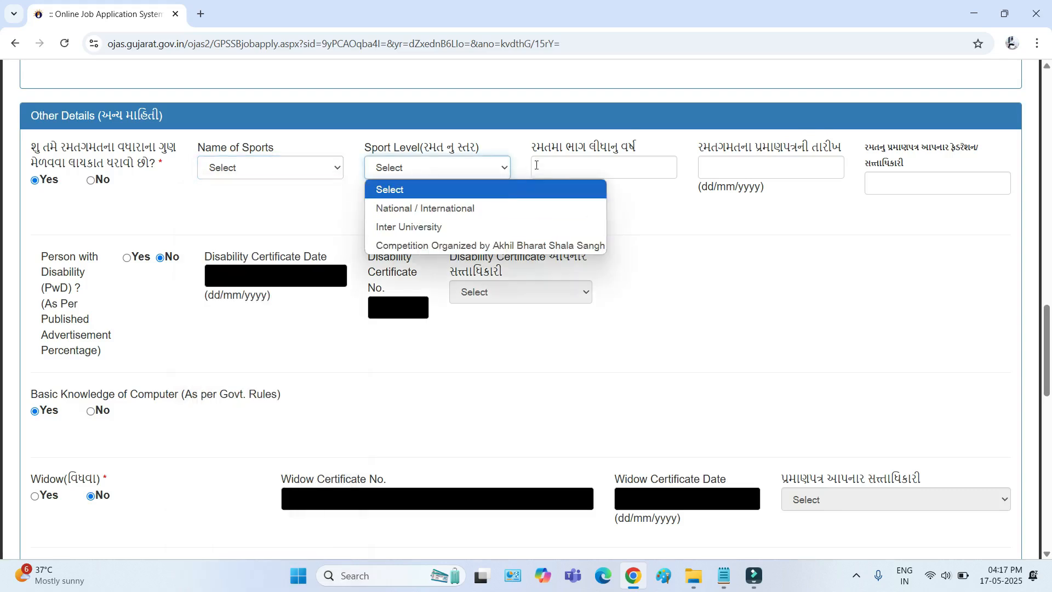
{"action": "left_click_drag", "start_coordinate": [535, 147], "coordinate": [633, 147]}
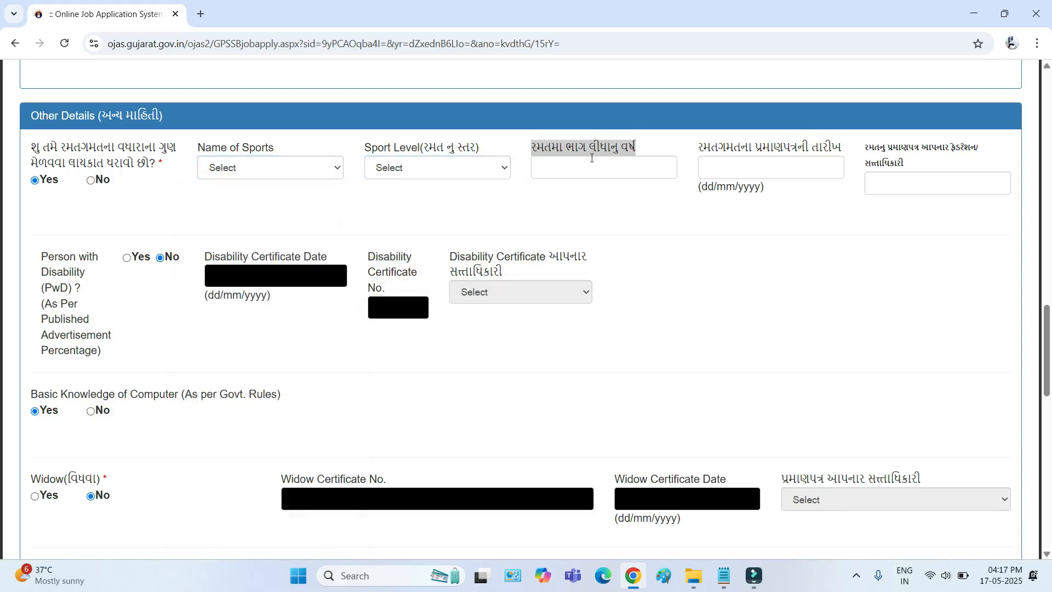
{"action": "left_click", "coordinate": [575, 167]}
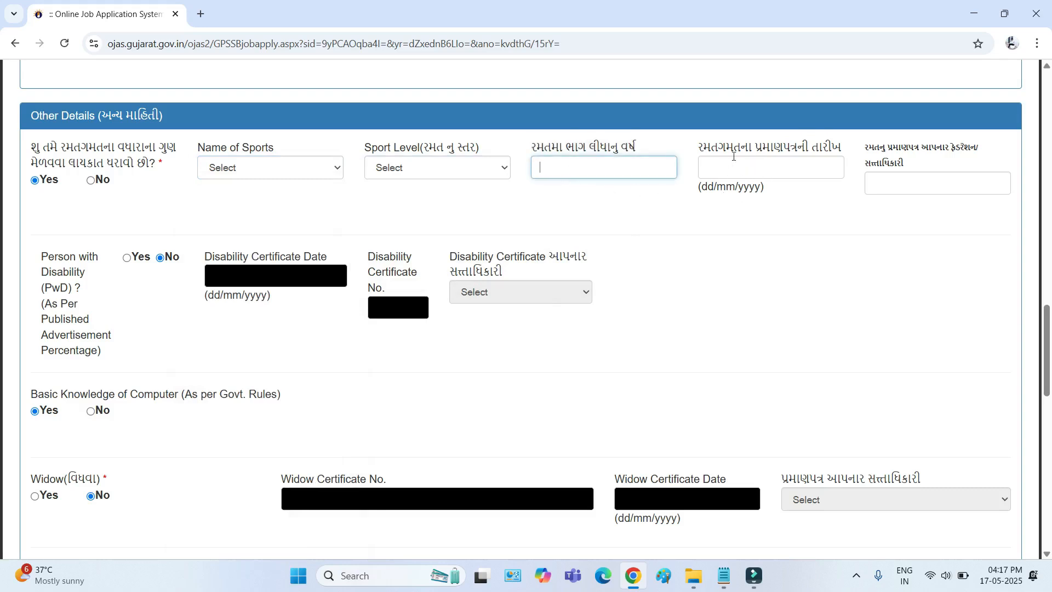
{"action": "left_click_drag", "start_coordinate": [734, 147], "coordinate": [917, 172]}
{"action": "left_click", "coordinate": [777, 167]}
{"action": "left_click", "coordinate": [895, 184]}
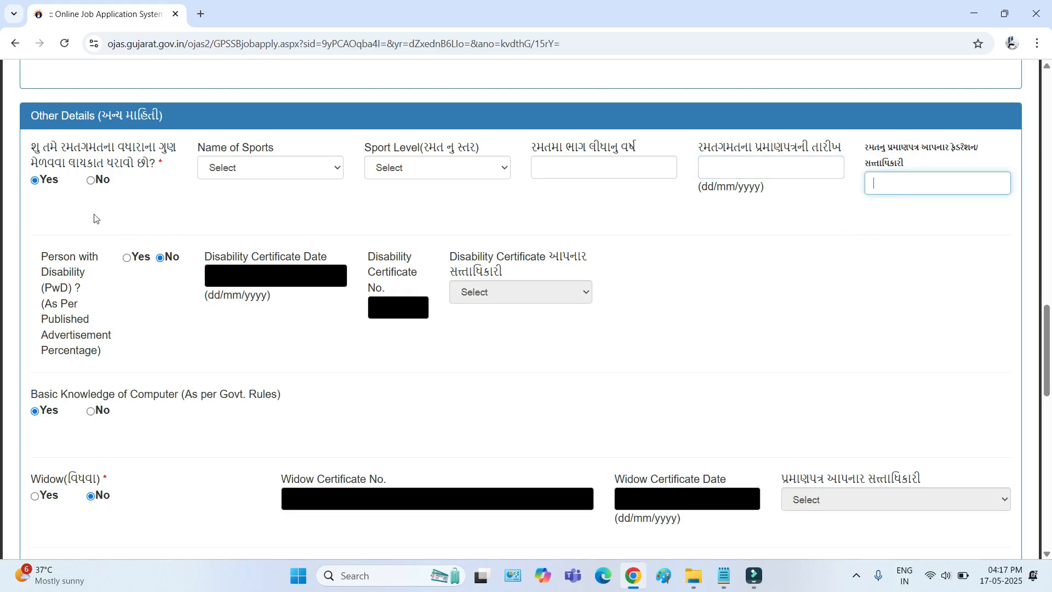
{"action": "left_click_drag", "start_coordinate": [42, 147], "coordinate": [173, 160]}
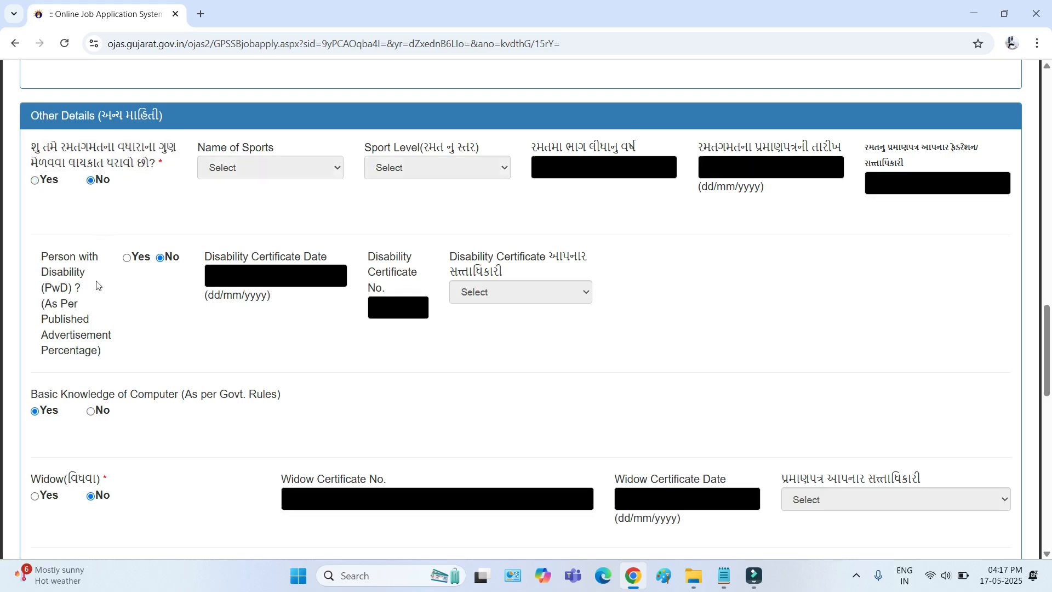
Step: Answer Yes to the Person with Disability question in Other Details and look through the listed disability types
{"action": "left_click_drag", "start_coordinate": [43, 255], "coordinate": [100, 362]}
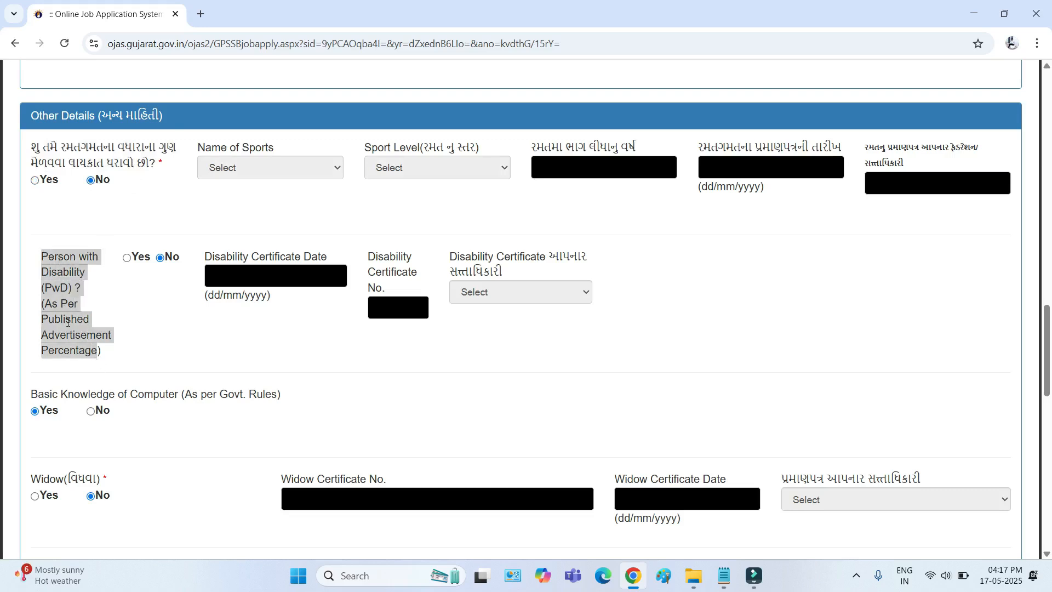
{"action": "left_click", "coordinate": [127, 257]}
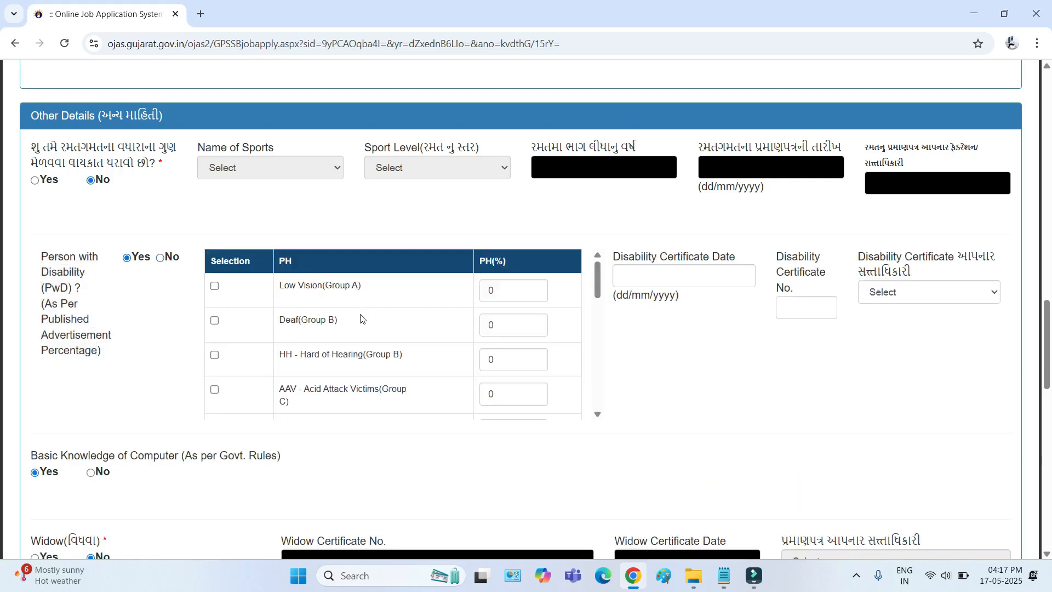
{"action": "scroll", "coordinate": [351, 318], "scroll_direction": "down", "scroll_amount": 8}
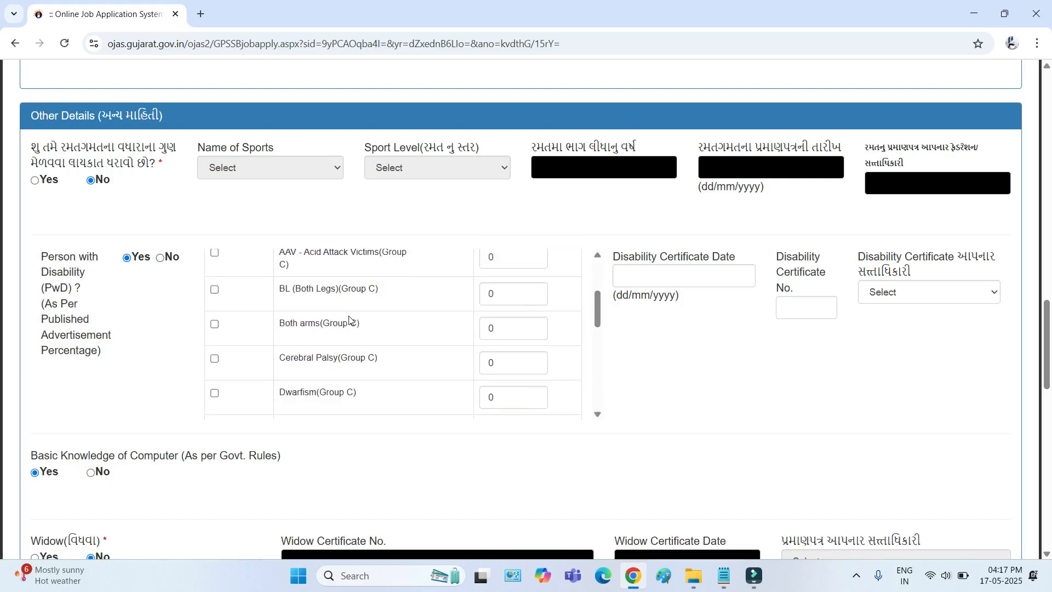
{"action": "scroll", "coordinate": [345, 329], "scroll_direction": "down", "scroll_amount": 1}
{"action": "scroll", "coordinate": [343, 343], "scroll_direction": "up", "scroll_amount": 5}
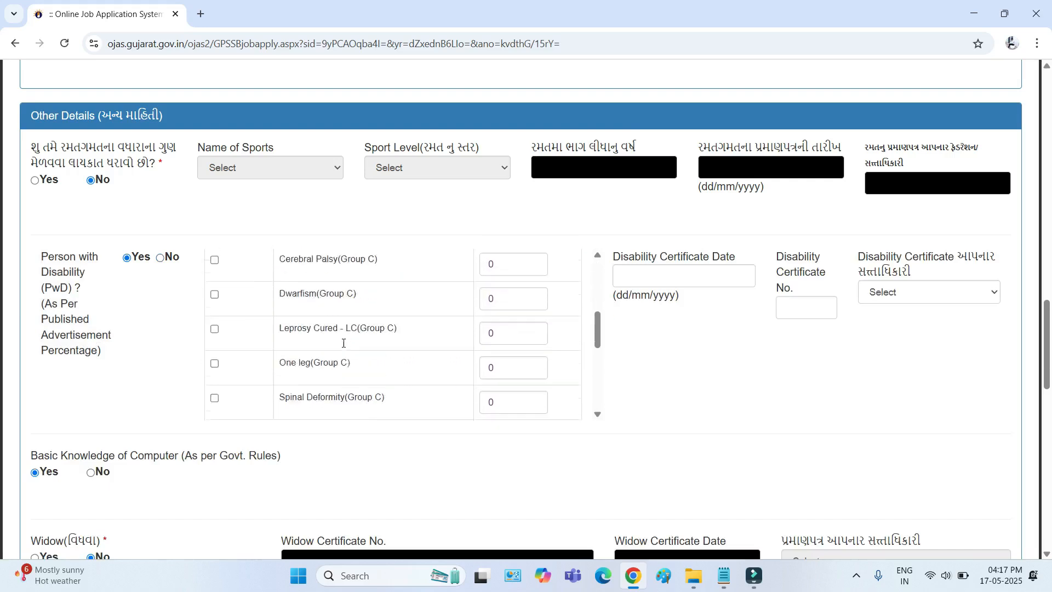
Step: Select the disability types Both arms (Group C) and BL (Both Legs) (Group C), and examine their PH(%) fields
{"action": "left_click", "coordinate": [215, 325]}
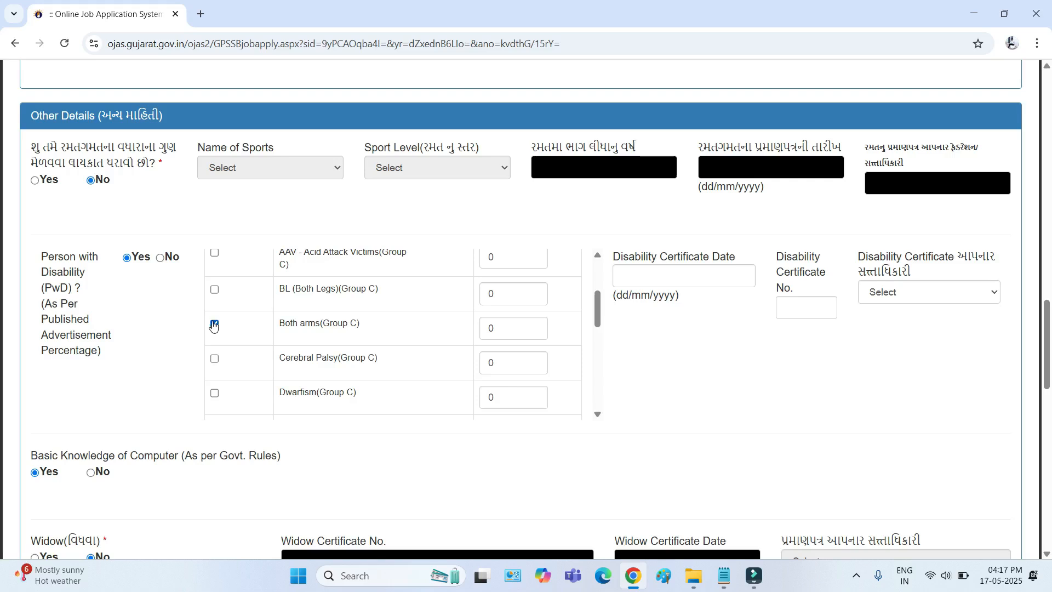
{"action": "left_click", "coordinate": [214, 289]}
{"action": "left_click", "coordinate": [491, 295]}
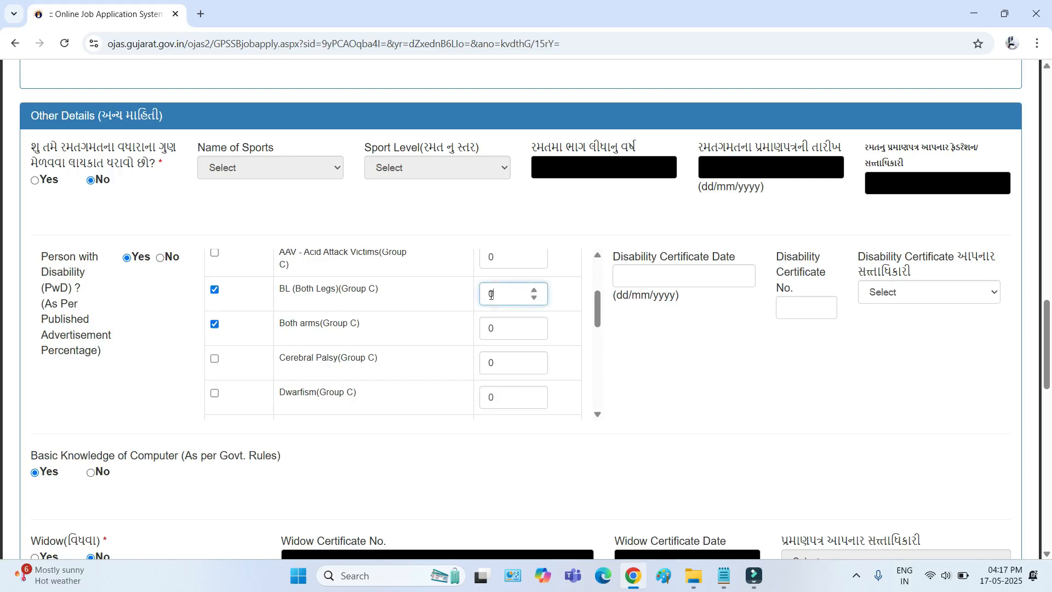
{"action": "left_click", "coordinate": [497, 329]}
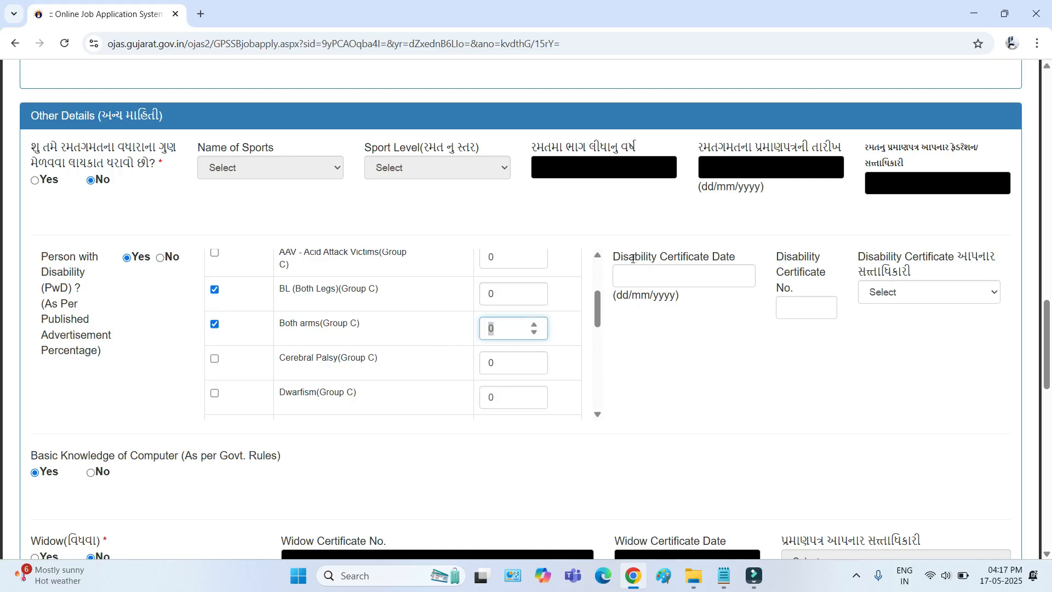
Step: Examine the disability certificate date, number and issuing authority fields, and set the Person with Disability question back to No
{"action": "left_click", "coordinate": [638, 275]}
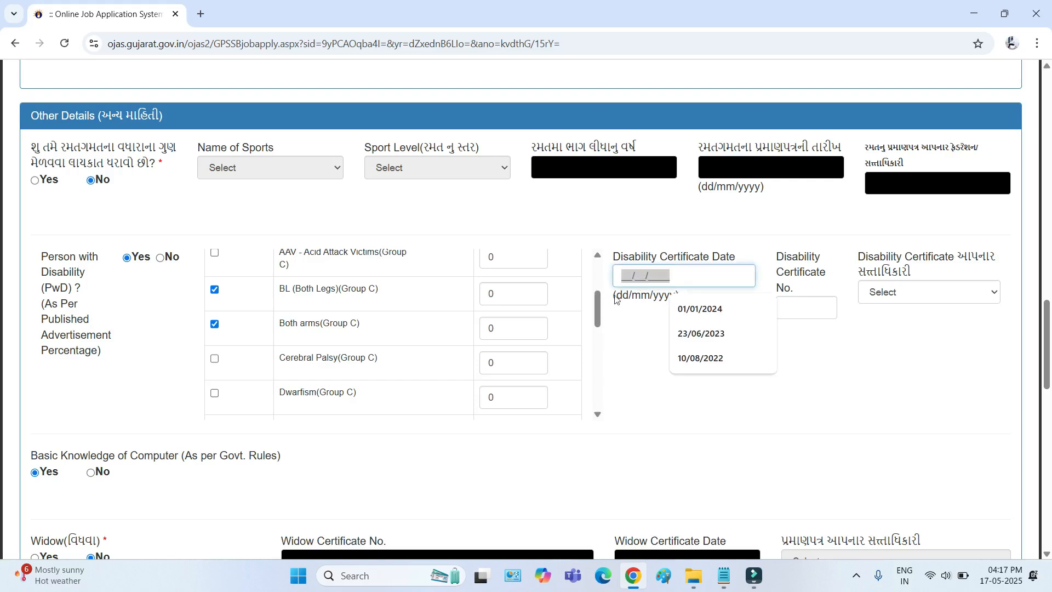
{"action": "left_click", "coordinate": [741, 408]}
{"action": "left_click", "coordinate": [811, 308]}
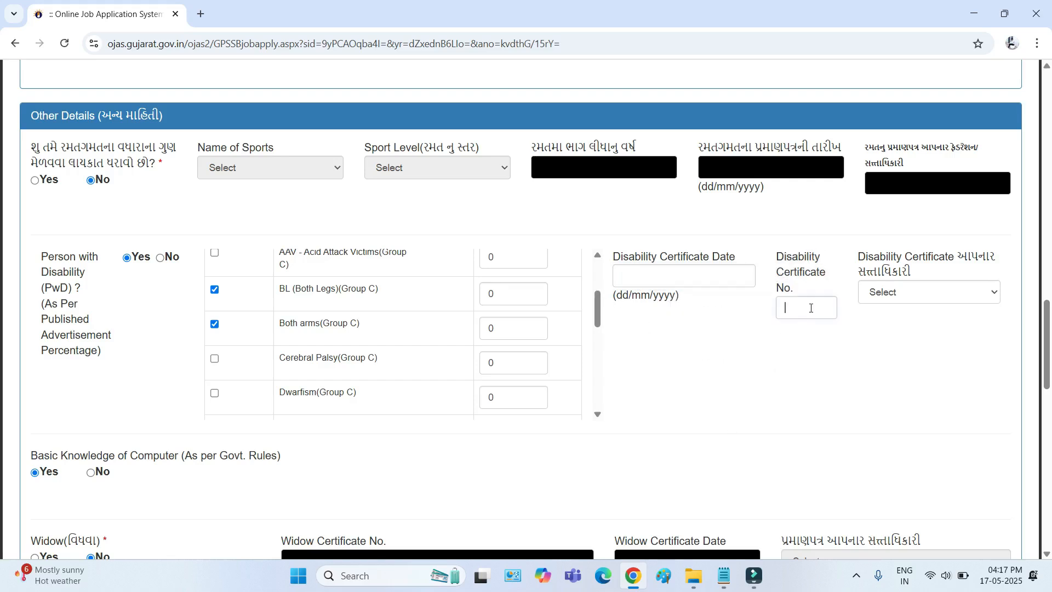
{"action": "left_click", "coordinate": [887, 295]}
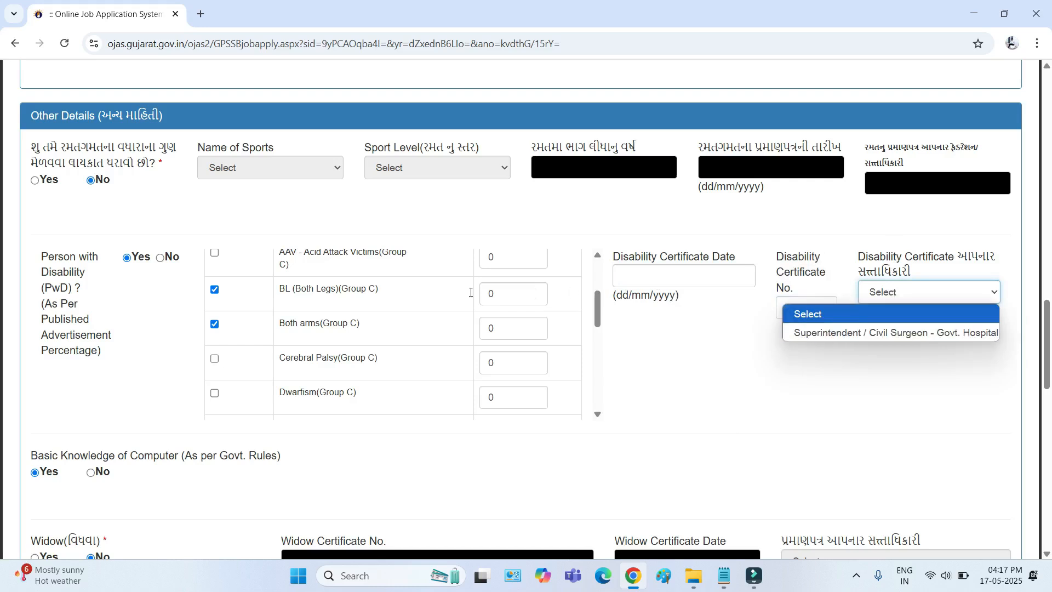
{"action": "left_click_drag", "start_coordinate": [48, 252], "coordinate": [159, 259]}
{"action": "left_click", "coordinate": [158, 260]}
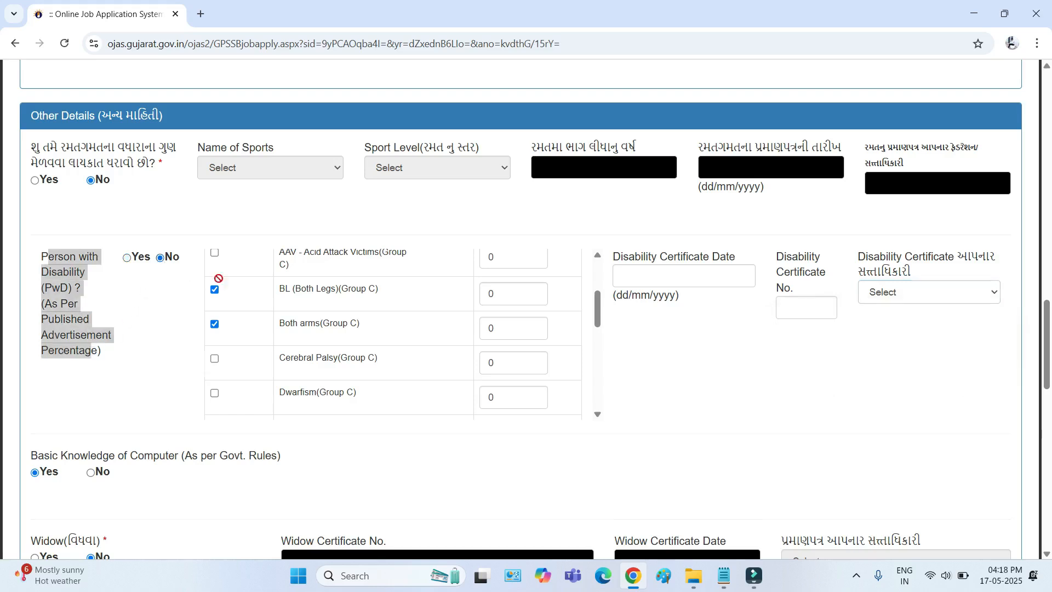
Step: Examine the Basic Knowledge of Computer question in Other Details
{"action": "scroll", "coordinate": [240, 293], "scroll_direction": "down", "scroll_amount": 2}
{"action": "scroll", "coordinate": [240, 293], "scroll_direction": "down", "scroll_amount": 1}
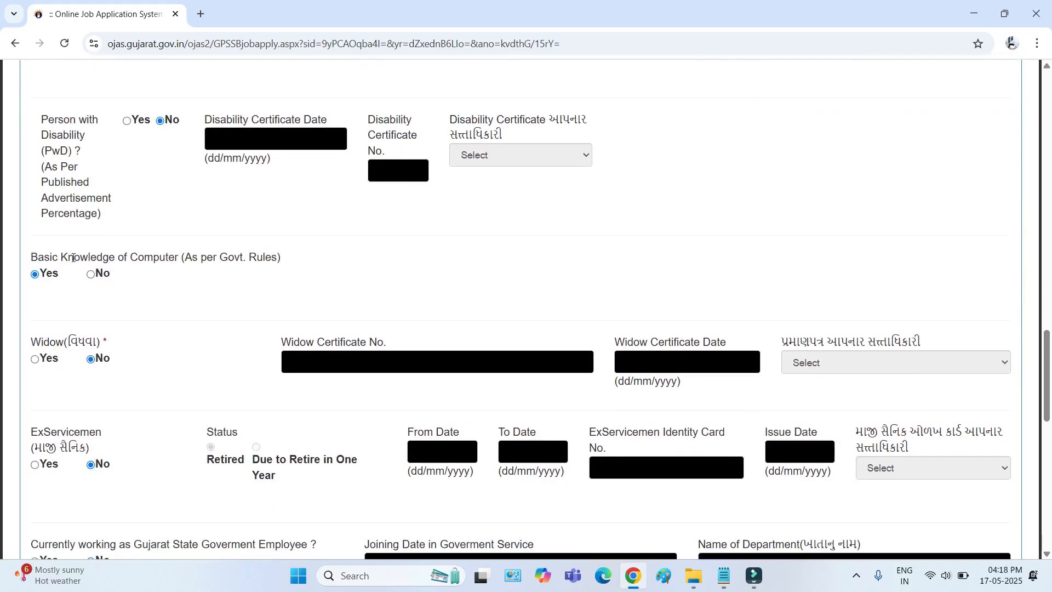
{"action": "left_click_drag", "start_coordinate": [38, 259], "coordinate": [195, 260]}
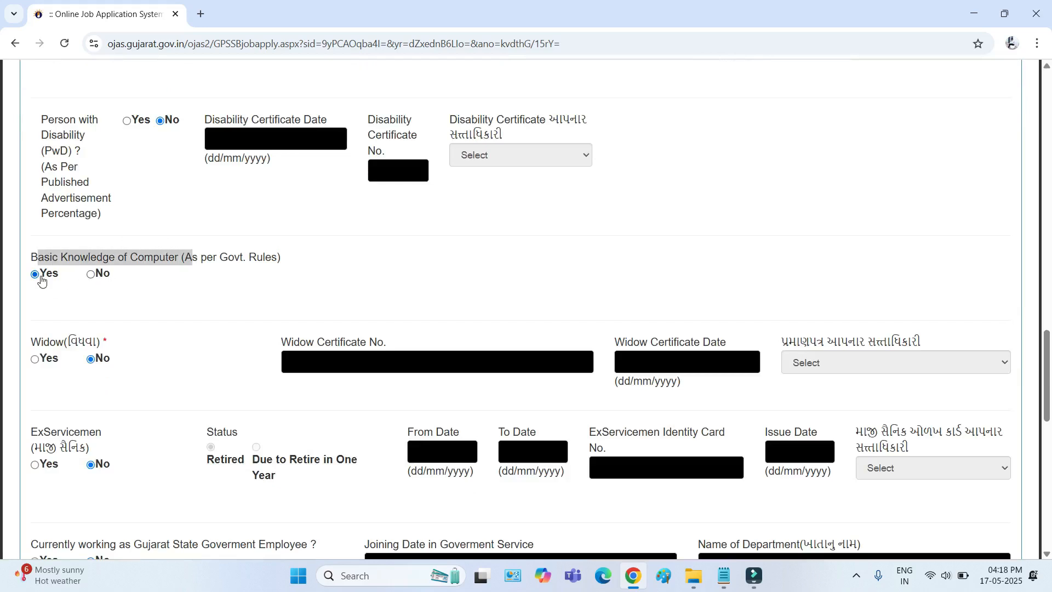
{"action": "scroll", "coordinate": [228, 290], "scroll_direction": "down", "scroll_amount": 2}
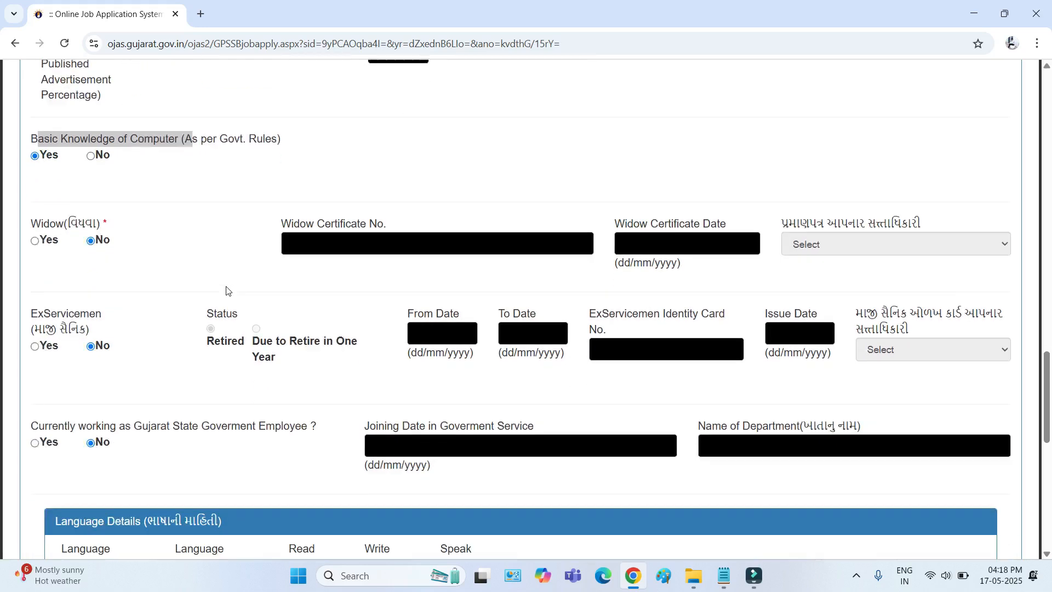
Step: Answer Yes to the Widow question and examine the widow certificate number and date fields
{"action": "left_click_drag", "start_coordinate": [35, 203], "coordinate": [105, 206]}
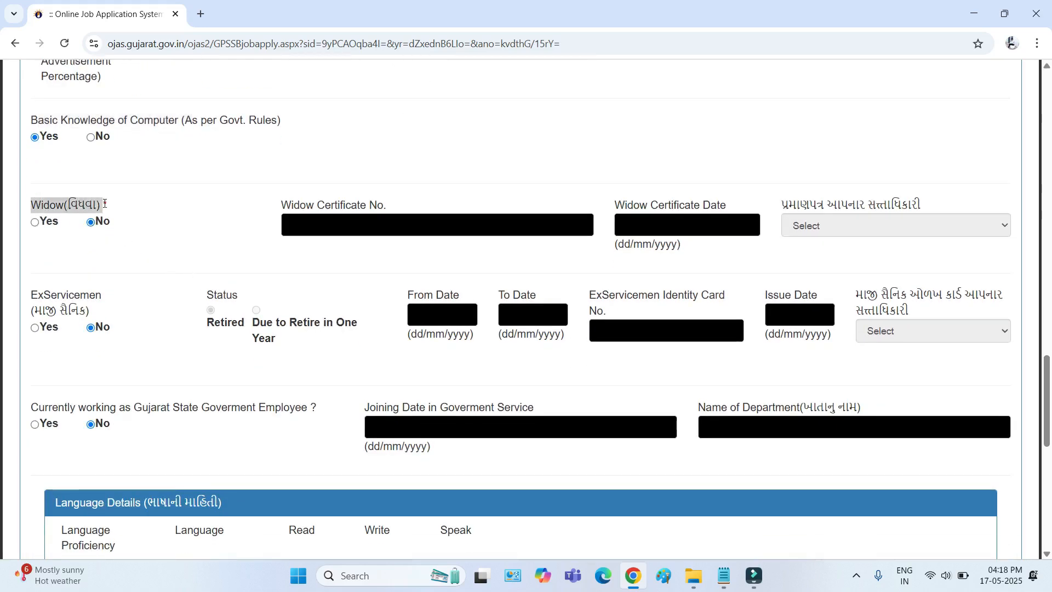
{"action": "left_click", "coordinate": [36, 224]}
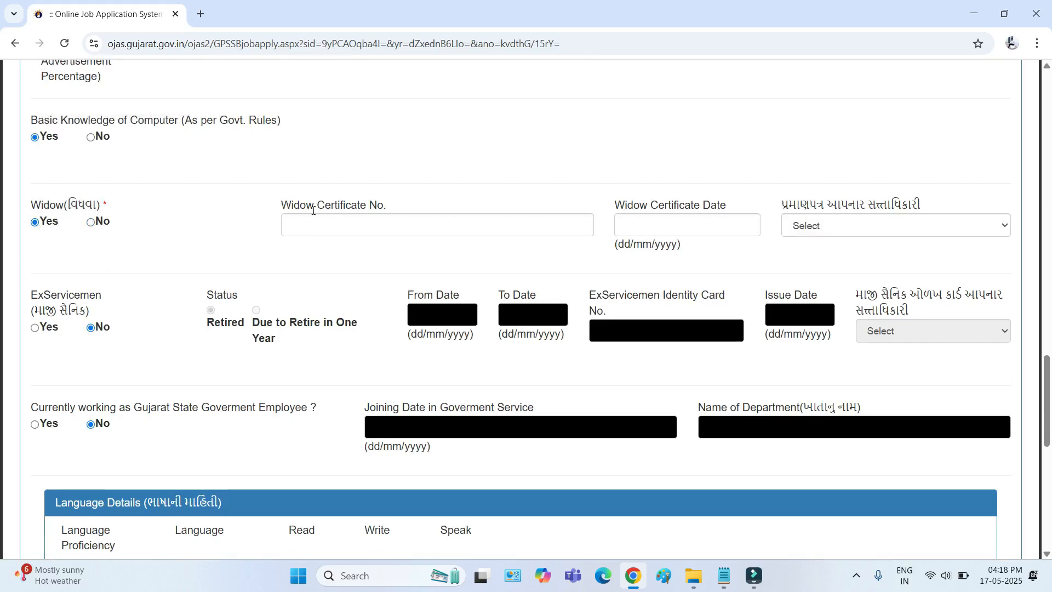
{"action": "left_click_drag", "start_coordinate": [304, 207], "coordinate": [357, 215]}
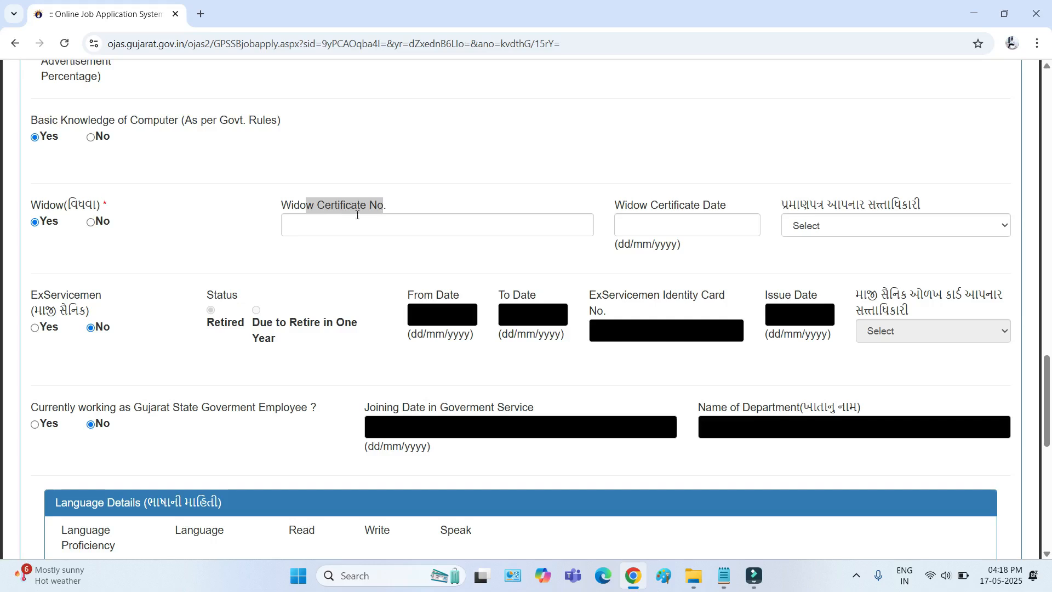
{"action": "left_click", "coordinate": [328, 219]}
{"action": "left_click_drag", "start_coordinate": [622, 204], "coordinate": [715, 209]}
{"action": "left_click_drag", "start_coordinate": [710, 227], "coordinate": [612, 244]}
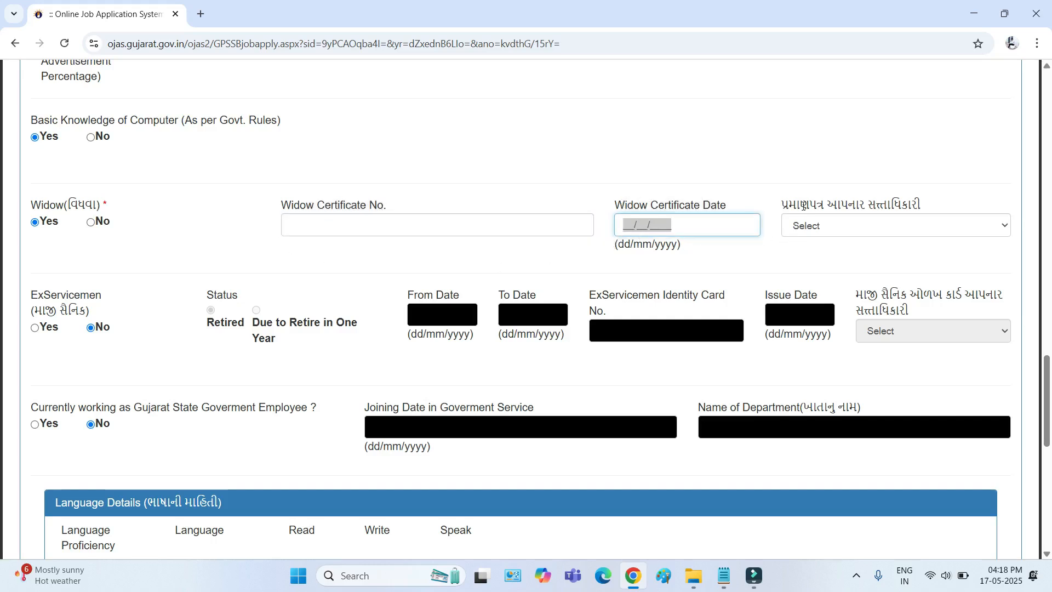
Step: Examine the issuing authority choices for the widow certificate, and set the Widow question back to No
{"action": "left_click_drag", "start_coordinate": [800, 205], "coordinate": [887, 233]}
{"action": "left_click", "coordinate": [887, 233]}
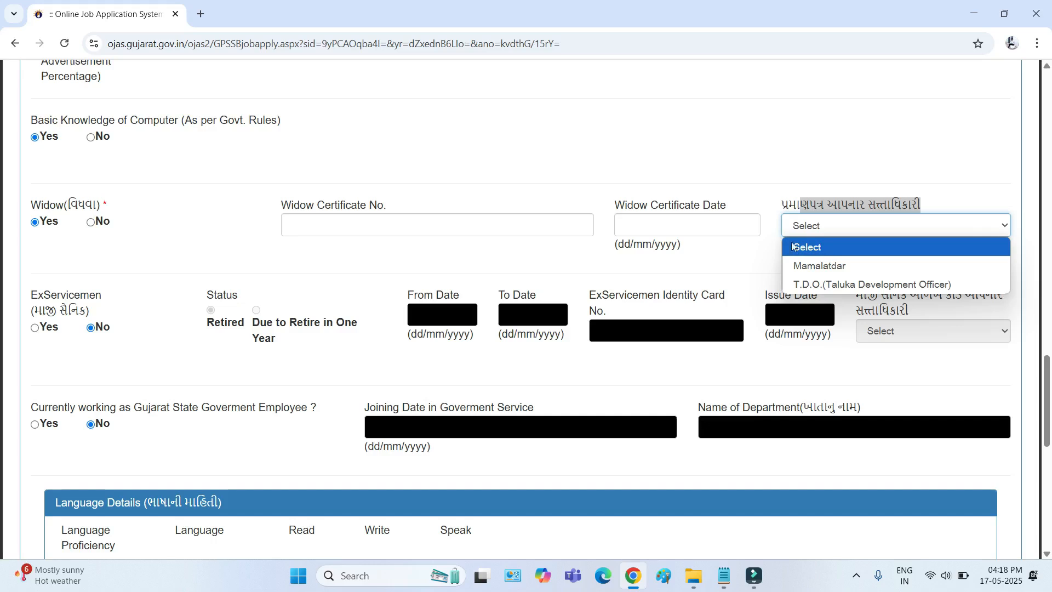
{"action": "left_click", "coordinate": [127, 258]}
{"action": "left_click_drag", "start_coordinate": [31, 204], "coordinate": [102, 205]}
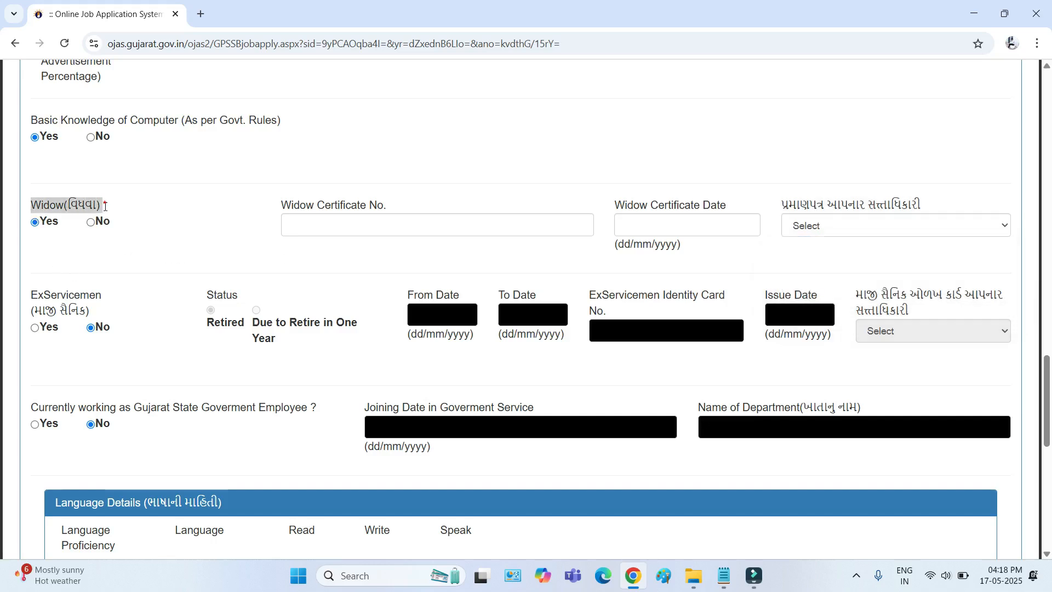
{"action": "left_click", "coordinate": [94, 222]}
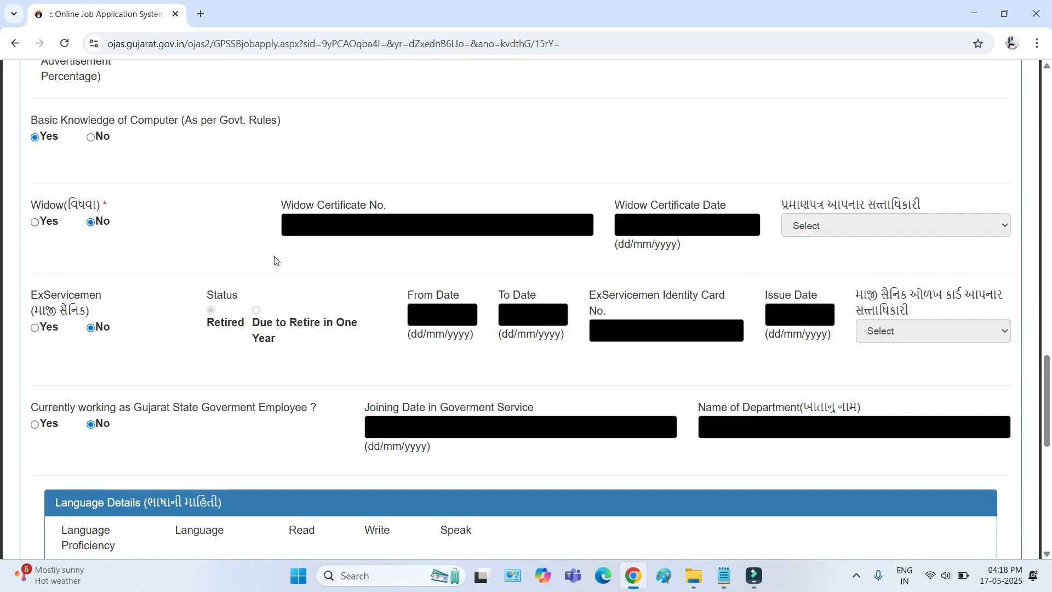
Step: Answer Yes to the ExServicemen question and examine its status options, Retired and Due to Retire in One Year
{"action": "scroll", "coordinate": [140, 257], "scroll_direction": "down", "scroll_amount": 1}
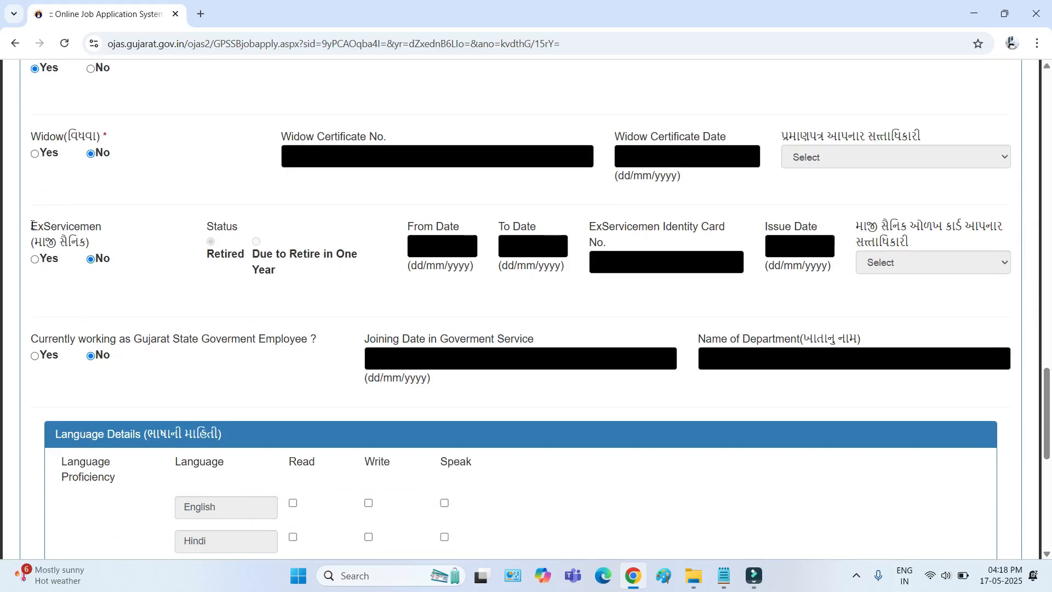
{"action": "left_click_drag", "start_coordinate": [32, 225], "coordinate": [115, 230]}
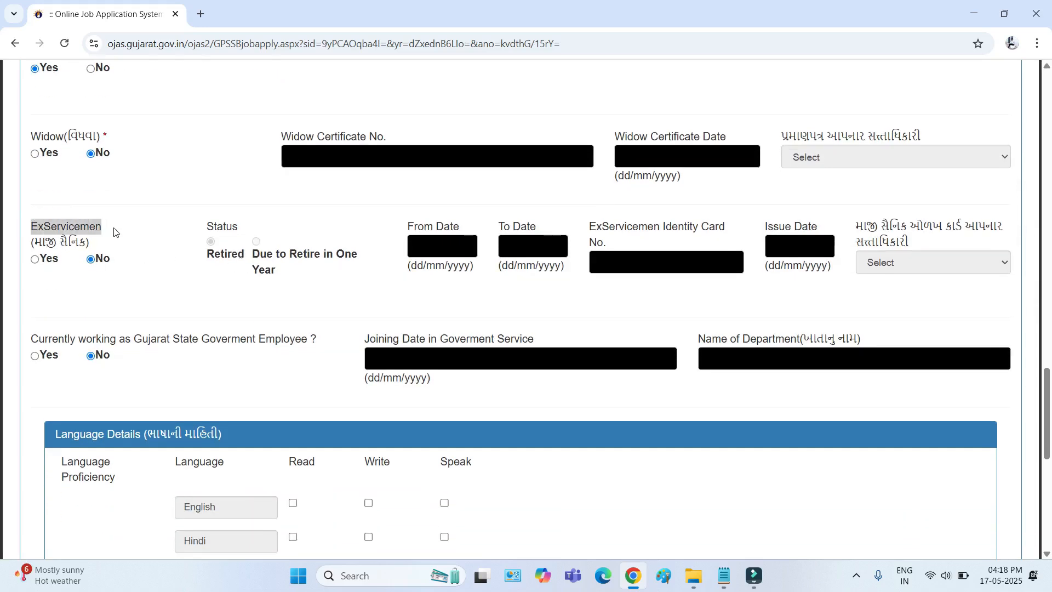
{"action": "left_click", "coordinate": [35, 260]}
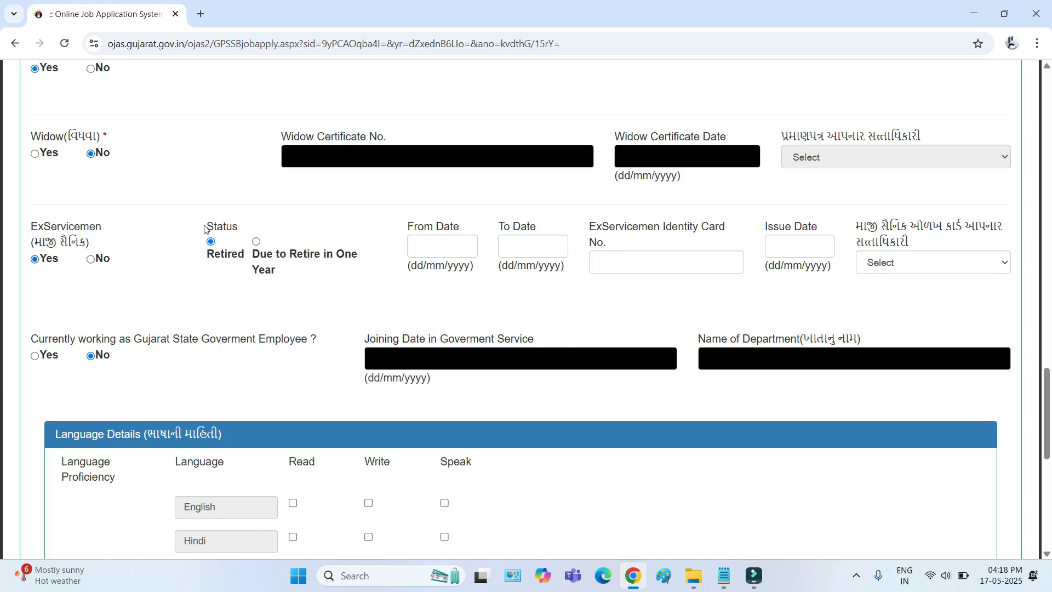
{"action": "left_click_drag", "start_coordinate": [205, 229], "coordinate": [235, 230]}
{"action": "left_click_drag", "start_coordinate": [202, 264], "coordinate": [276, 274]}
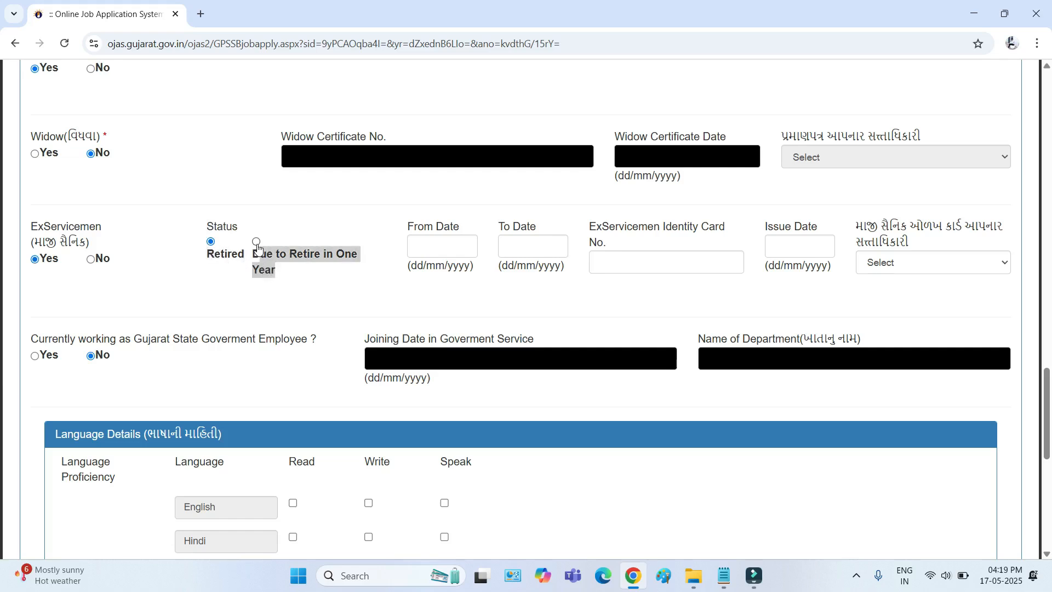
Step: Examine the ex-servicemen service dates, identity card number, issue date and issuing authority fields, and set the ExServicemen question back to No
{"action": "left_click_drag", "start_coordinate": [414, 229], "coordinate": [536, 231]}
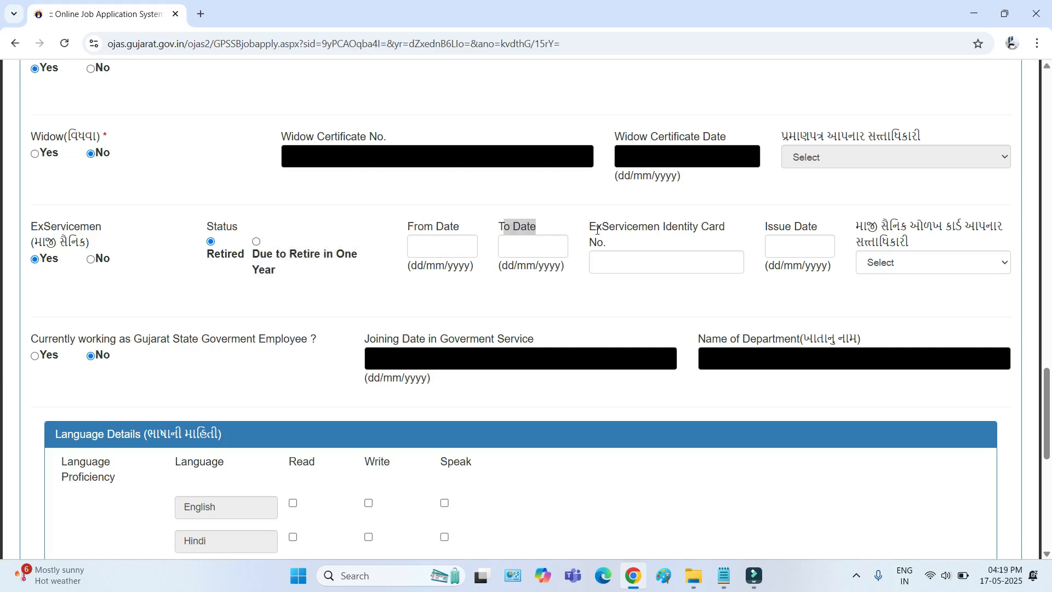
{"action": "left_click_drag", "start_coordinate": [597, 229], "coordinate": [709, 230]}
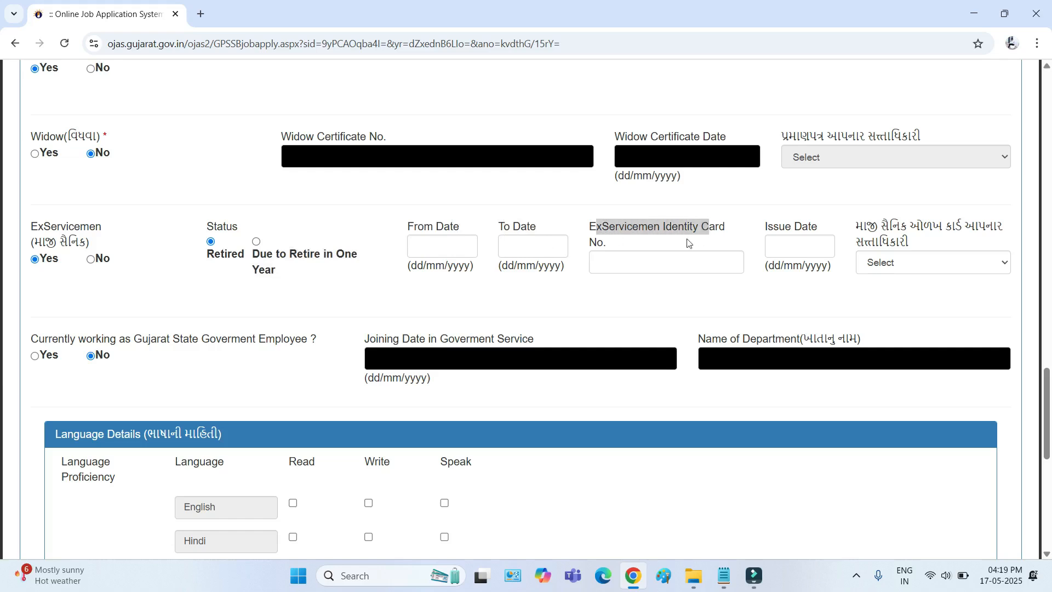
{"action": "left_click", "coordinate": [640, 261]}
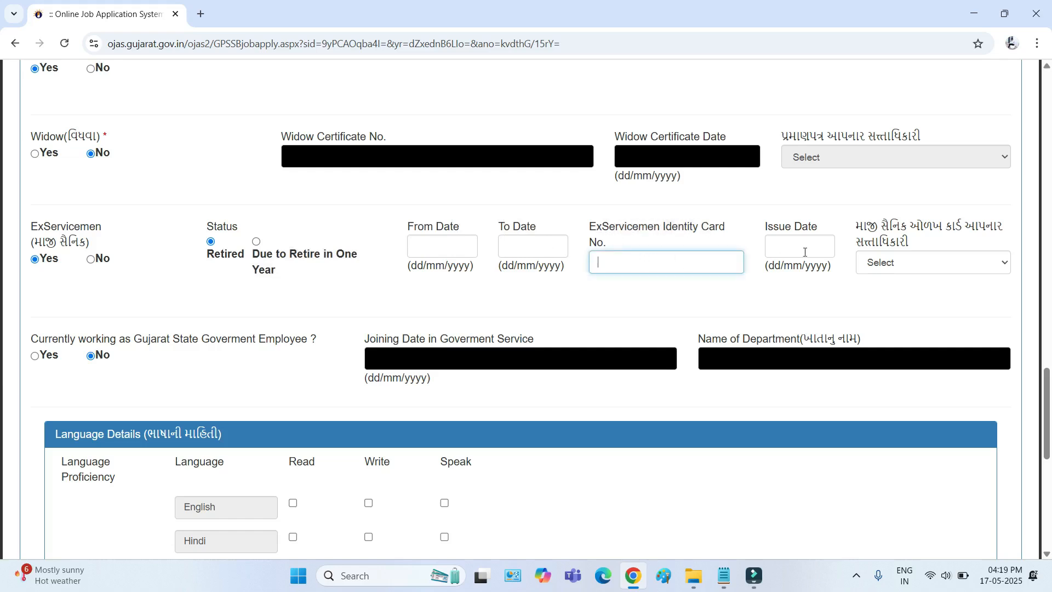
{"action": "left_click", "coordinate": [769, 249]}
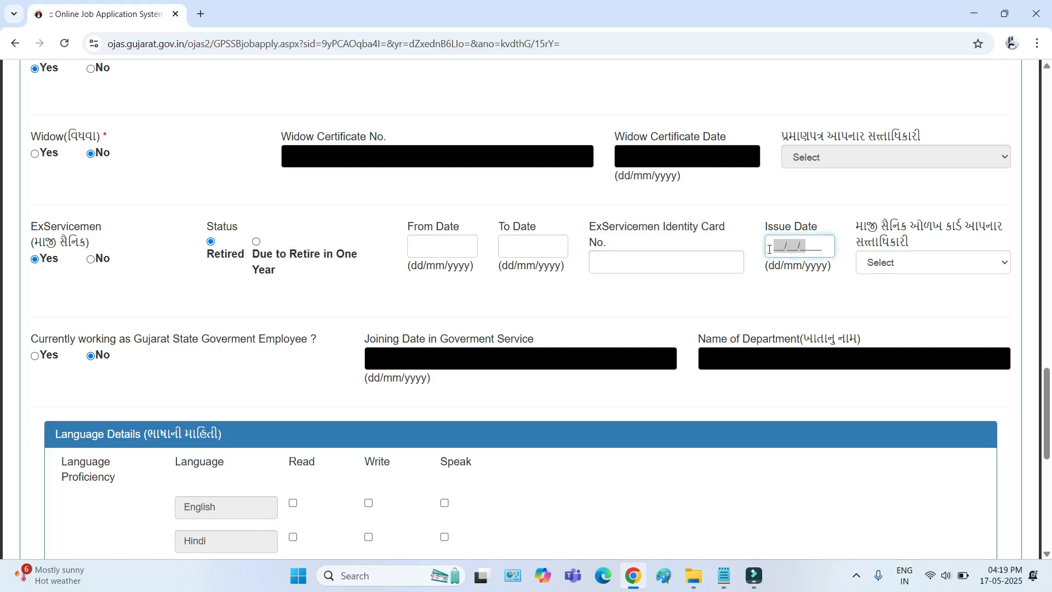
{"action": "left_click", "coordinate": [903, 263]}
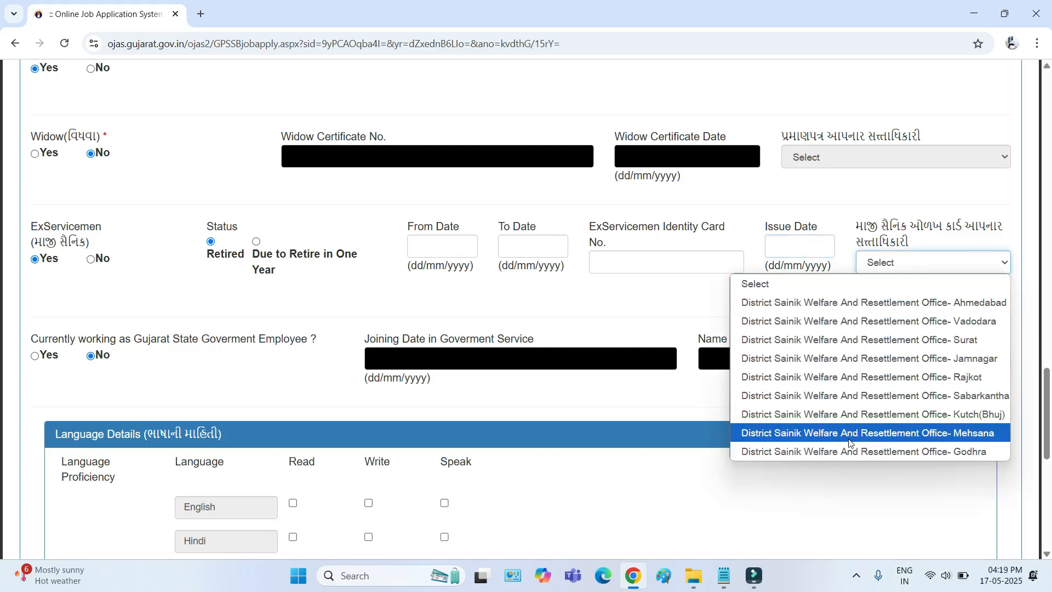
{"action": "left_click", "coordinate": [92, 261]}
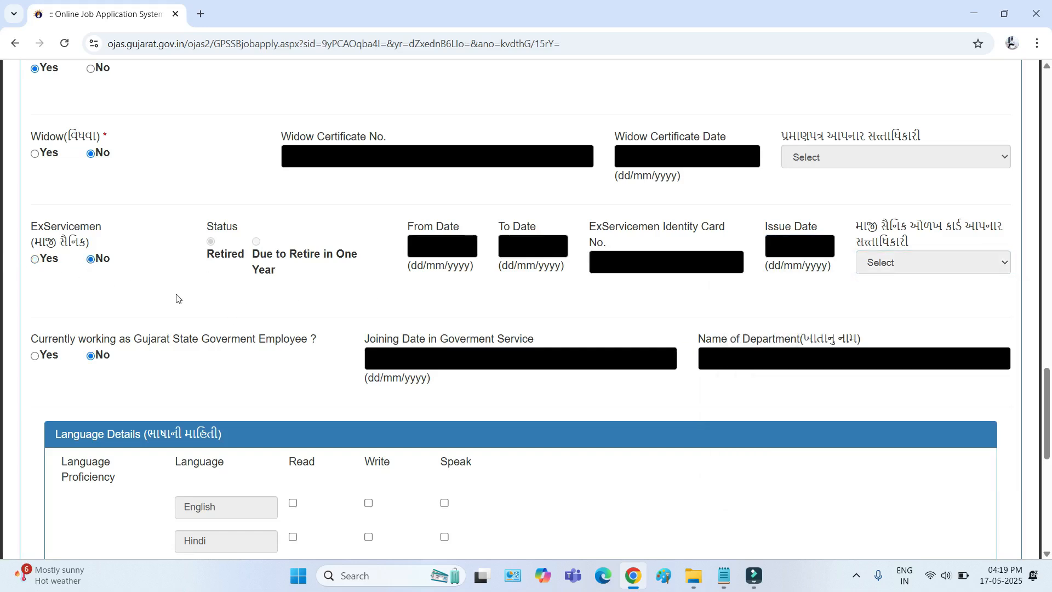
Step: Try a Yes answer for the Gujarat State Government employee question, examine the joining date and department fields, and set it back to No
{"action": "scroll", "coordinate": [164, 298], "scroll_direction": "down", "scroll_amount": 1}
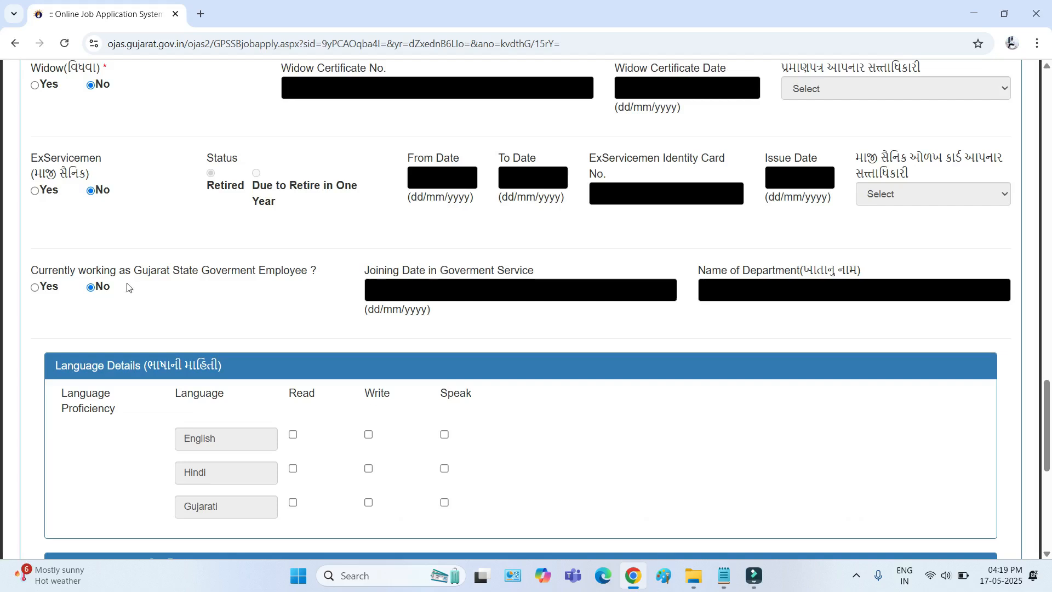
{"action": "left_click_drag", "start_coordinate": [113, 272], "coordinate": [306, 275]}
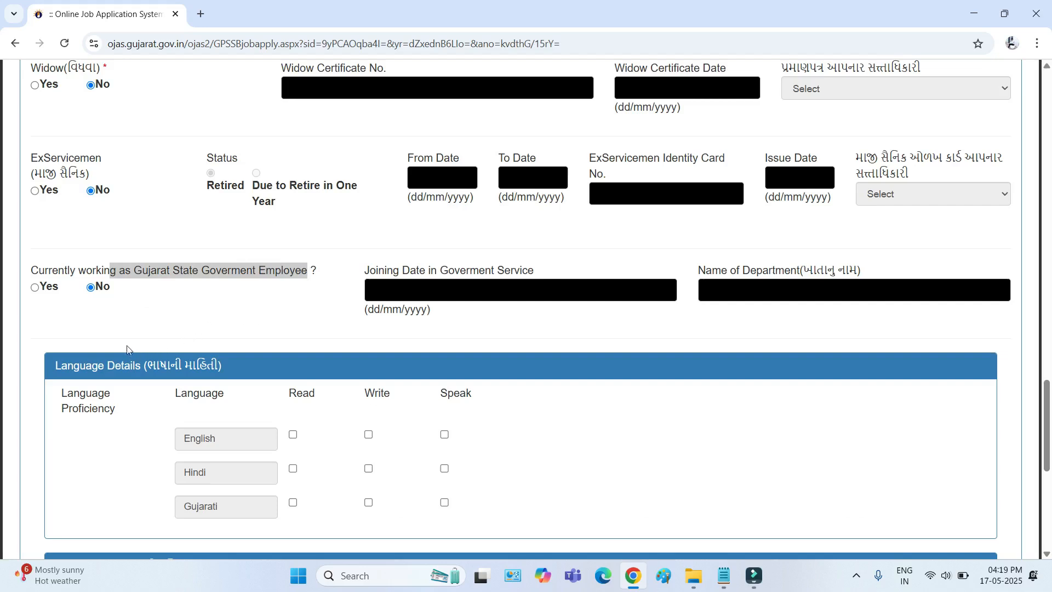
{"action": "left_click", "coordinate": [35, 287]}
{"action": "left_click_drag", "start_coordinate": [376, 270], "coordinate": [468, 271]}
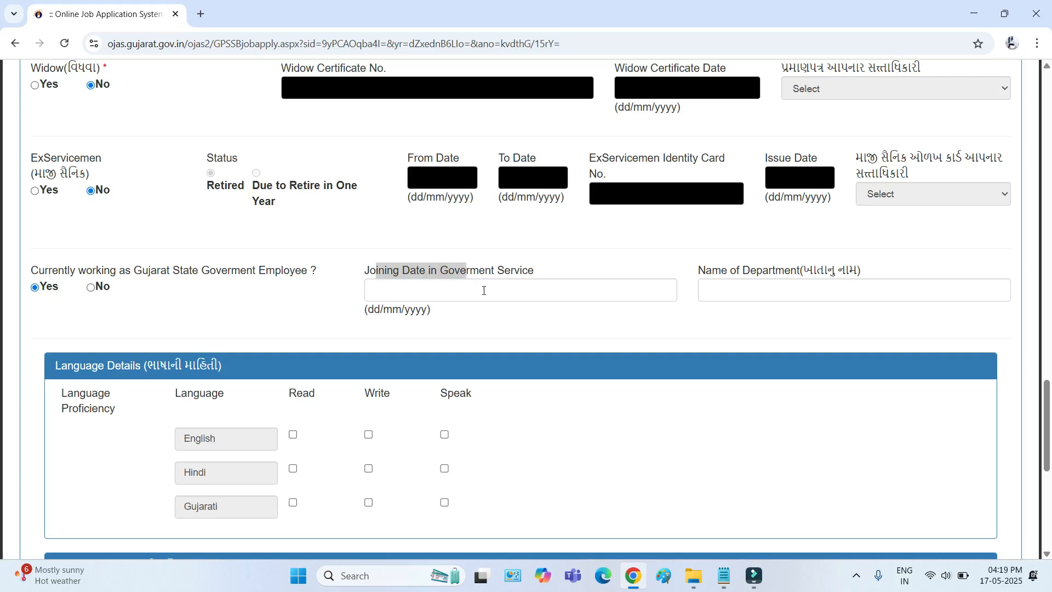
{"action": "left_click", "coordinate": [410, 291]}
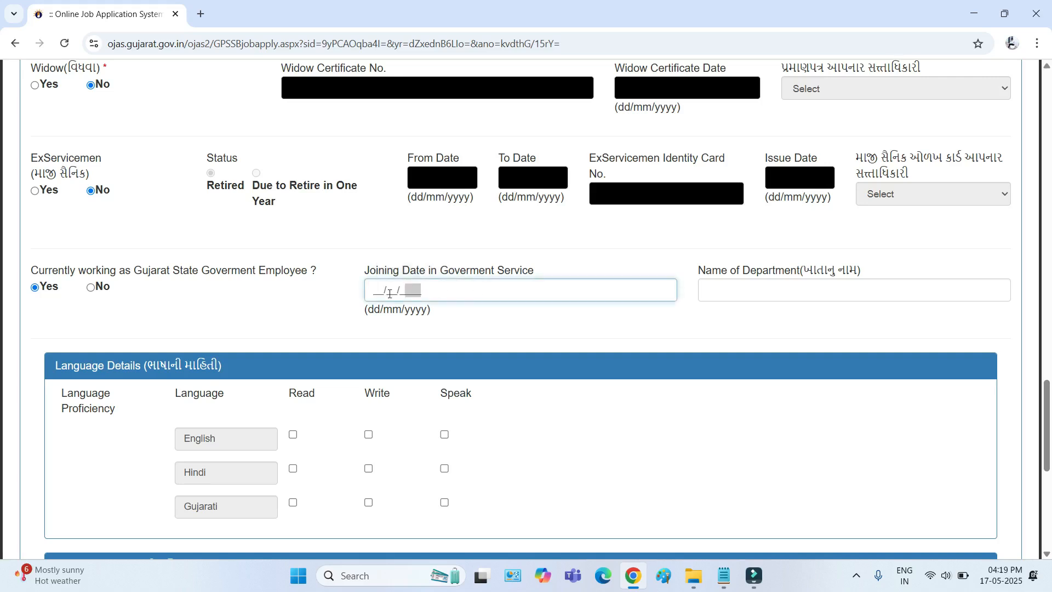
{"action": "left_click", "coordinate": [772, 288]}
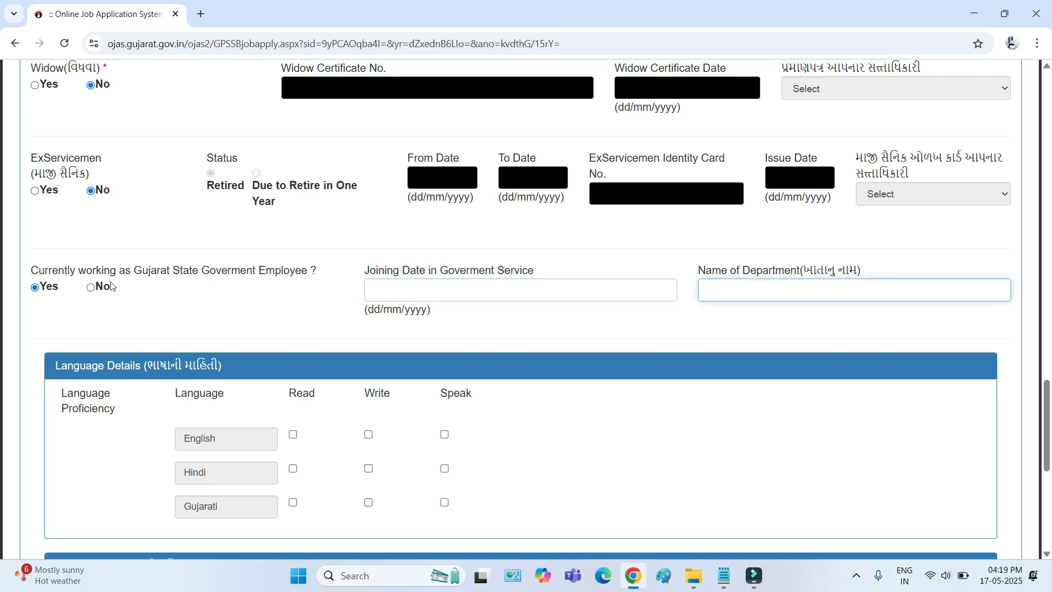
{"action": "left_click_drag", "start_coordinate": [74, 271], "coordinate": [314, 272]}
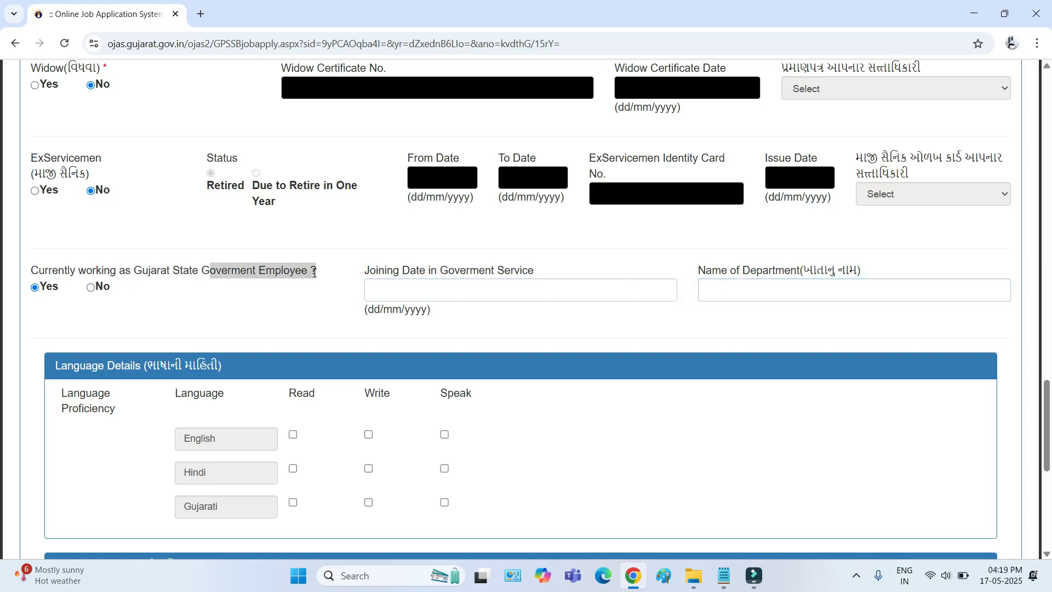
{"action": "left_click", "coordinate": [91, 287]}
Step: Mark Read proficiency for English, Hindi and Gujarati in the Language Details section
{"action": "scroll", "coordinate": [241, 301], "scroll_direction": "down", "scroll_amount": 3}
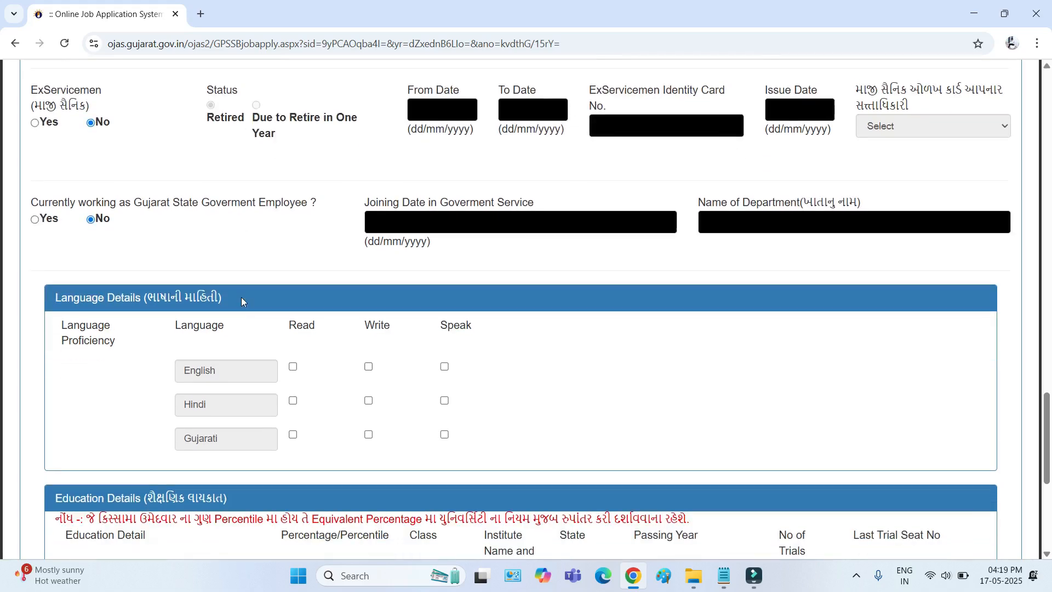
{"action": "left_click_drag", "start_coordinate": [57, 161], "coordinate": [220, 160]}
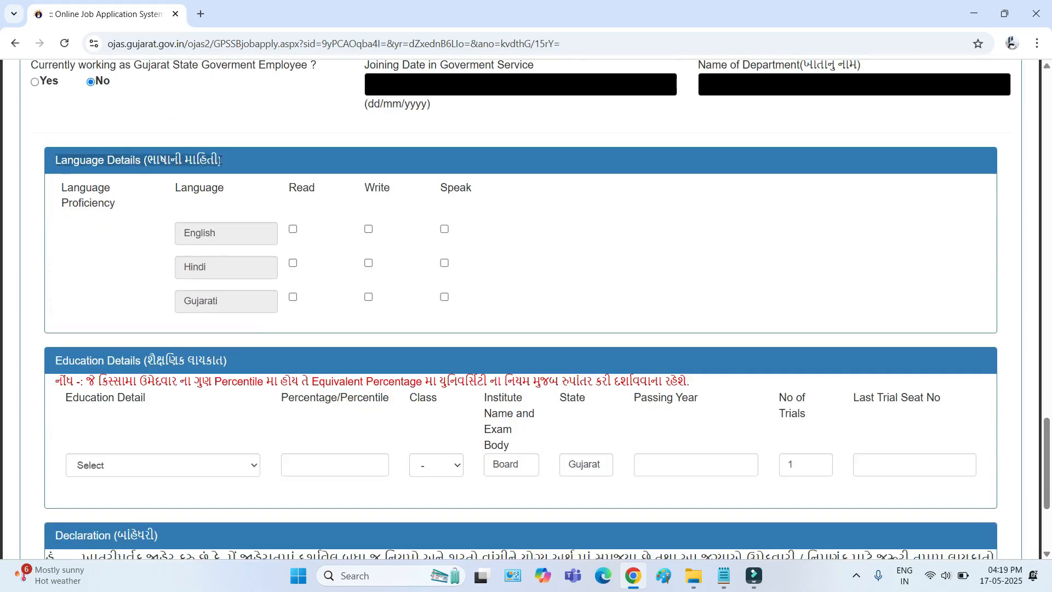
{"action": "double_click", "coordinate": [187, 232]}
{"action": "double_click", "coordinate": [206, 266]}
{"action": "double_click", "coordinate": [217, 306]}
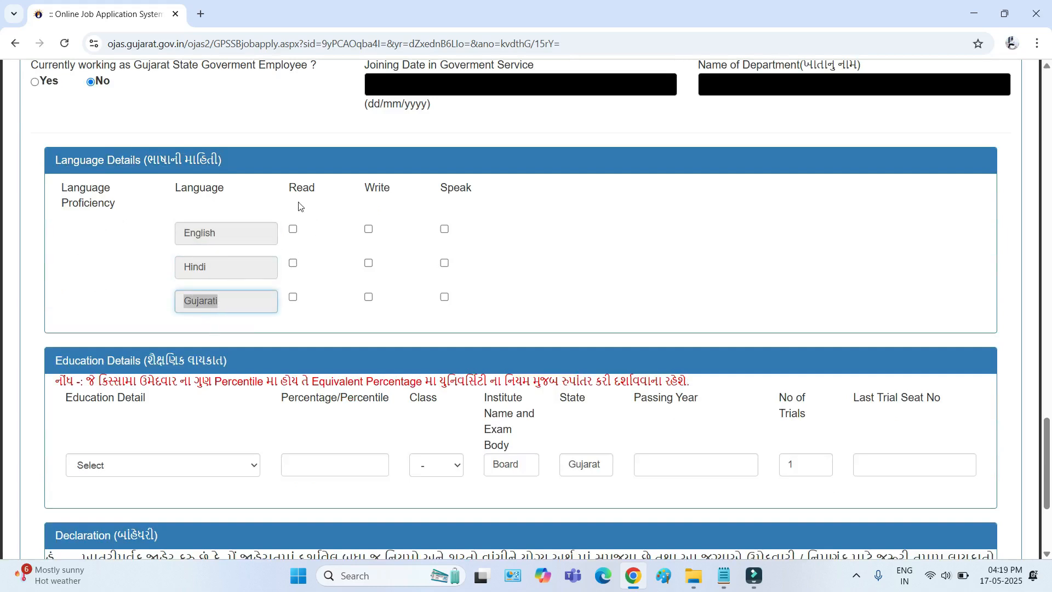
{"action": "double_click", "coordinate": [301, 188]}
{"action": "left_click", "coordinate": [293, 230]}
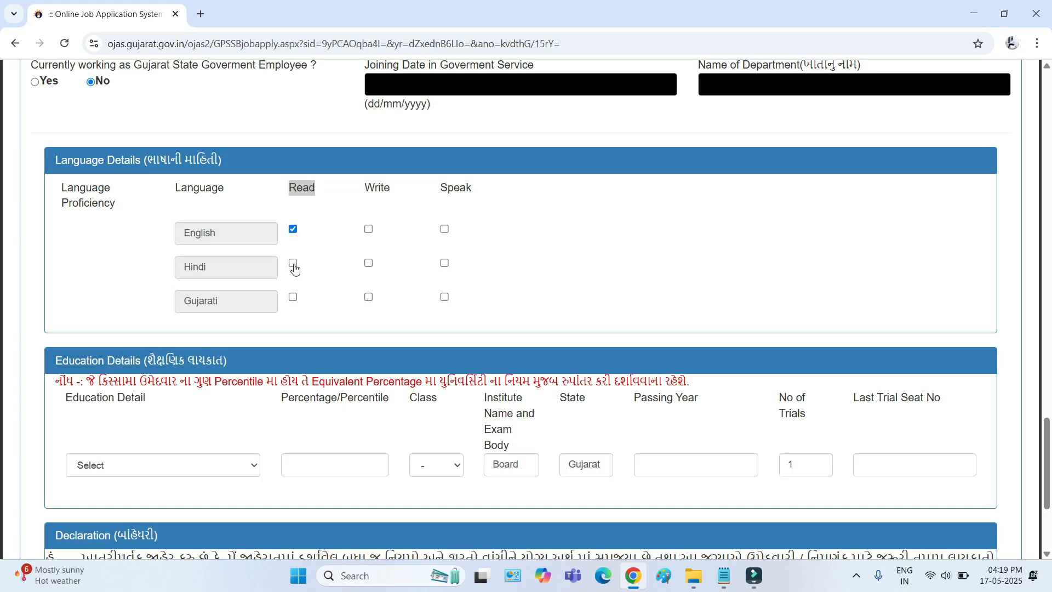
{"action": "left_click", "coordinate": [293, 263]}
{"action": "left_click", "coordinate": [293, 298]}
Step: Mark Write and Speak proficiency for English, Hindi and Gujarati in the Language Details section
{"action": "left_click_drag", "start_coordinate": [365, 188], "coordinate": [392, 196]}
{"action": "left_click", "coordinate": [368, 230]}
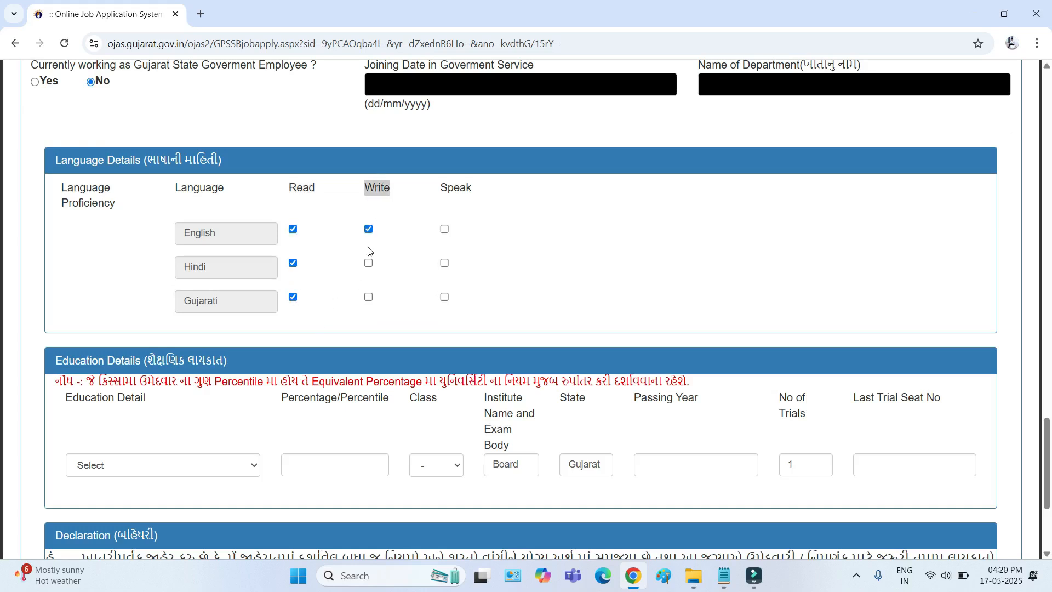
{"action": "left_click", "coordinate": [369, 264]}
{"action": "left_click", "coordinate": [368, 298]}
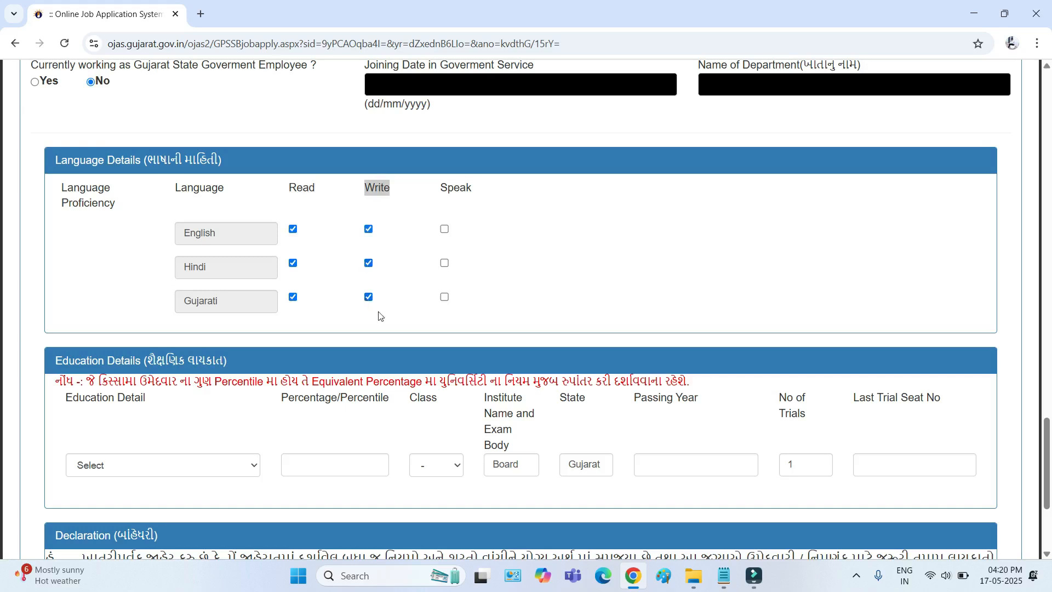
{"action": "left_click_drag", "start_coordinate": [440, 193], "coordinate": [471, 203]}
{"action": "left_click", "coordinate": [445, 230]}
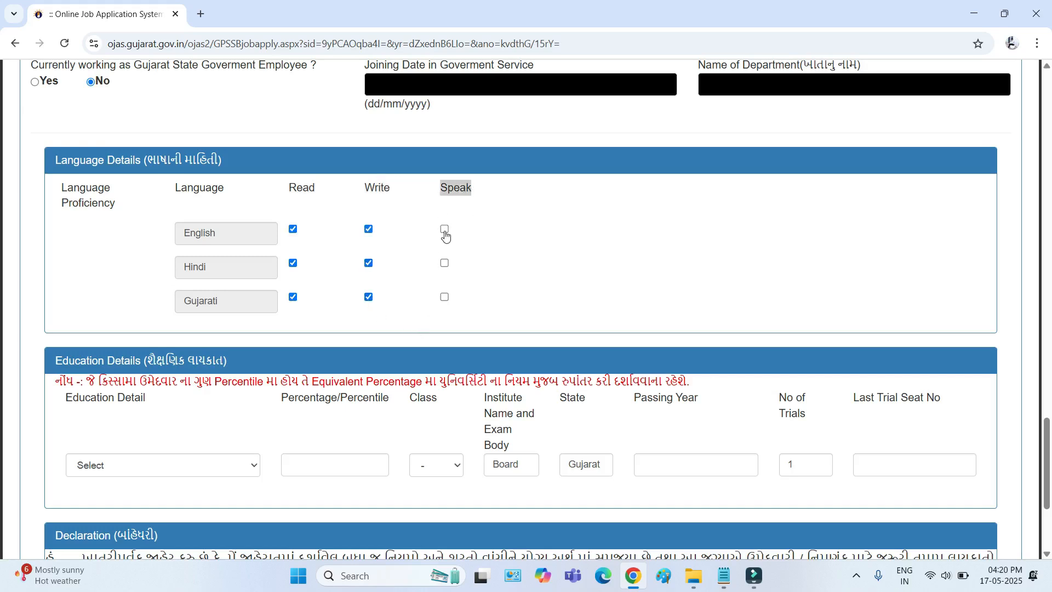
{"action": "left_click", "coordinate": [444, 263]}
{"action": "left_click", "coordinate": [444, 300]}
Step: Examine the choices for Education Detail and Class, and the Percentage/Percentile and institute name fields in Education Details
{"action": "scroll", "coordinate": [580, 275], "scroll_direction": "down", "scroll_amount": 4}
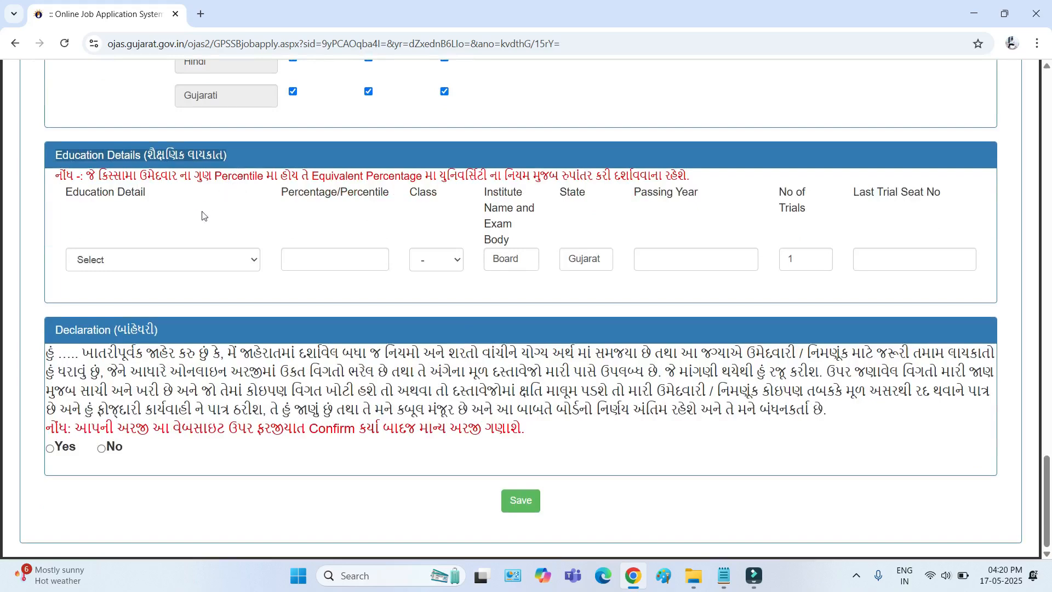
{"action": "left_click", "coordinate": [159, 261]}
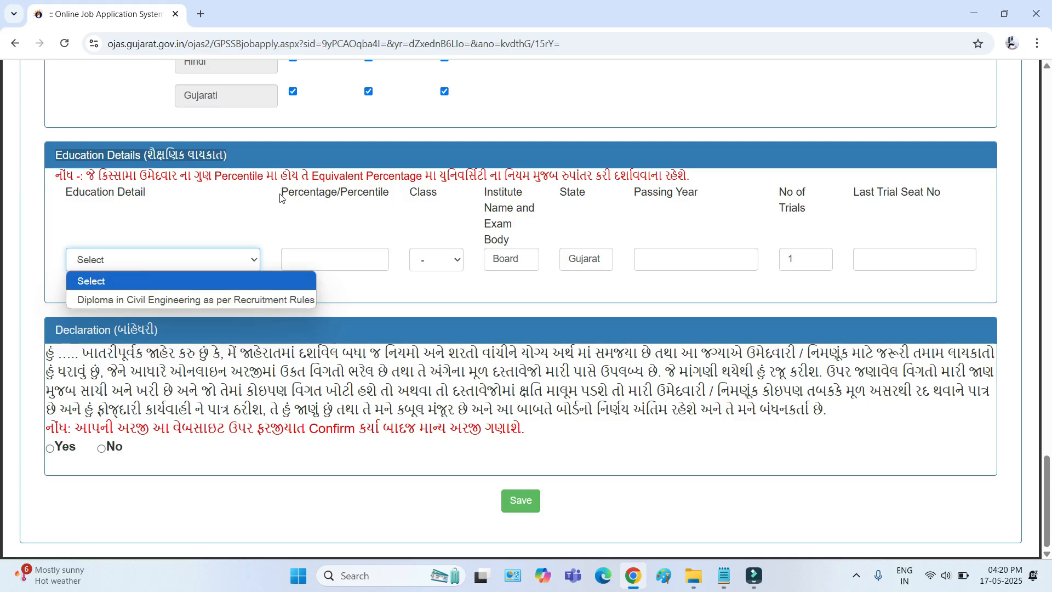
{"action": "left_click_drag", "start_coordinate": [281, 197], "coordinate": [348, 197]}
{"action": "left_click", "coordinate": [314, 261]}
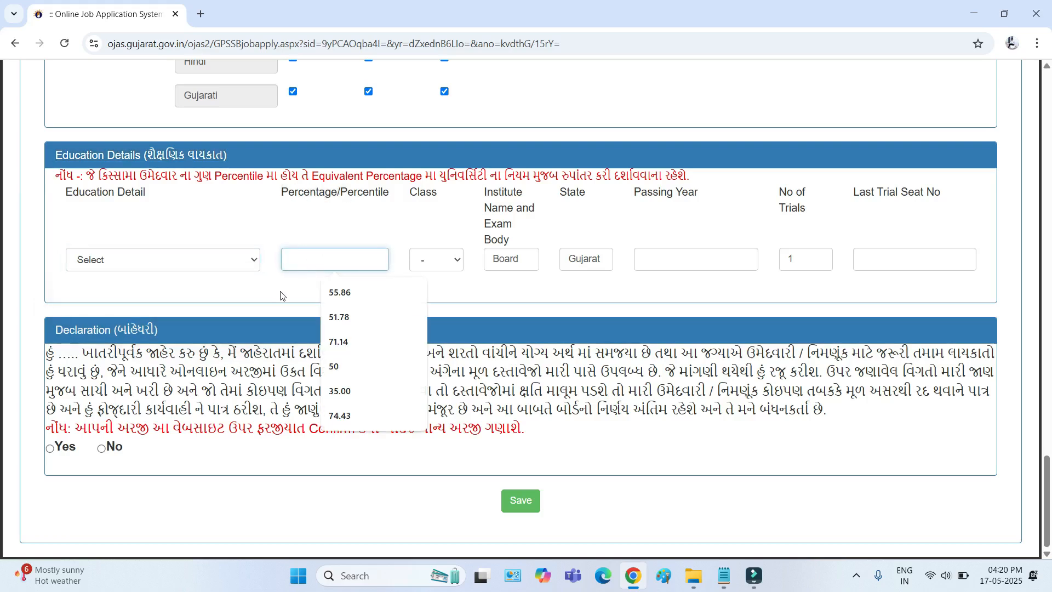
{"action": "left_click", "coordinate": [284, 296]}
{"action": "left_click", "coordinate": [453, 262]}
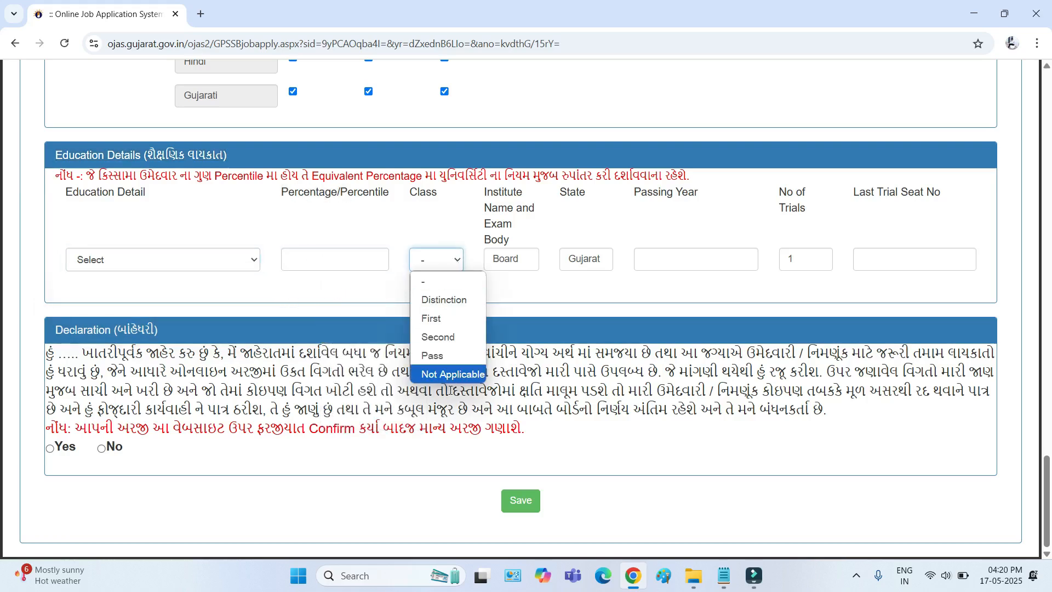
{"action": "left_click", "coordinate": [528, 256]}
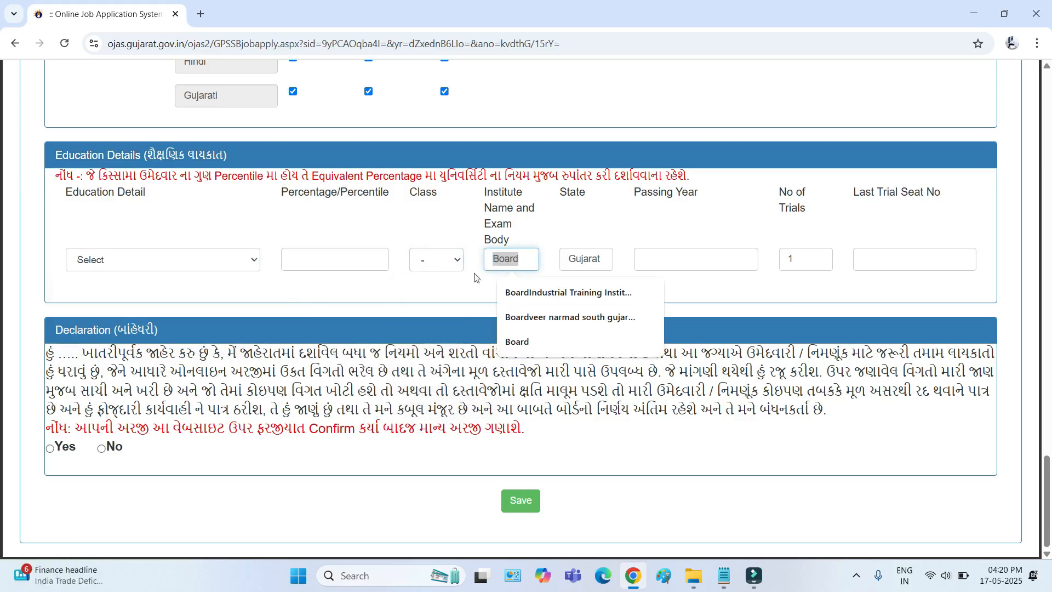
{"action": "left_click", "coordinate": [469, 301]}
Step: Examine the State, Passing Year, No of Trials and Last Trial Seat No fields in Education Details
{"action": "left_click_drag", "start_coordinate": [606, 258], "coordinate": [564, 264]}
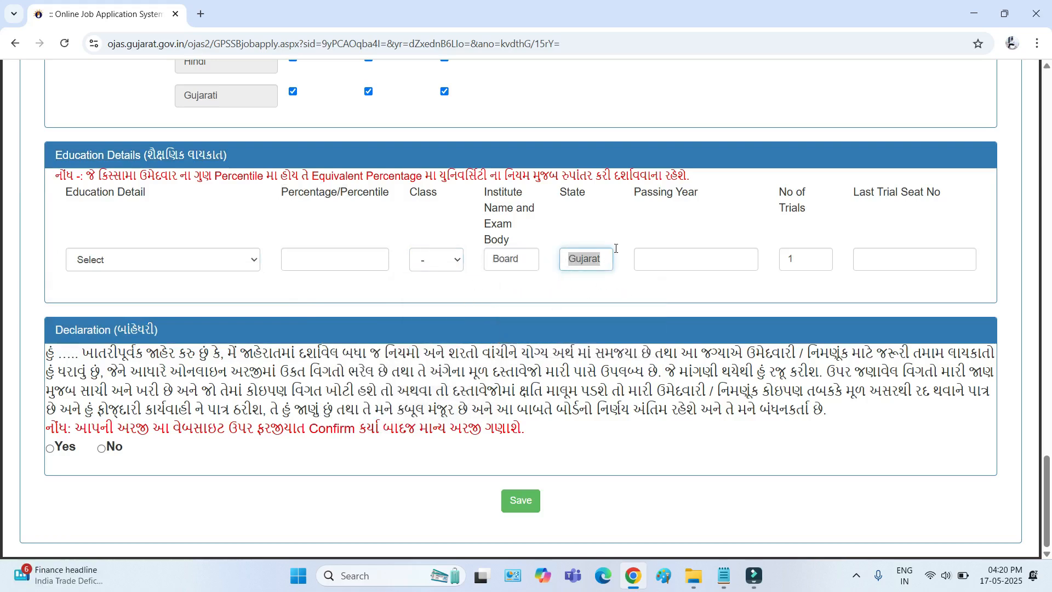
{"action": "left_click_drag", "start_coordinate": [632, 193], "coordinate": [705, 210]}
{"action": "left_click", "coordinate": [692, 257]}
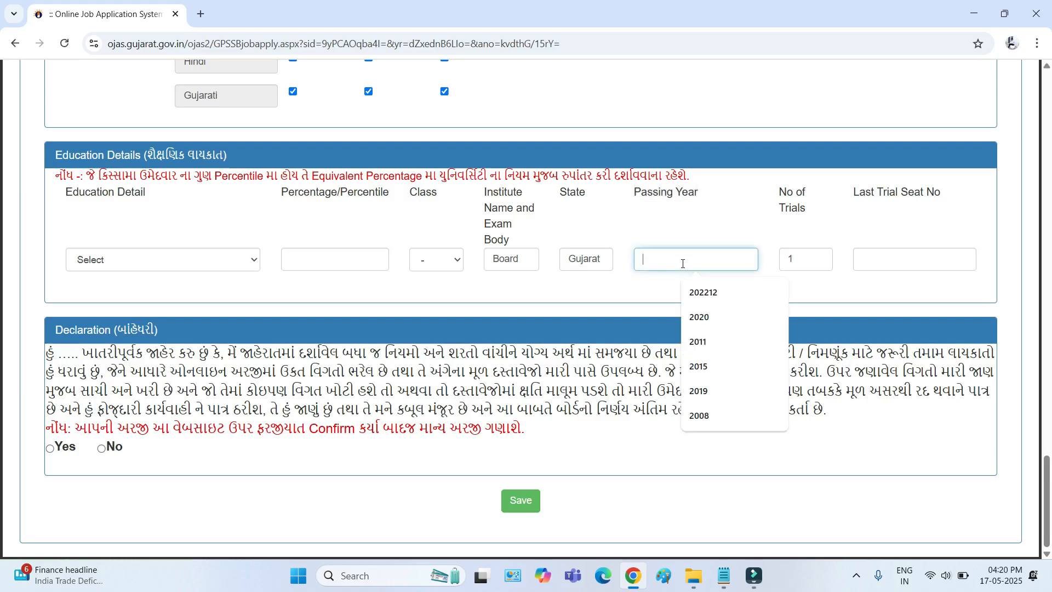
{"action": "left_click_drag", "start_coordinate": [795, 193], "coordinate": [789, 259]}
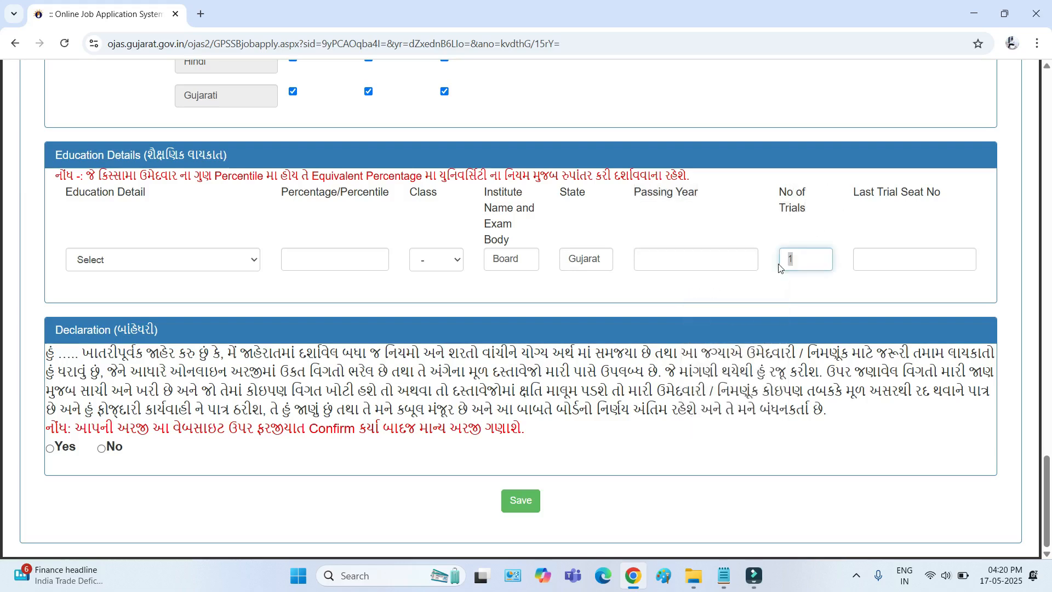
{"action": "left_click_drag", "start_coordinate": [863, 195], "coordinate": [940, 196]}
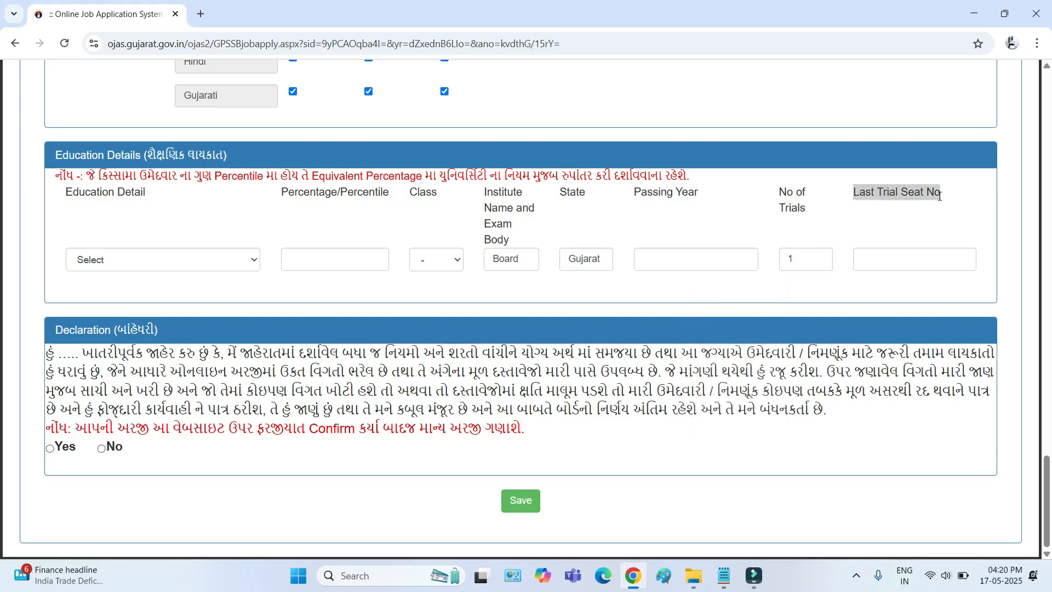
{"action": "left_click", "coordinate": [908, 260]}
{"action": "left_click", "coordinate": [844, 298]}
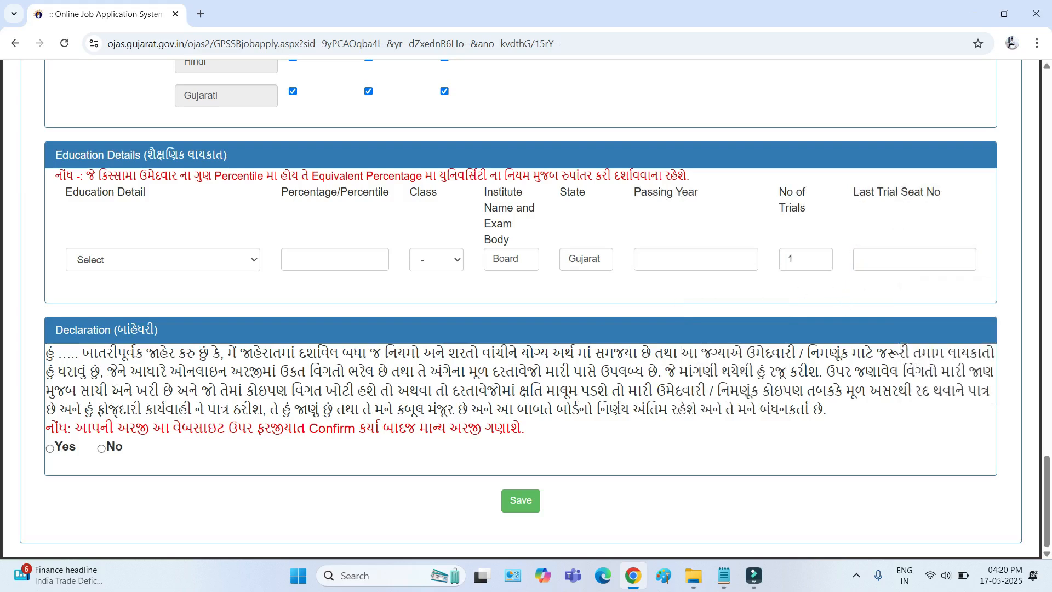
Step: Read the declaration text at the end of the application form and answer it with Yes
{"action": "left_click_drag", "start_coordinate": [46, 353], "coordinate": [608, 411]}
{"action": "left_click", "coordinate": [50, 449]}
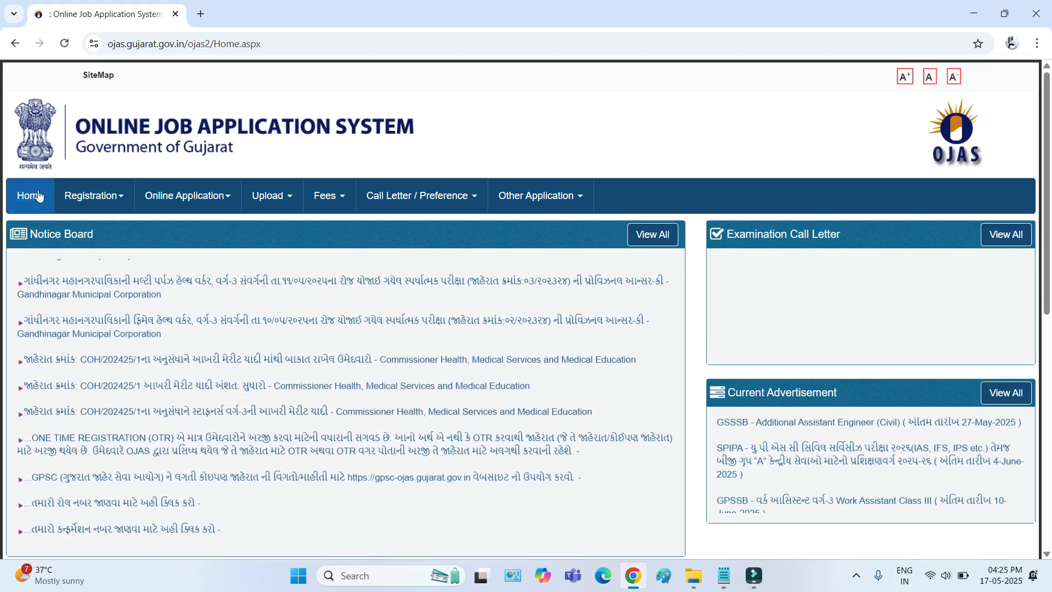
Step: Open the Upload Photo / Signature page and submit the application number, birth date and captcha to reach the upload sections
{"action": "mouse_move", "coordinate": [167, 210]}
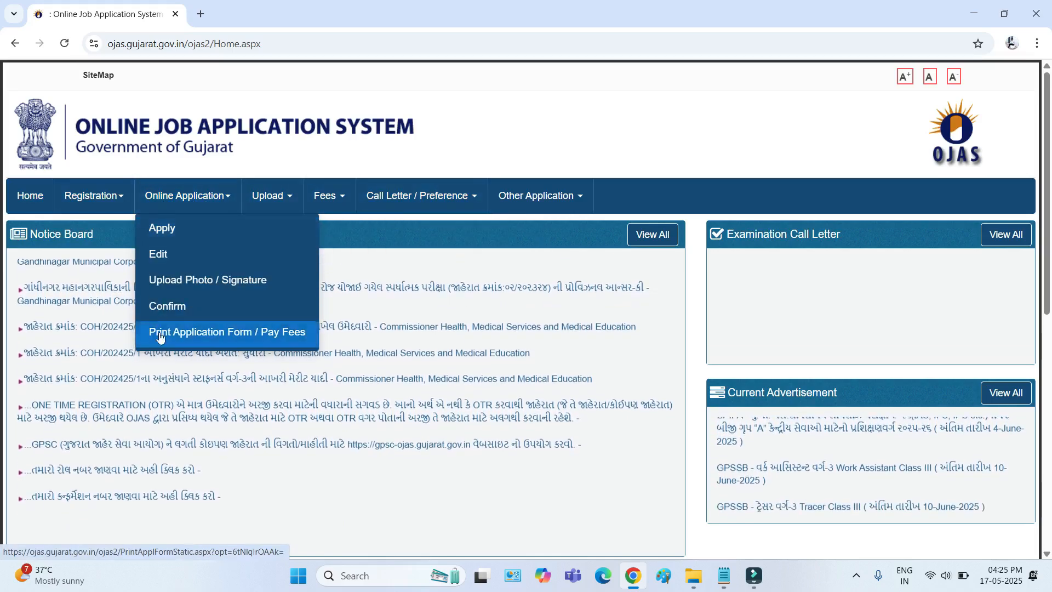
{"action": "left_click", "coordinate": [242, 280]}
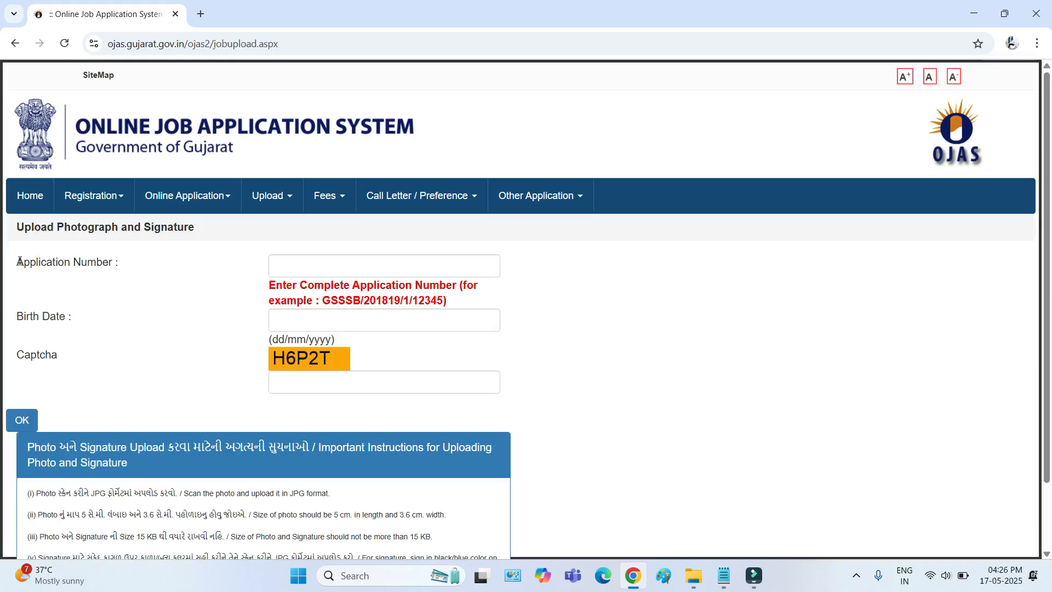
{"action": "left_click_drag", "start_coordinate": [20, 261], "coordinate": [115, 262]}
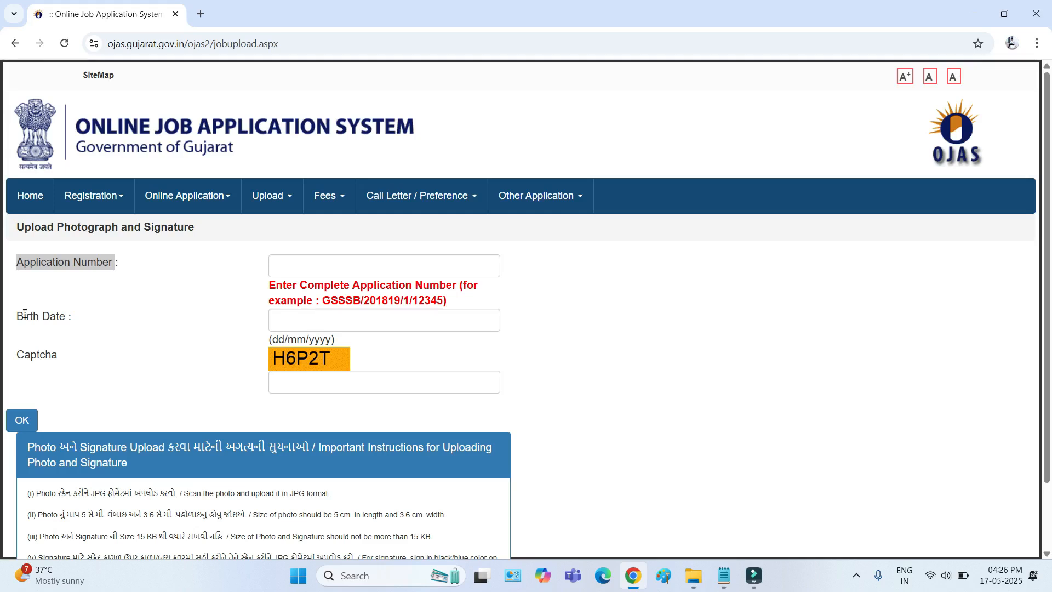
{"action": "left_click_drag", "start_coordinate": [23, 316], "coordinate": [181, 323]}
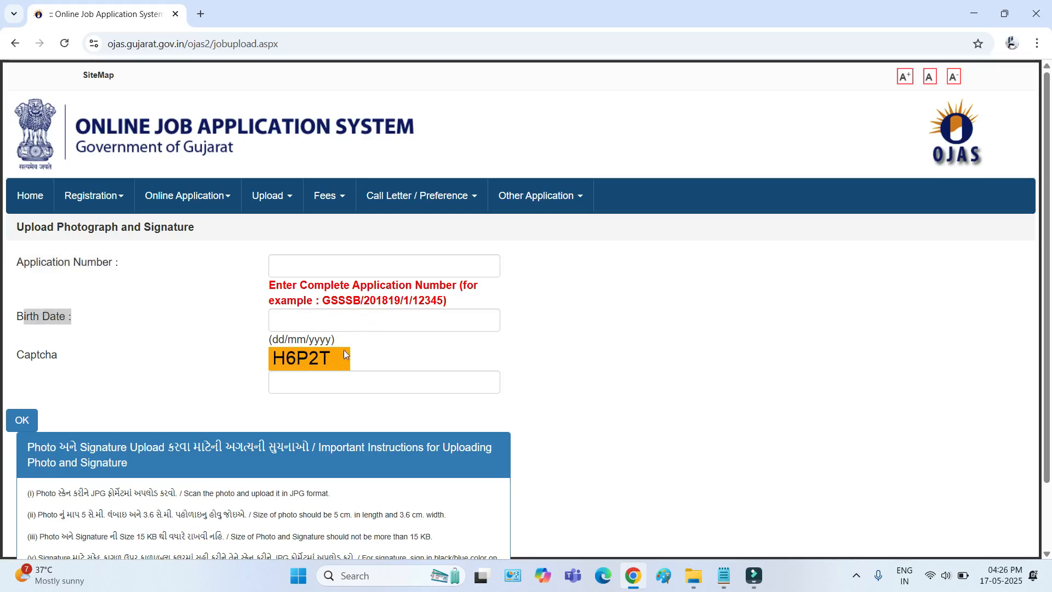
{"action": "left_click", "coordinate": [297, 383]}
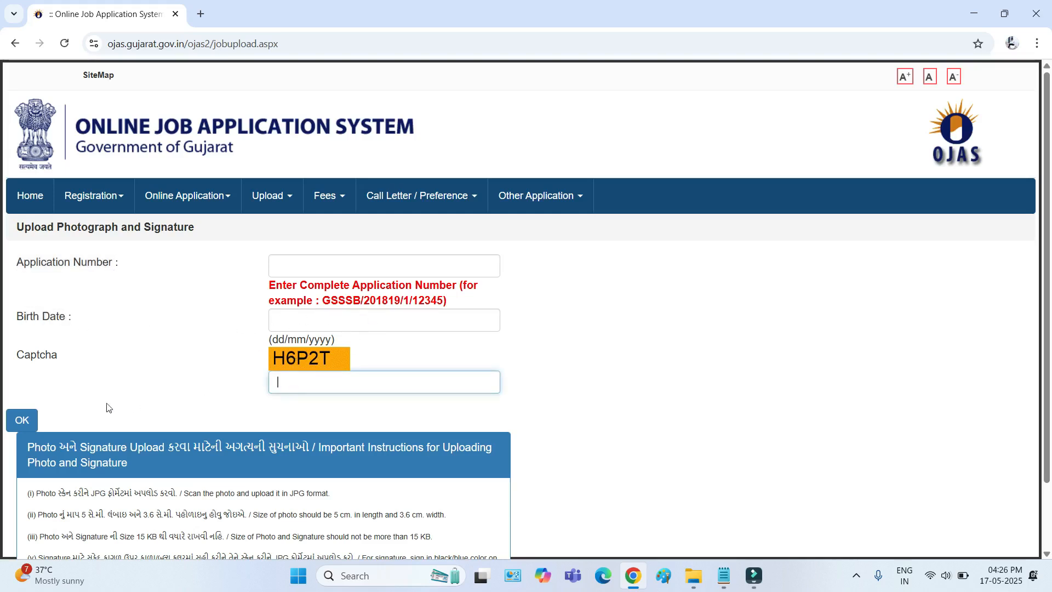
{"action": "left_click", "coordinate": [29, 421]}
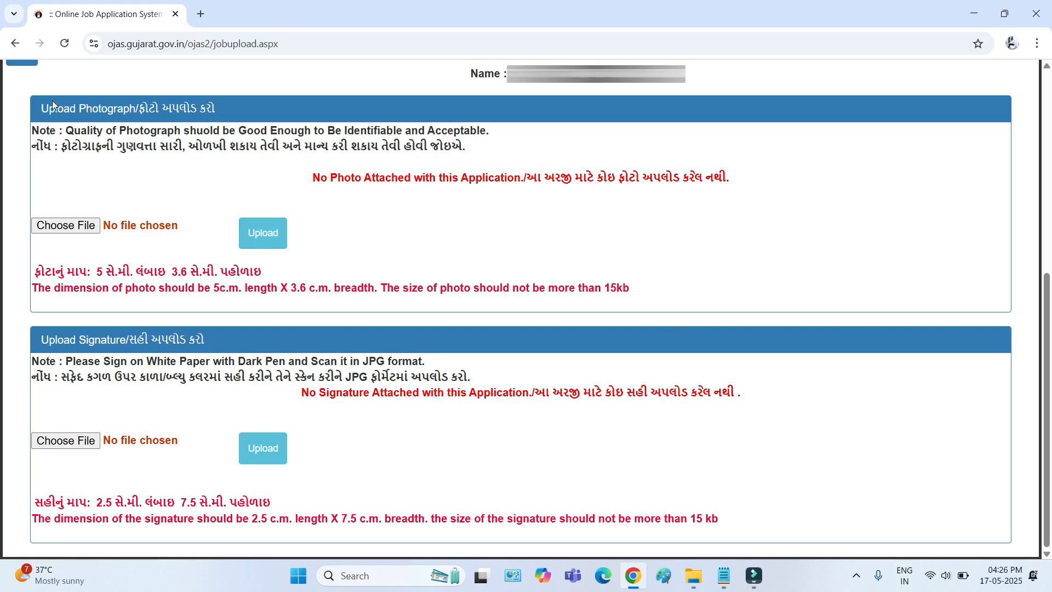
Step: Examine the size limit for the photograph upload and the paper, ink and file format instructions for the signature upload
{"action": "left_click_drag", "start_coordinate": [43, 108], "coordinate": [226, 118]}
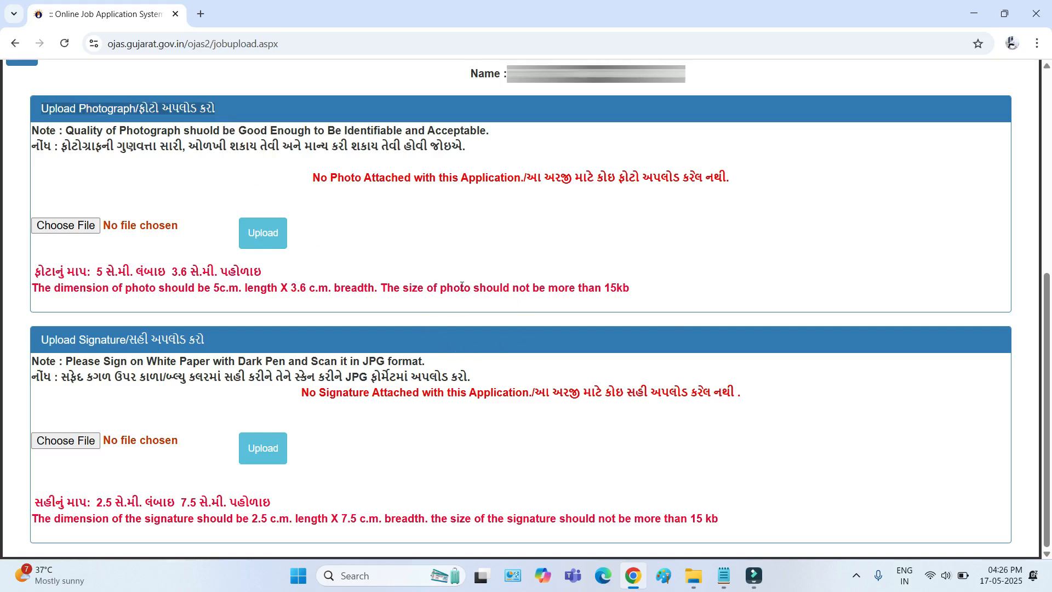
{"action": "left_click_drag", "start_coordinate": [462, 285], "coordinate": [630, 289]}
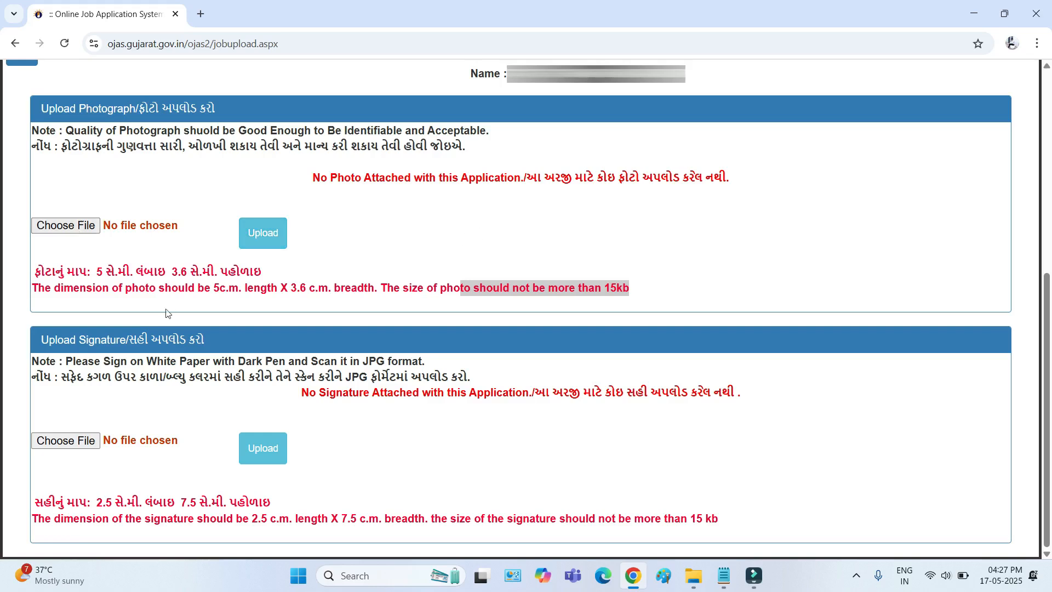
{"action": "left_click_drag", "start_coordinate": [52, 335], "coordinate": [222, 351]}
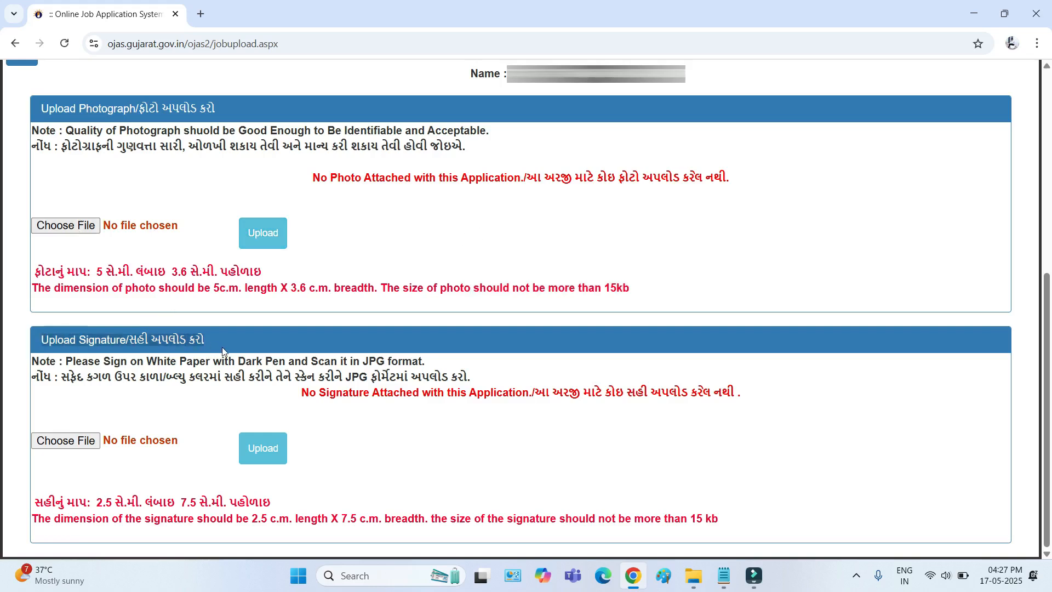
{"action": "left_click_drag", "start_coordinate": [71, 377], "coordinate": [198, 386]}
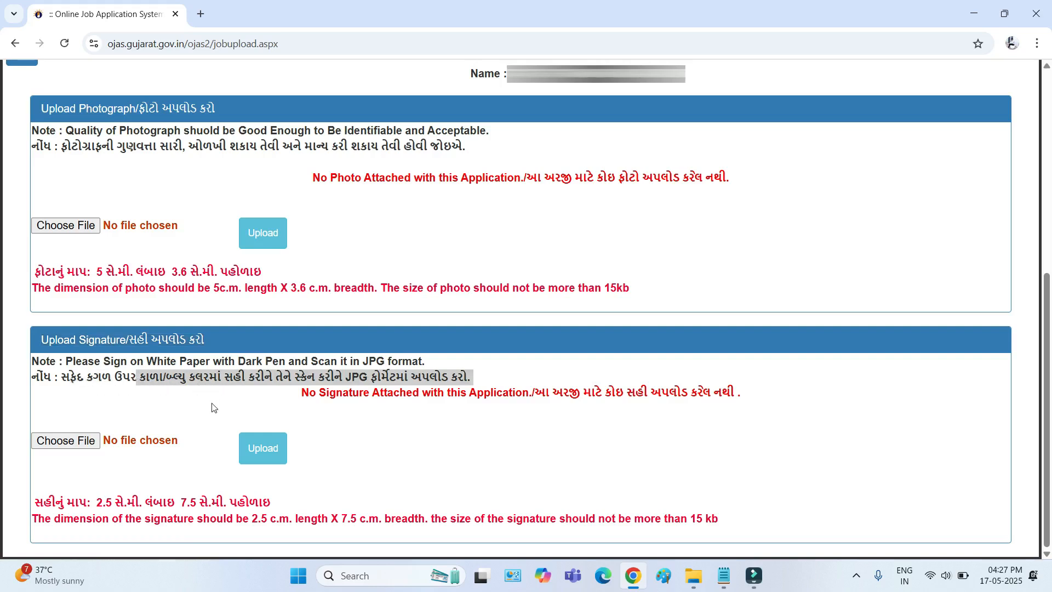
{"action": "left_click", "coordinate": [222, 405]}
{"action": "left_click_drag", "start_coordinate": [302, 378], "coordinate": [423, 376]}
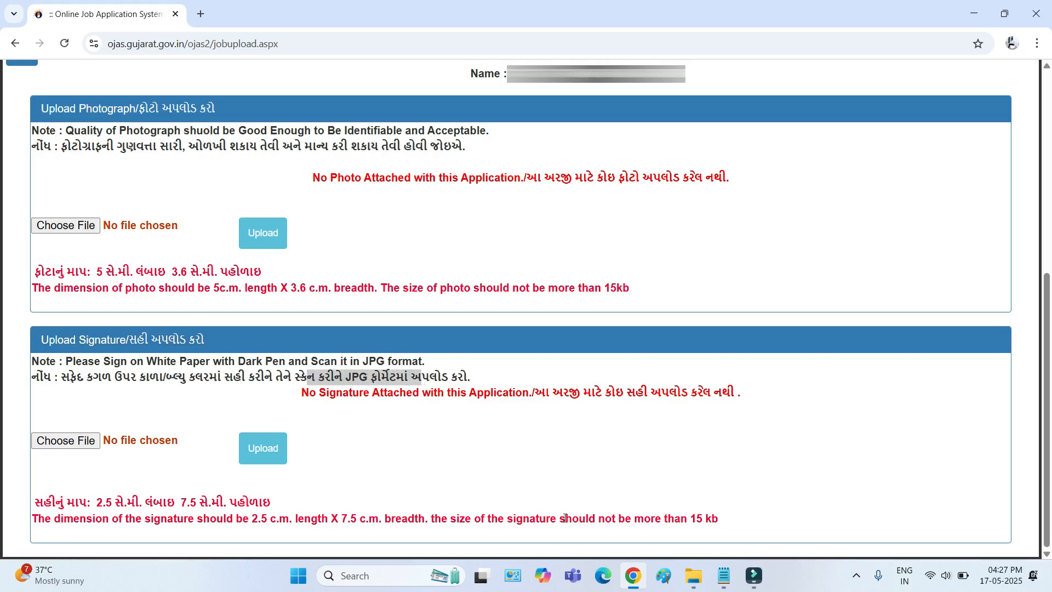
Step: Examine the file size limit stated for the signature upload
{"action": "left_click_drag", "start_coordinate": [564, 518], "coordinate": [724, 523]}
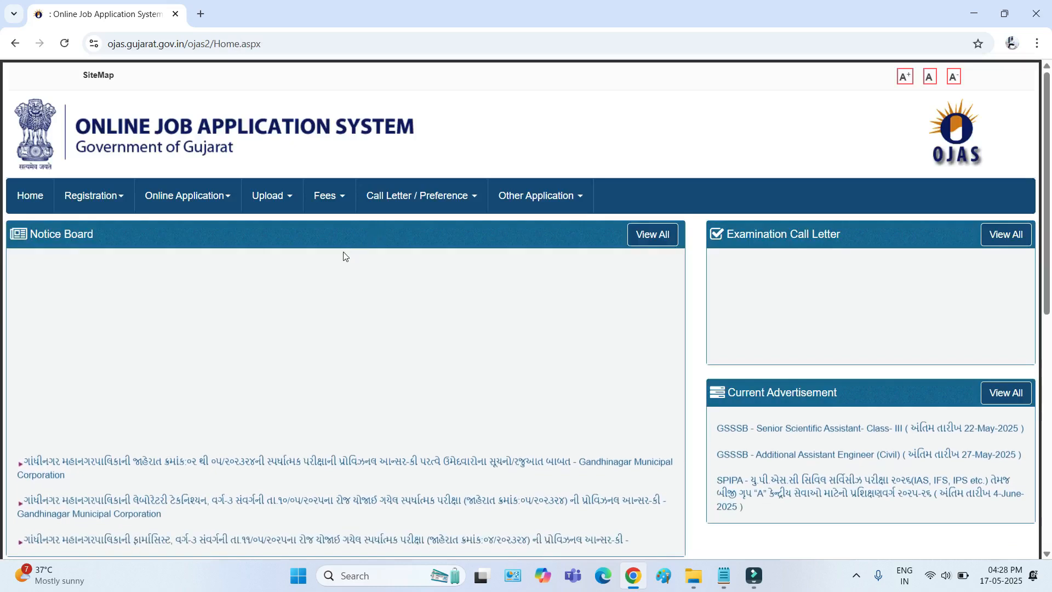
Step: Open the Confirm Application page and submit the application number, birth date and captcha to load the application details
{"action": "mouse_move", "coordinate": [228, 212]}
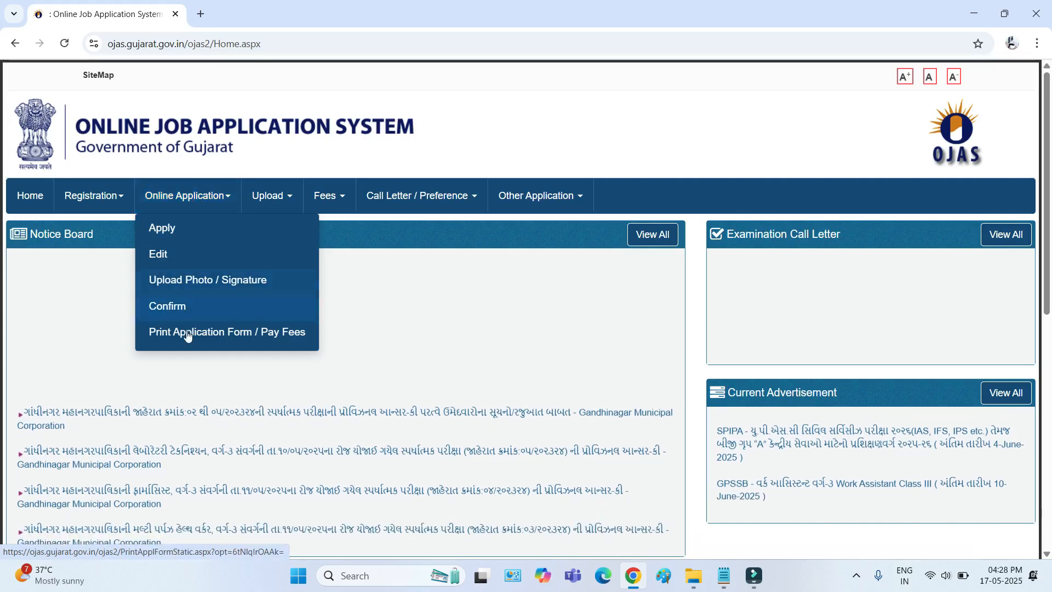
{"action": "left_click", "coordinate": [159, 308]}
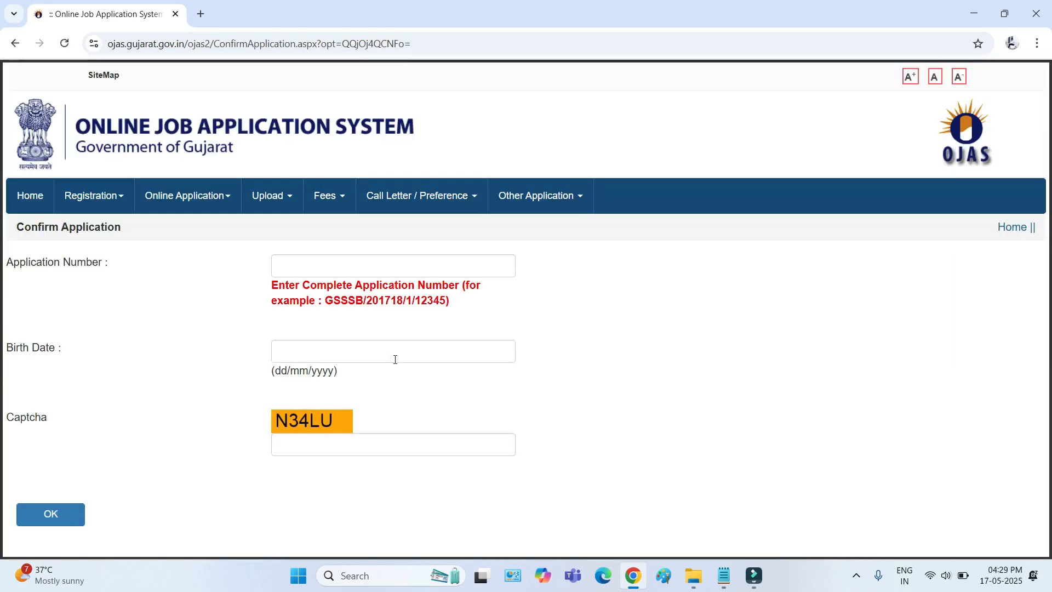
{"action": "left_click_drag", "start_coordinate": [11, 265], "coordinate": [97, 263]}
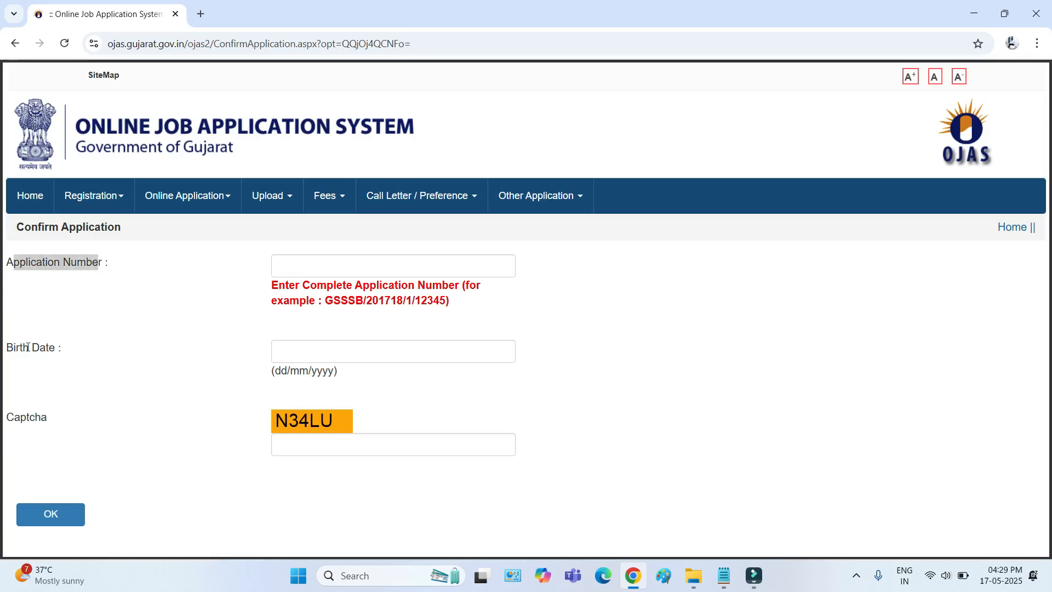
{"action": "left_click_drag", "start_coordinate": [16, 347], "coordinate": [56, 351]}
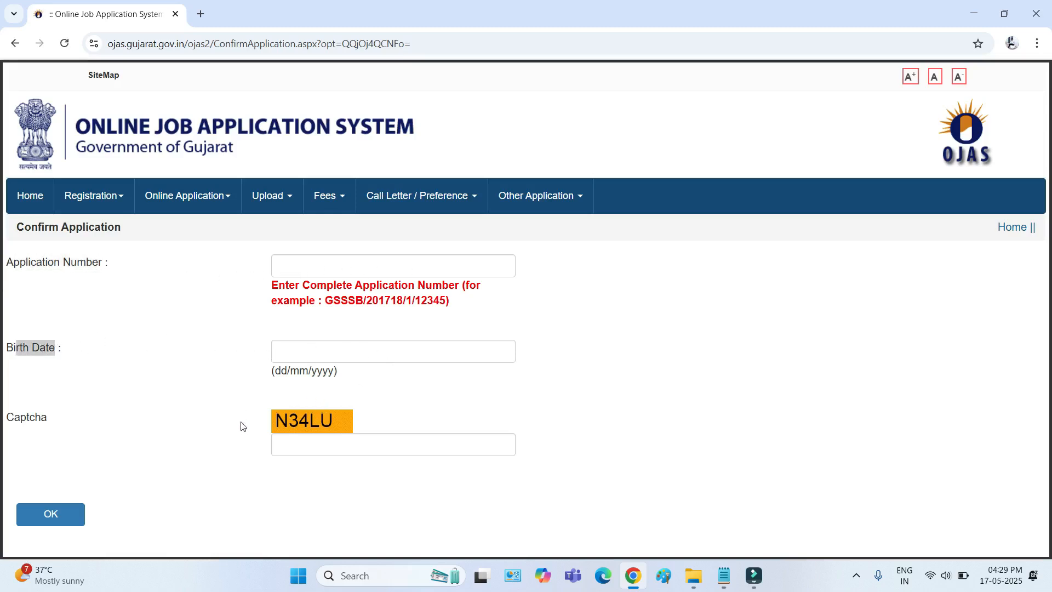
{"action": "left_click", "coordinate": [300, 455]}
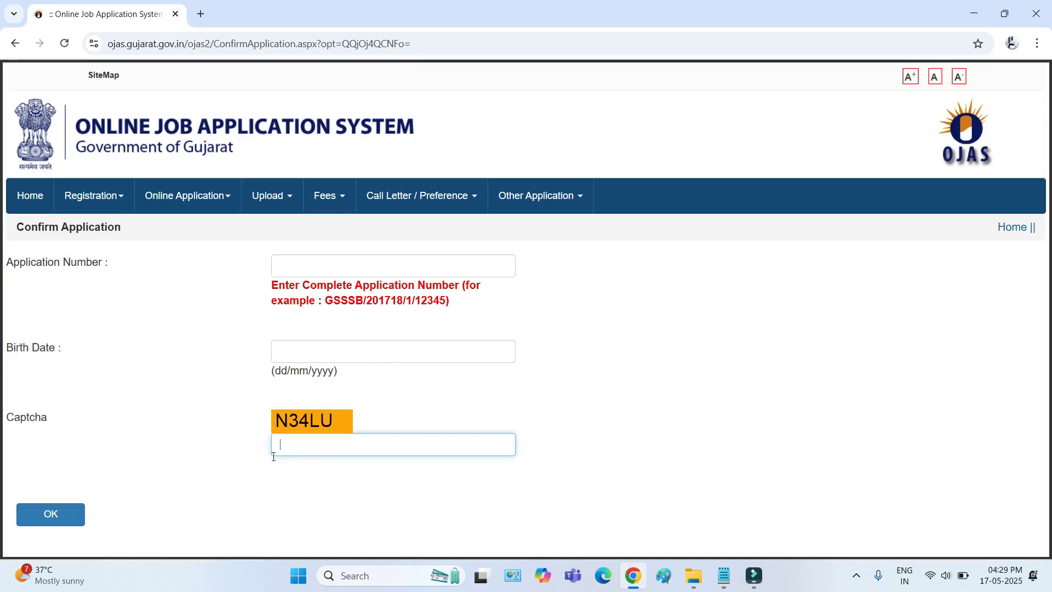
{"action": "left_click", "coordinate": [45, 520]}
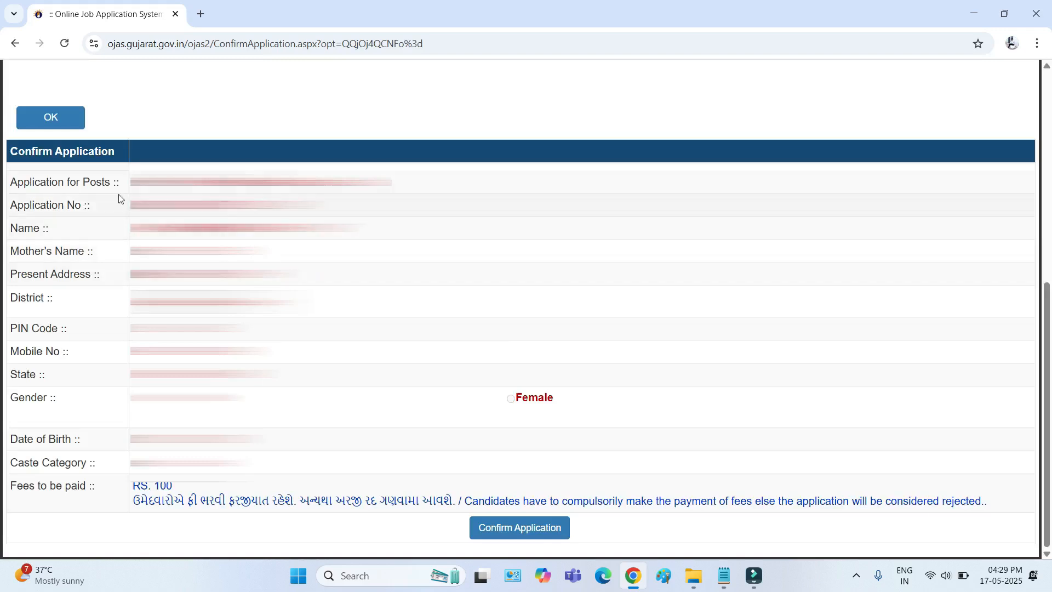
Step: Review the application details from the post through the caste category and confirm the application
{"action": "left_click_drag", "start_coordinate": [83, 182], "coordinate": [96, 463]}
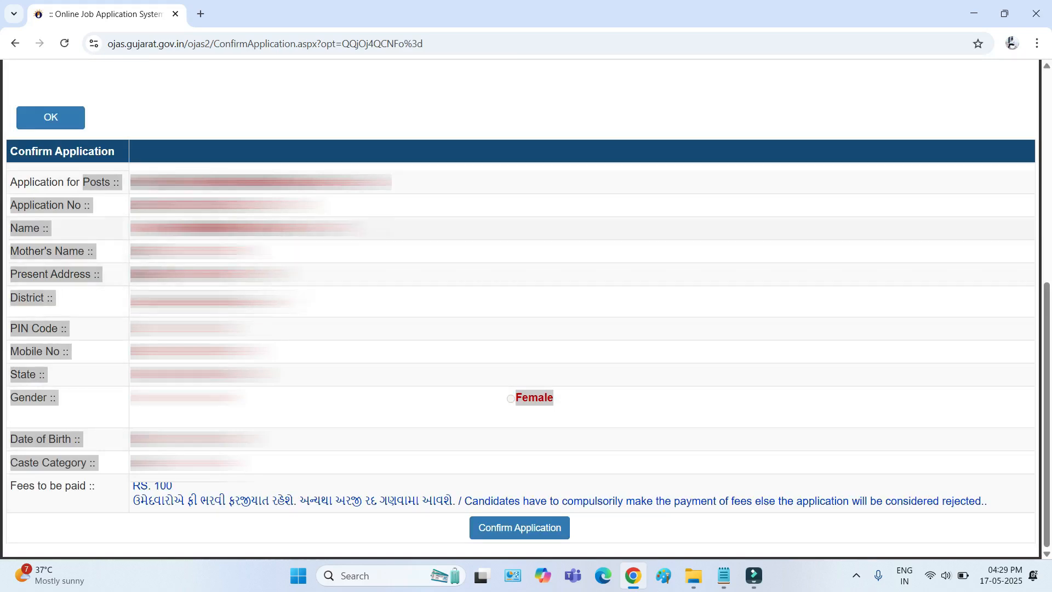
{"action": "left_click", "coordinate": [535, 527]}
Step: Open the Online / Post Office Challan page and select the job GPSSB/202526/17 Work Assistant Class III
{"action": "mouse_move", "coordinate": [480, 579]}
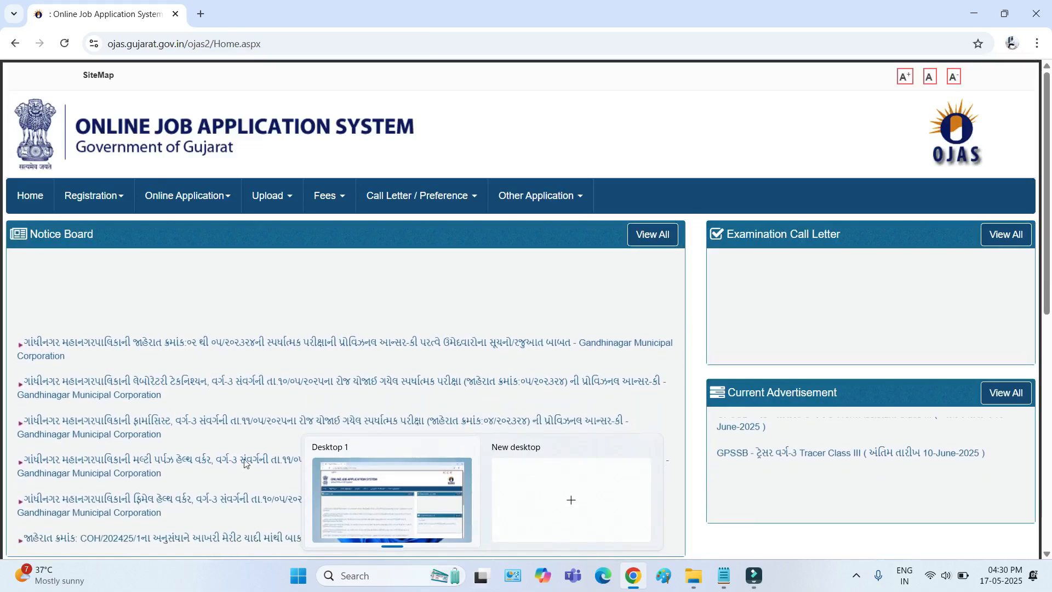
{"action": "mouse_move", "coordinate": [370, 192]}
{"action": "mouse_move", "coordinate": [339, 198]}
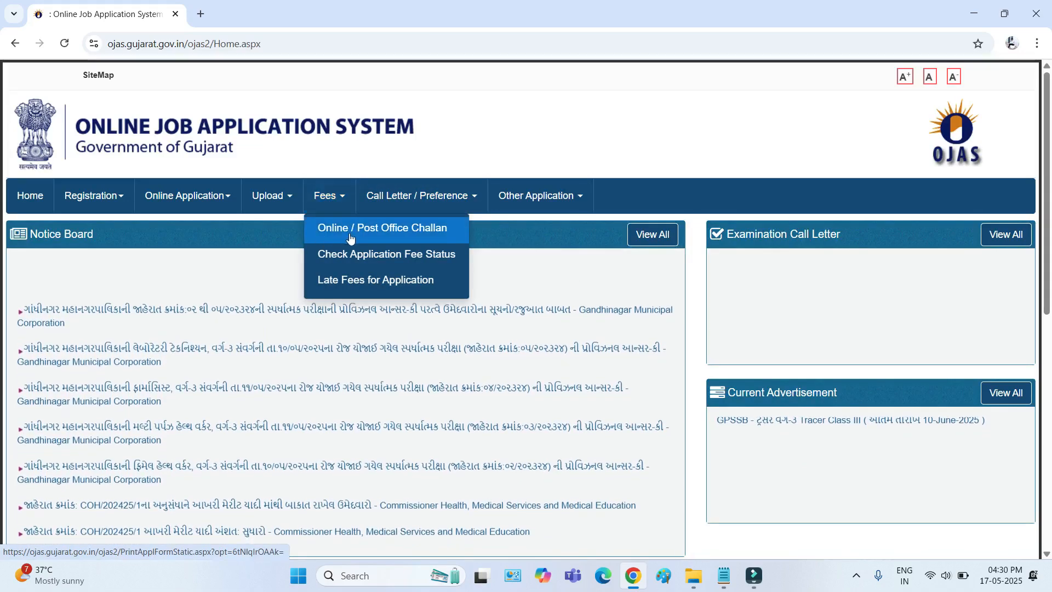
{"action": "left_click", "coordinate": [427, 234]}
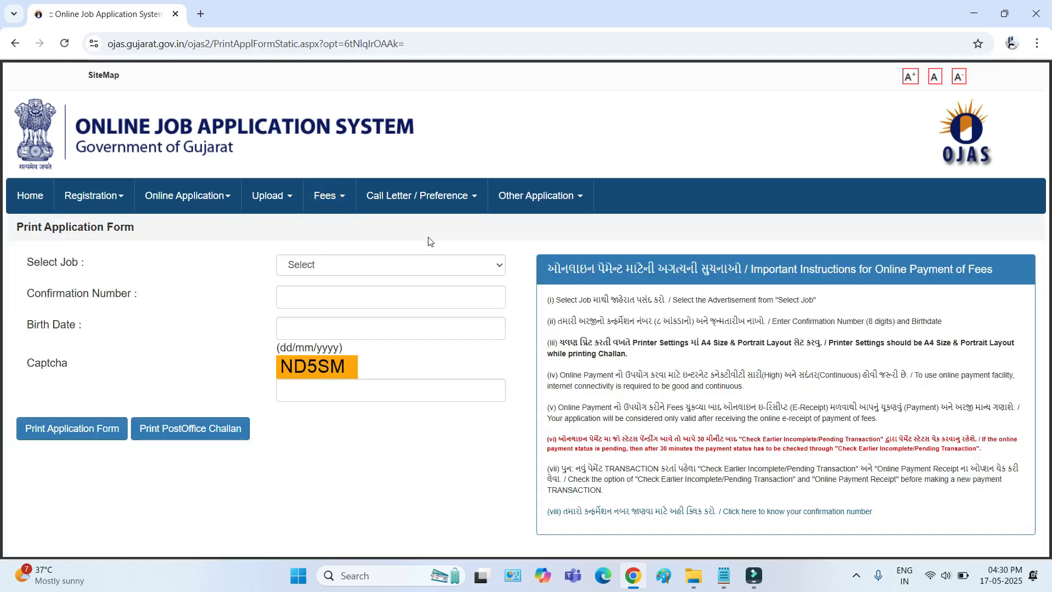
{"action": "left_click", "coordinate": [372, 265]}
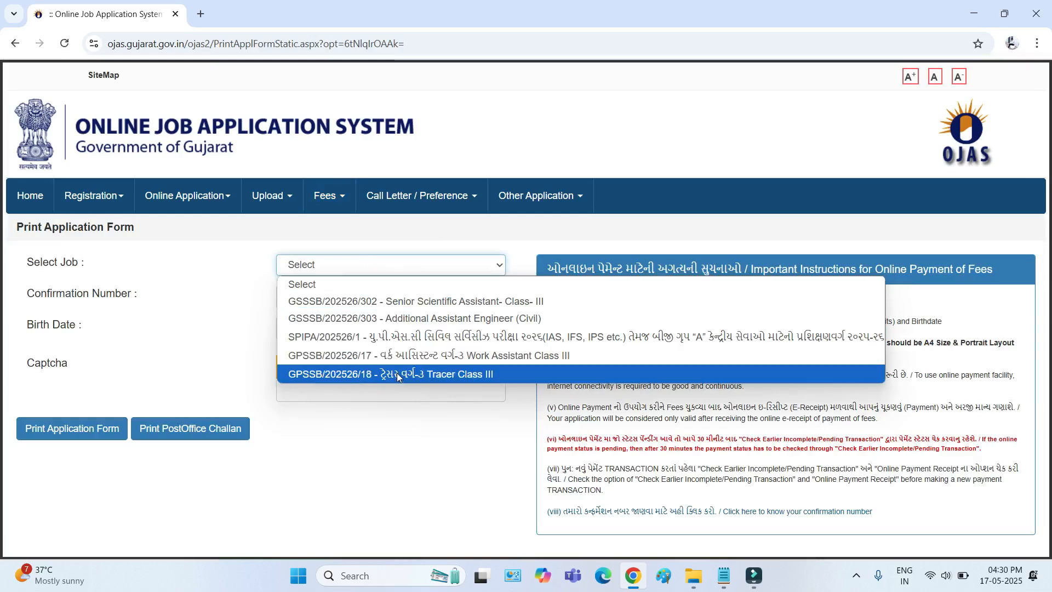
{"action": "left_click", "coordinate": [395, 355]}
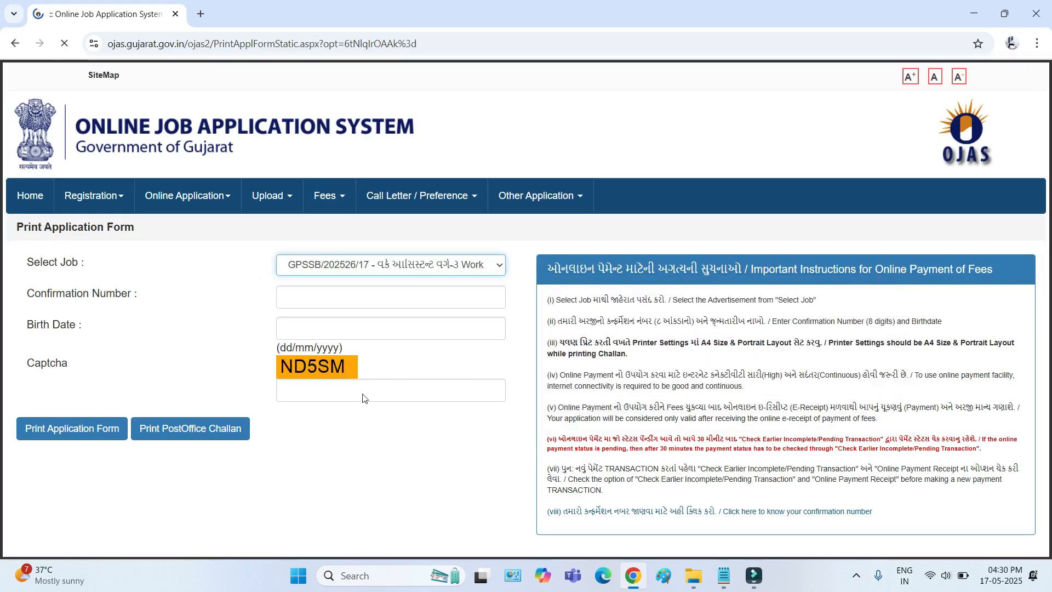
Step: Examine the Confirmation Number, Birth Date and Captcha fields required for the online fee payment
{"action": "left_click_drag", "start_coordinate": [25, 300], "coordinate": [130, 298]}
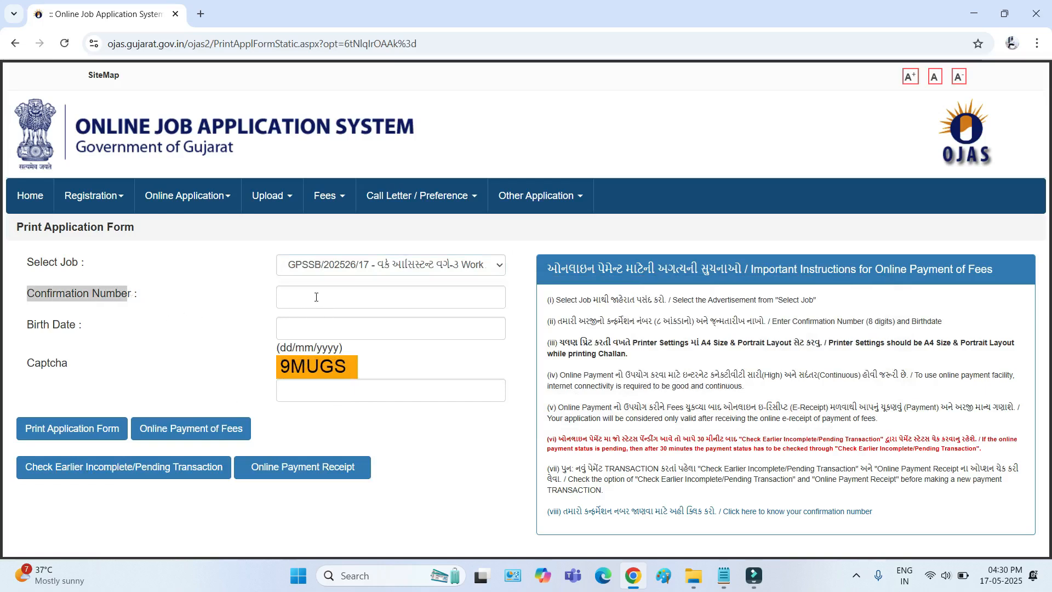
{"action": "left_click_drag", "start_coordinate": [33, 327], "coordinate": [71, 327]}
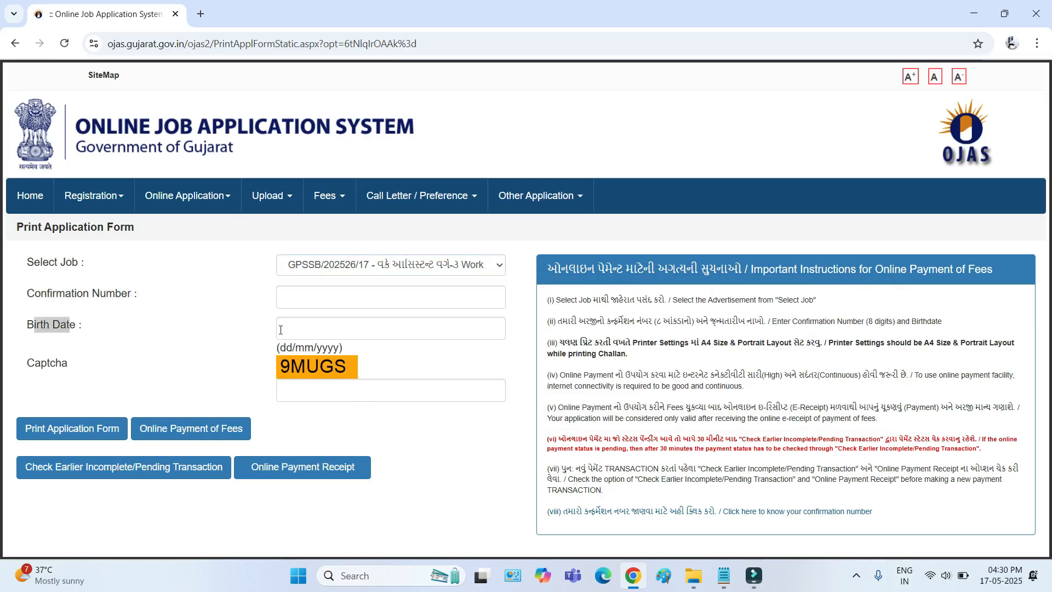
{"action": "left_click", "coordinate": [305, 395]}
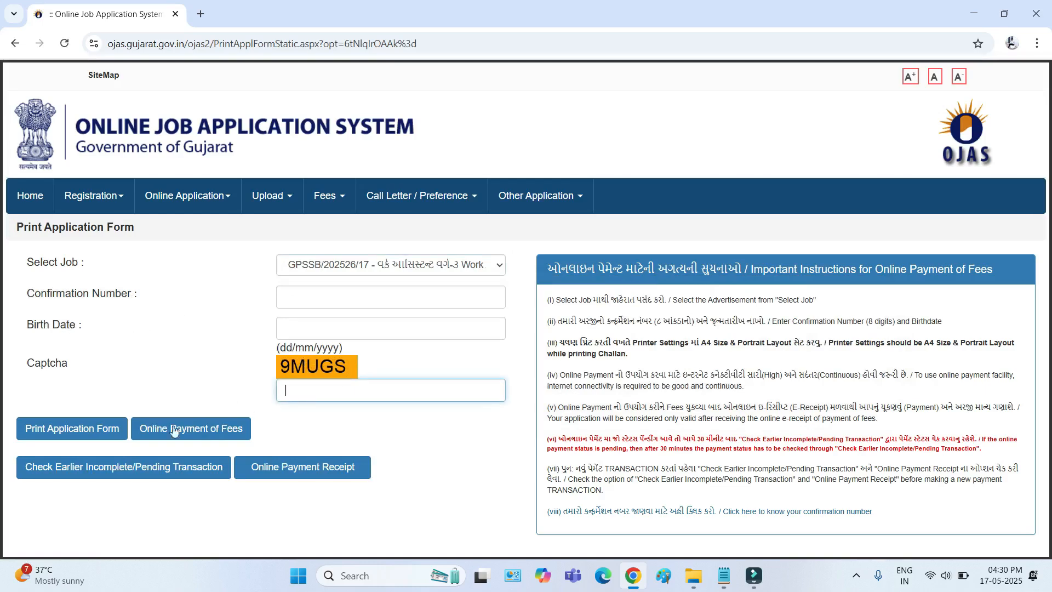